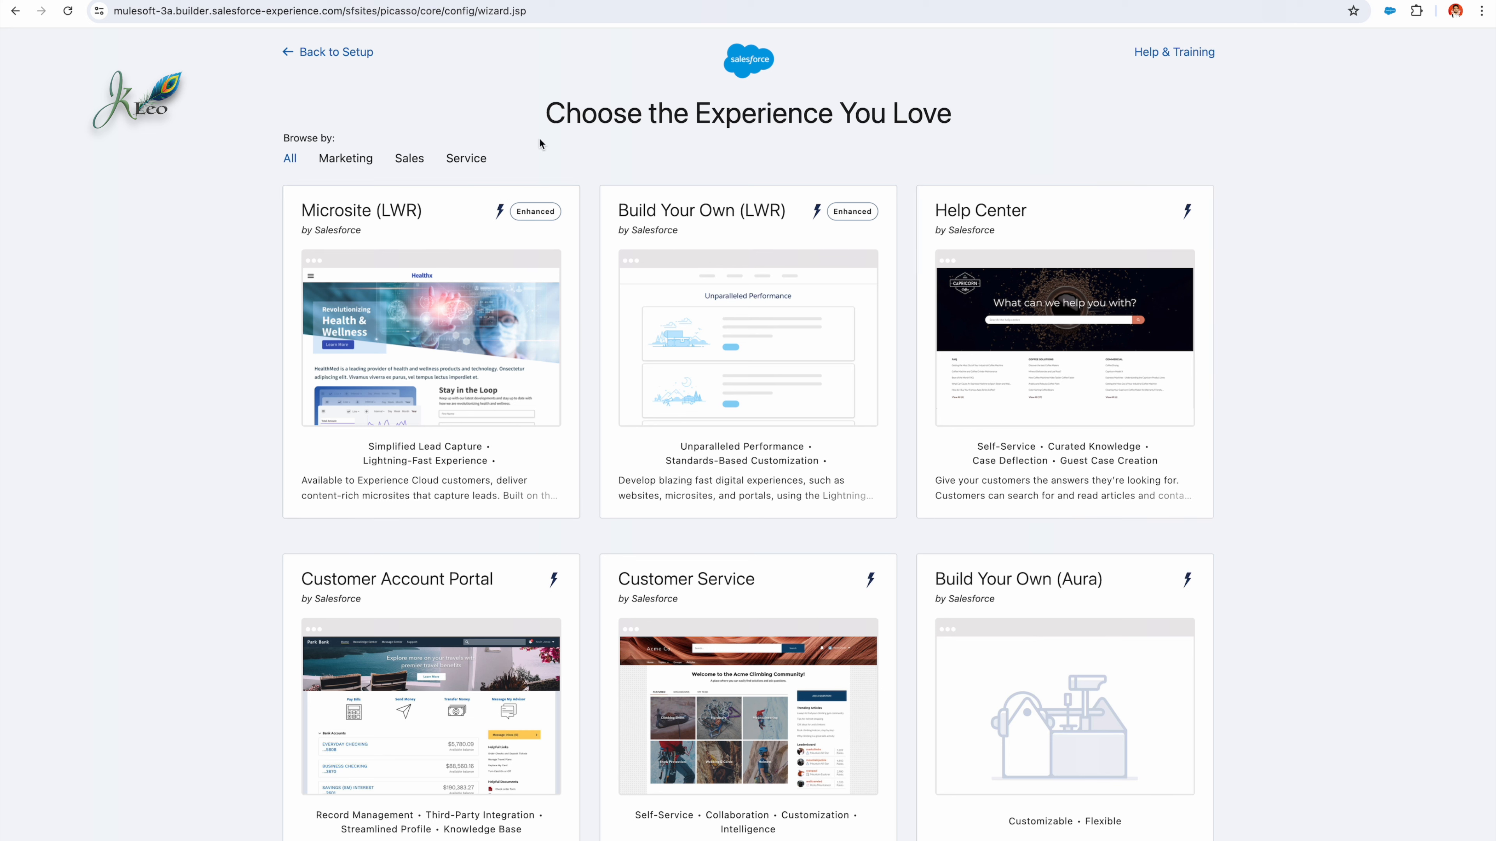
Step: Choose the Customer Service template for the new site and get started with it
scroll(639, 275, "down", 3)
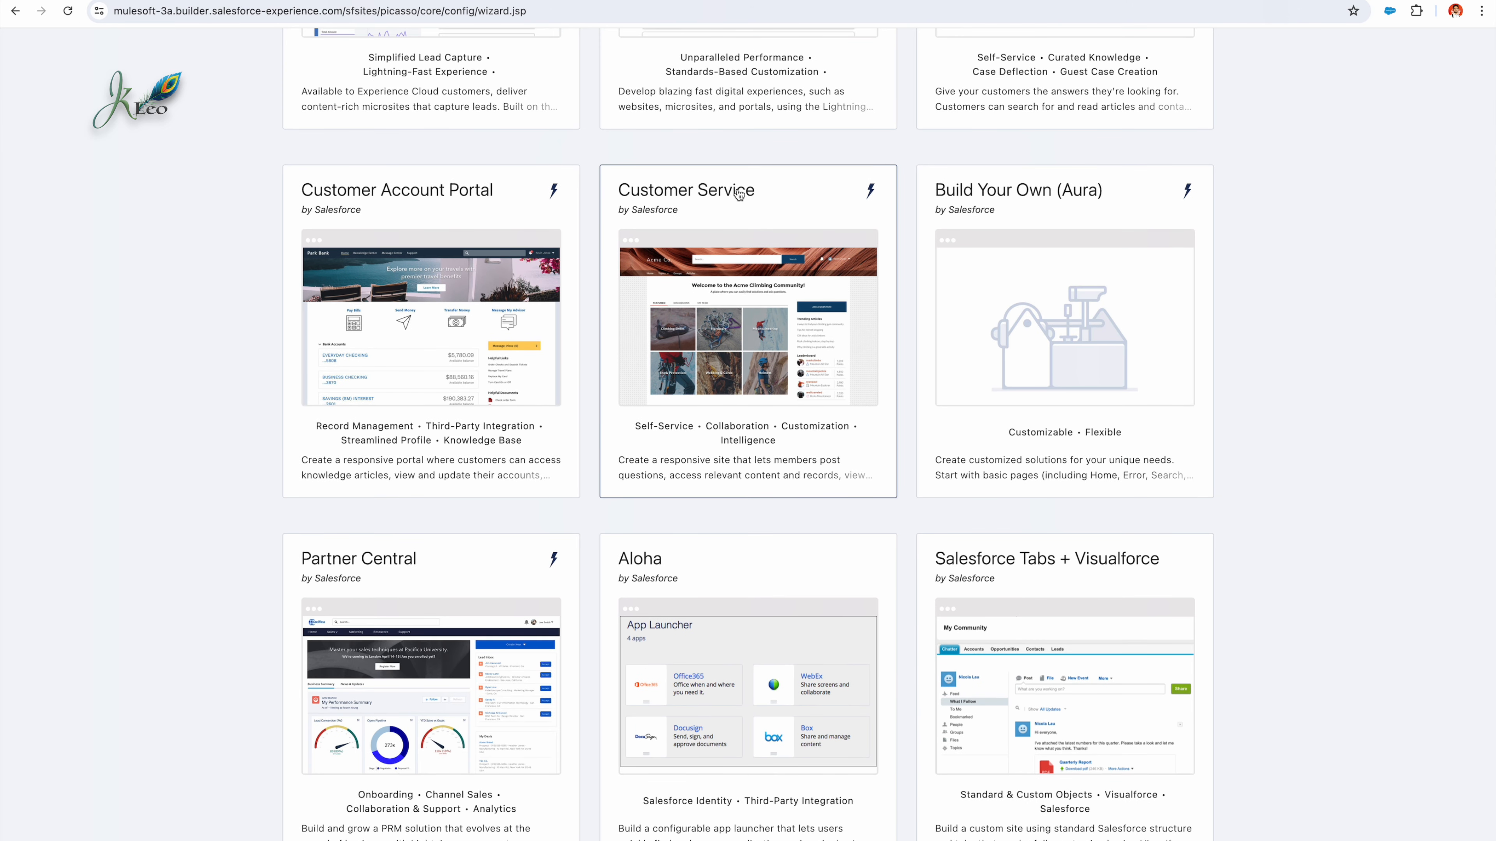
left_click(739, 193)
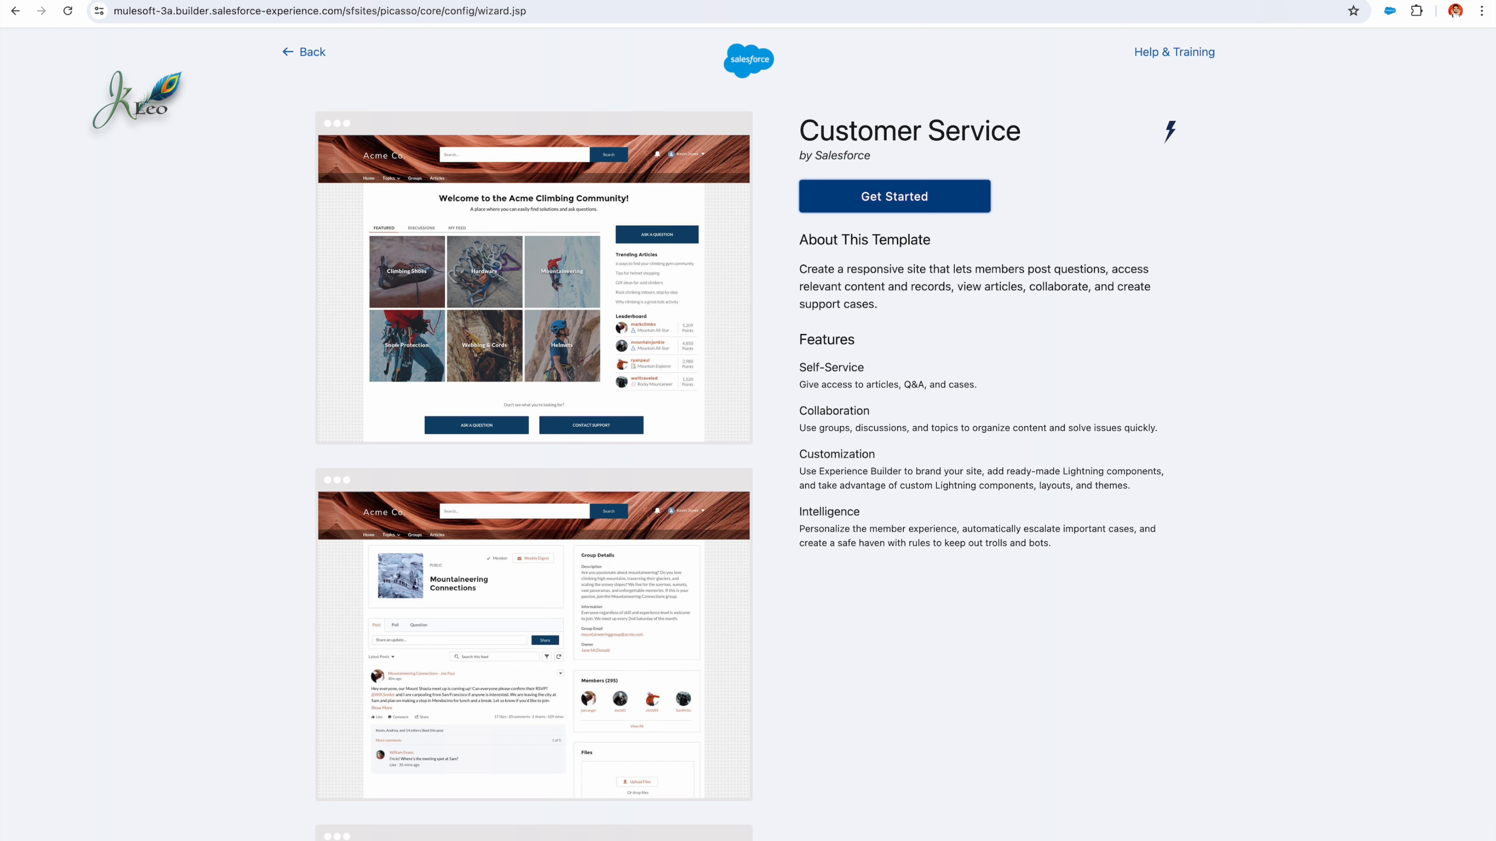
scroll(646, 430, "down", 5)
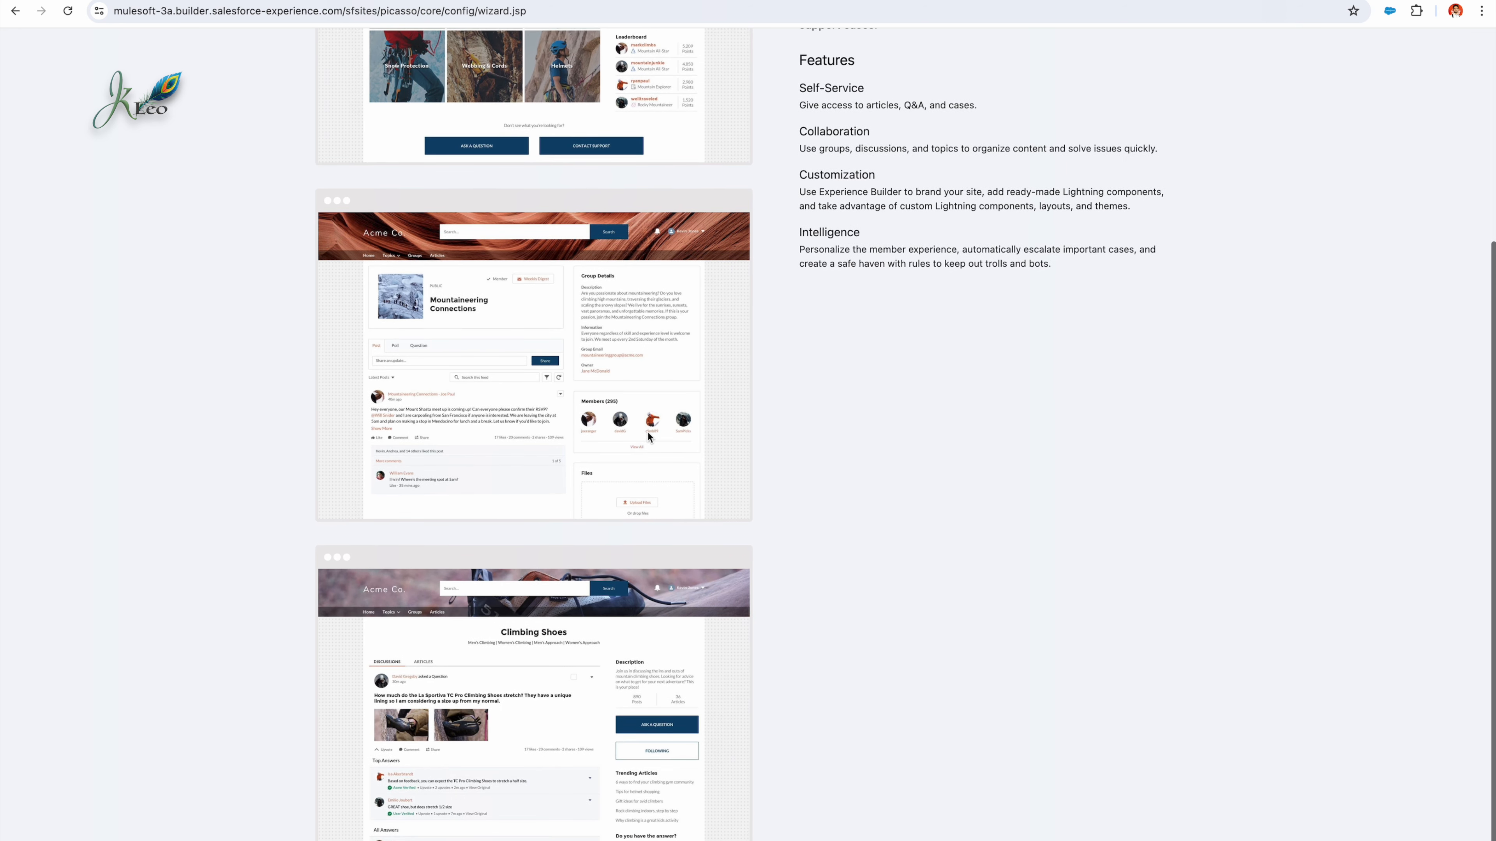
scroll(645, 430, "up", 5)
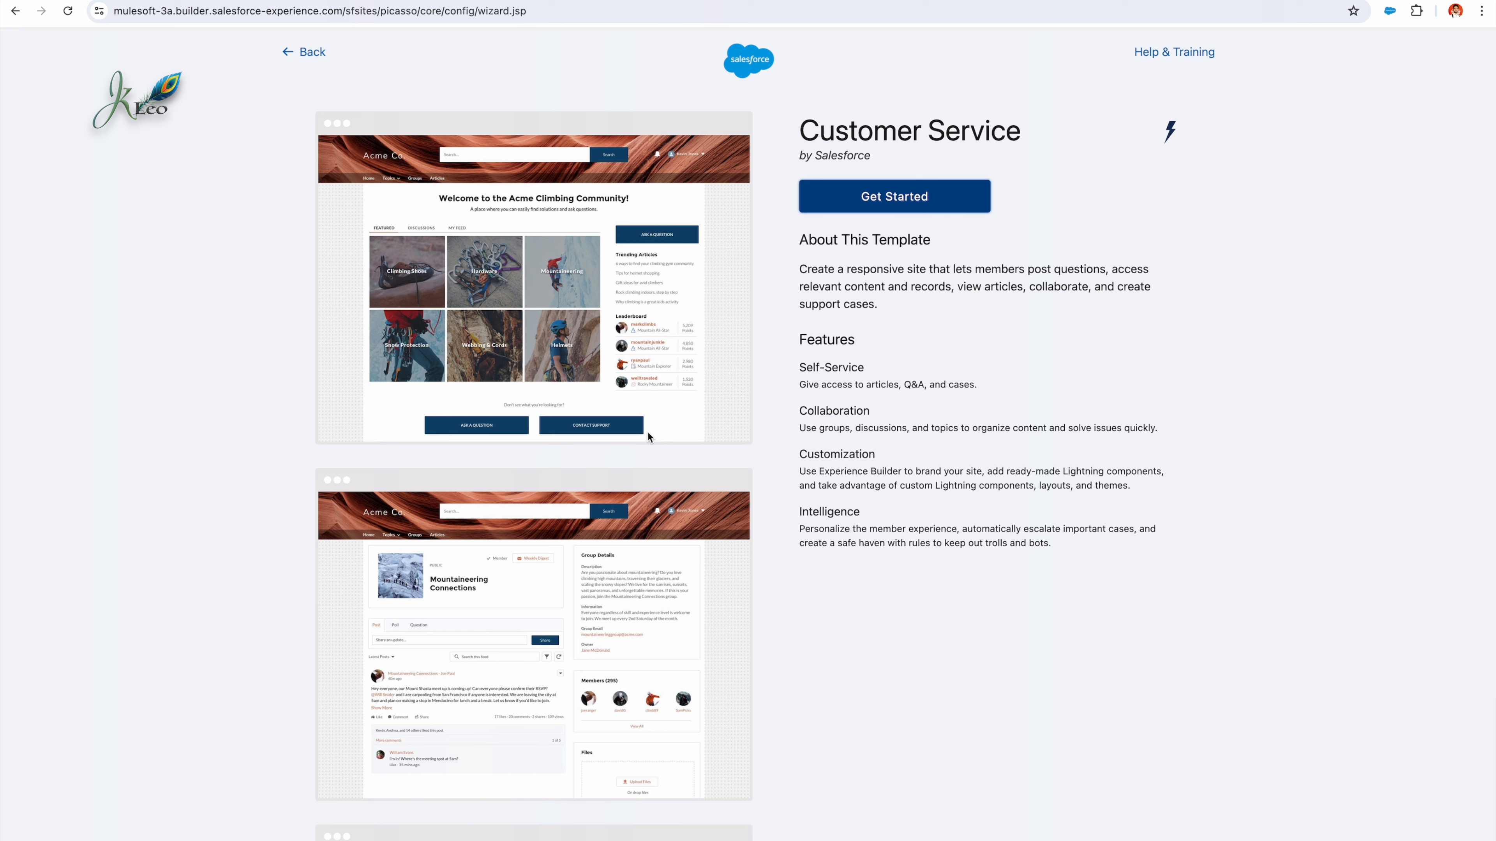
left_click(819, 206)
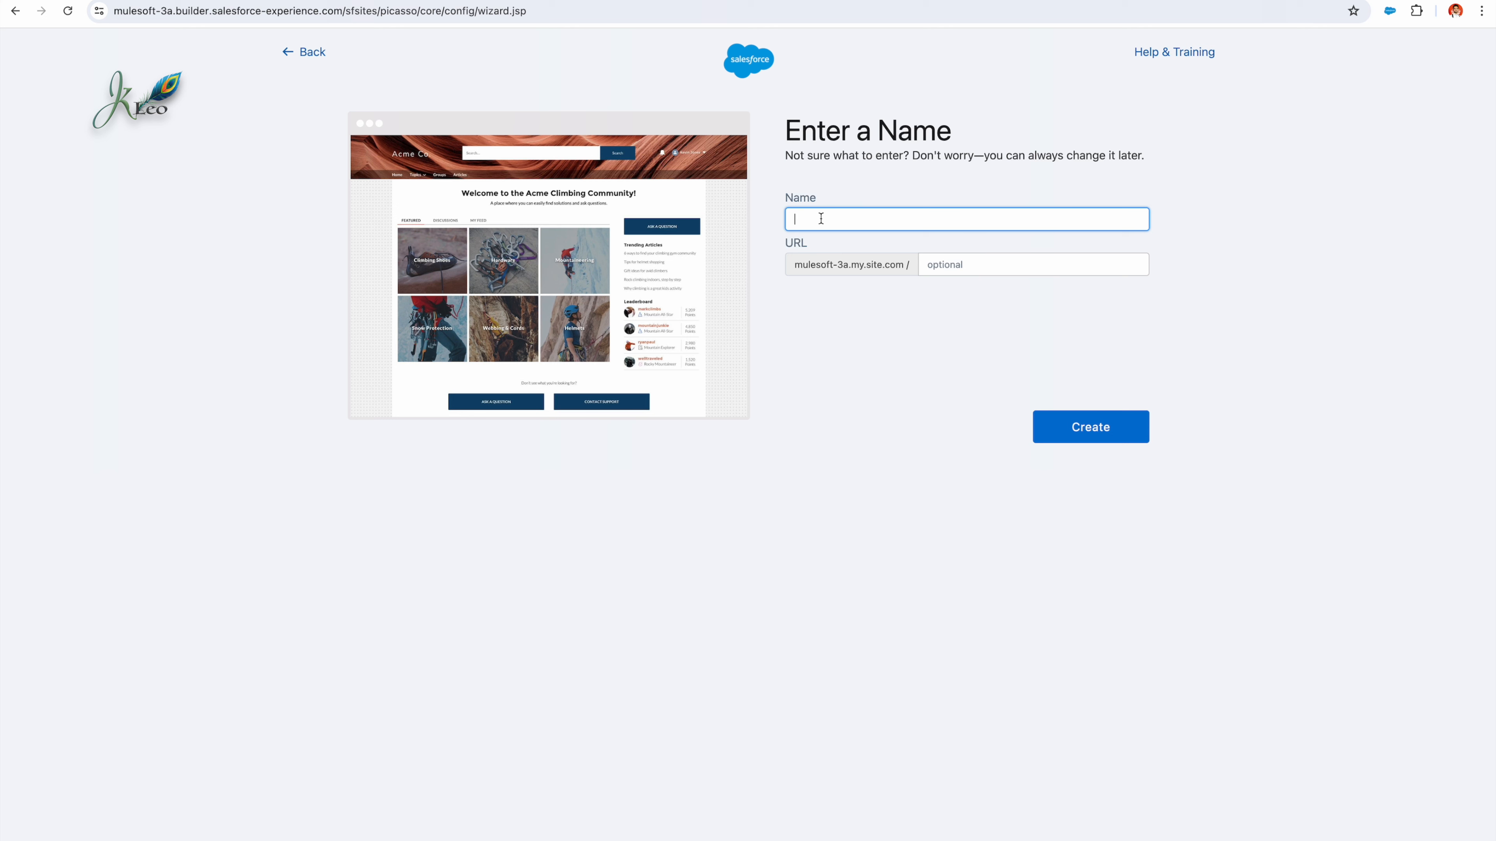
Step: Name the site "EV's US Support", leave the optional URL suffix blank, and create the site
type("EV's US Support")
left_click(986, 267)
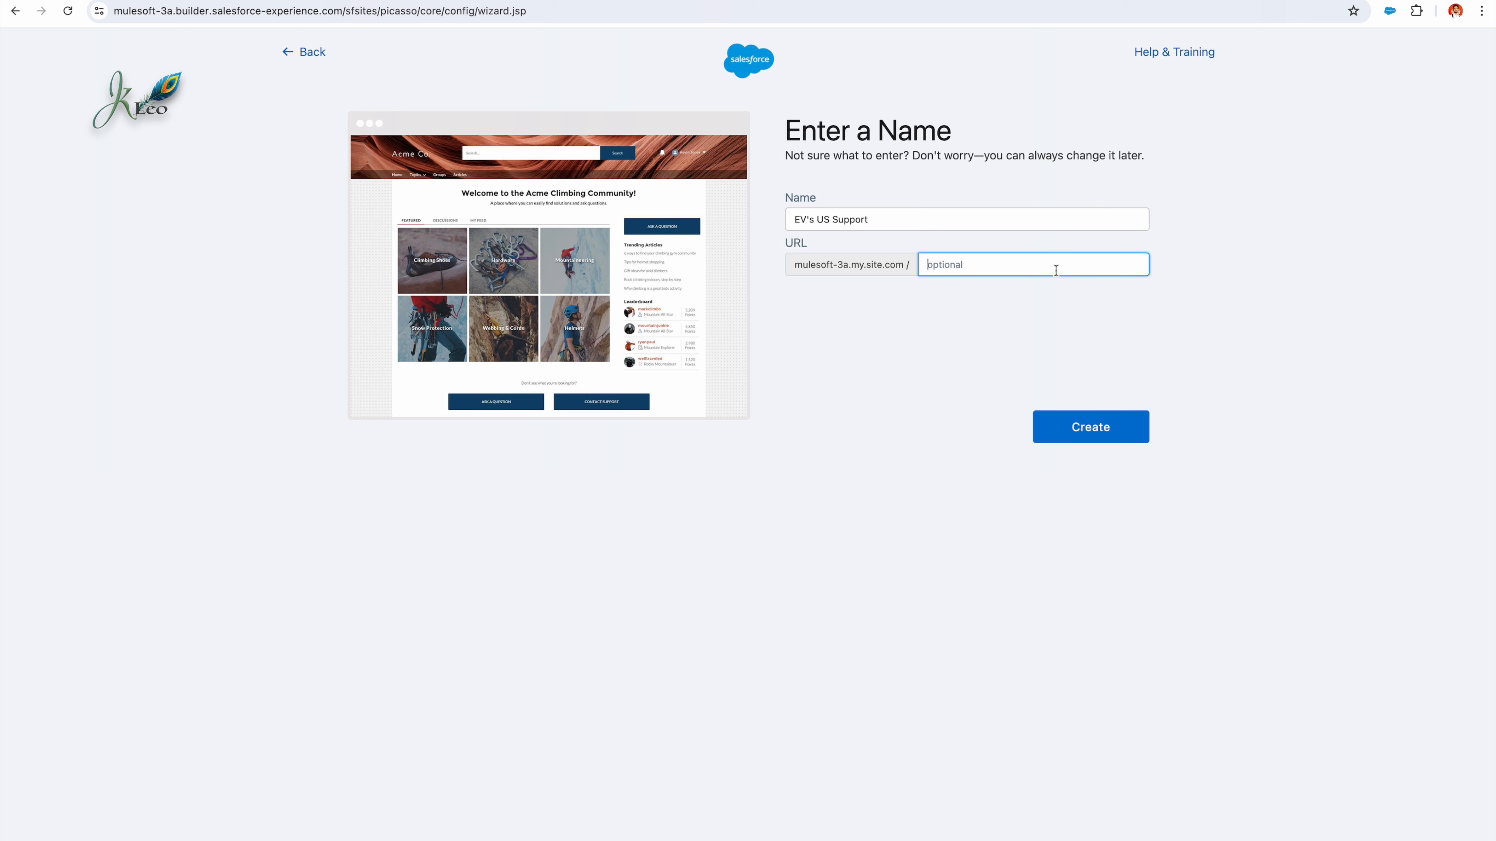
left_click(1088, 418)
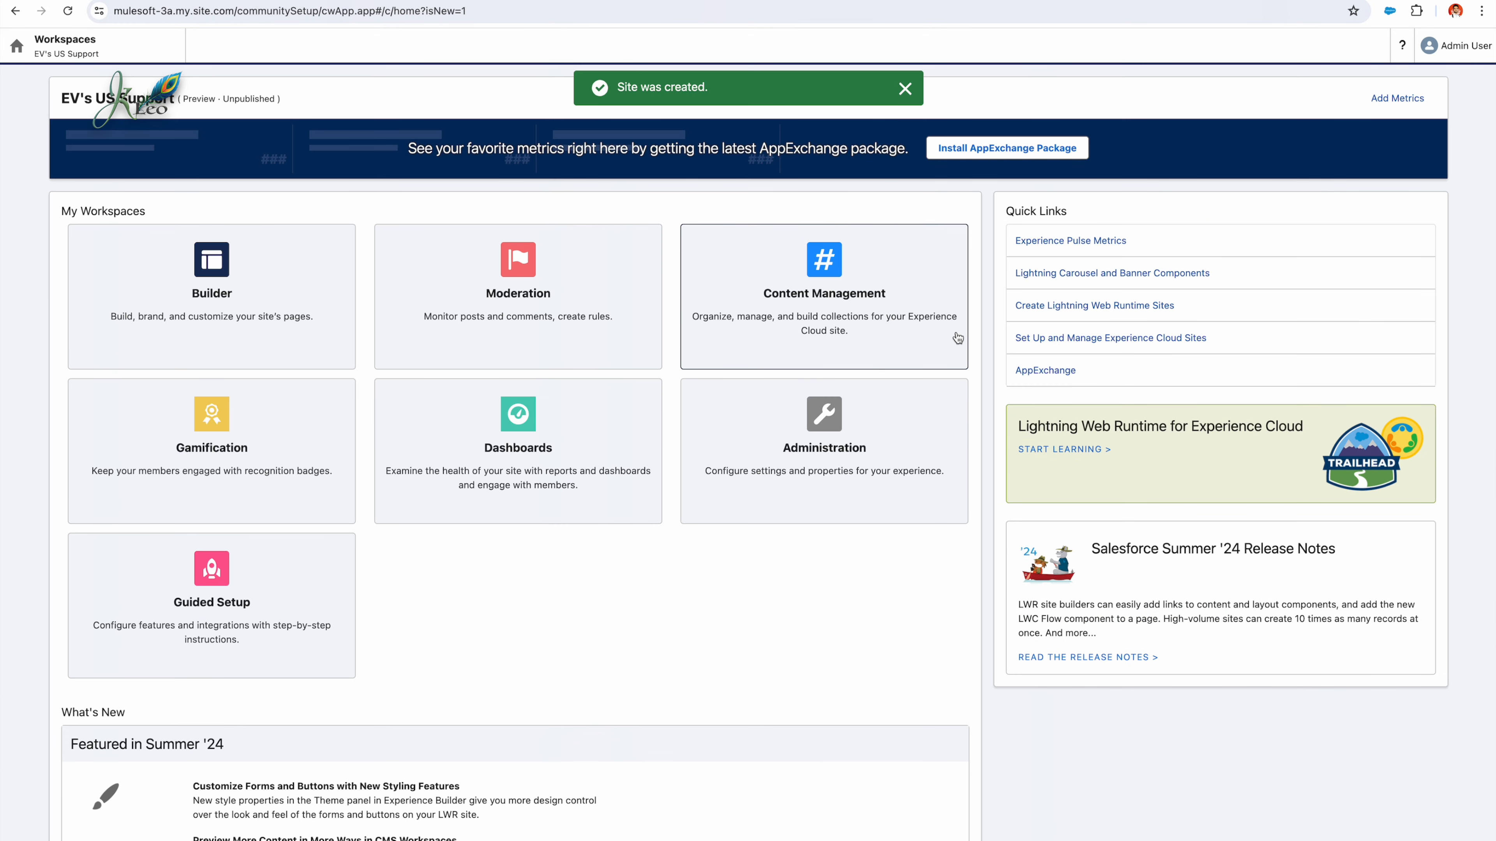
Step: Open the new site in Experience Builder and dismiss the welcome tour
scroll(707, 348, "down", 5)
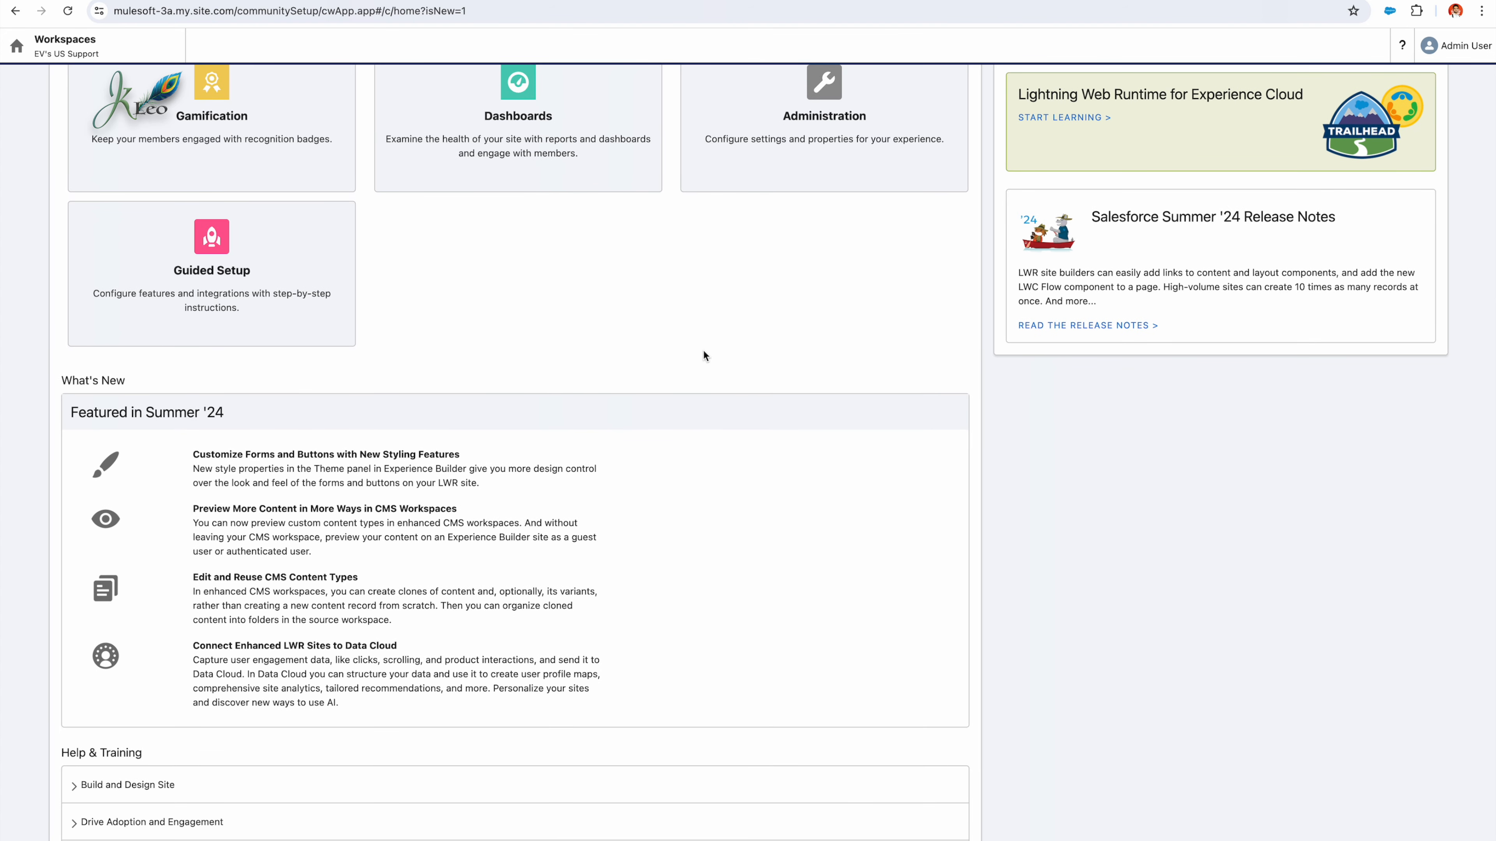
scroll(705, 357, "up", 5)
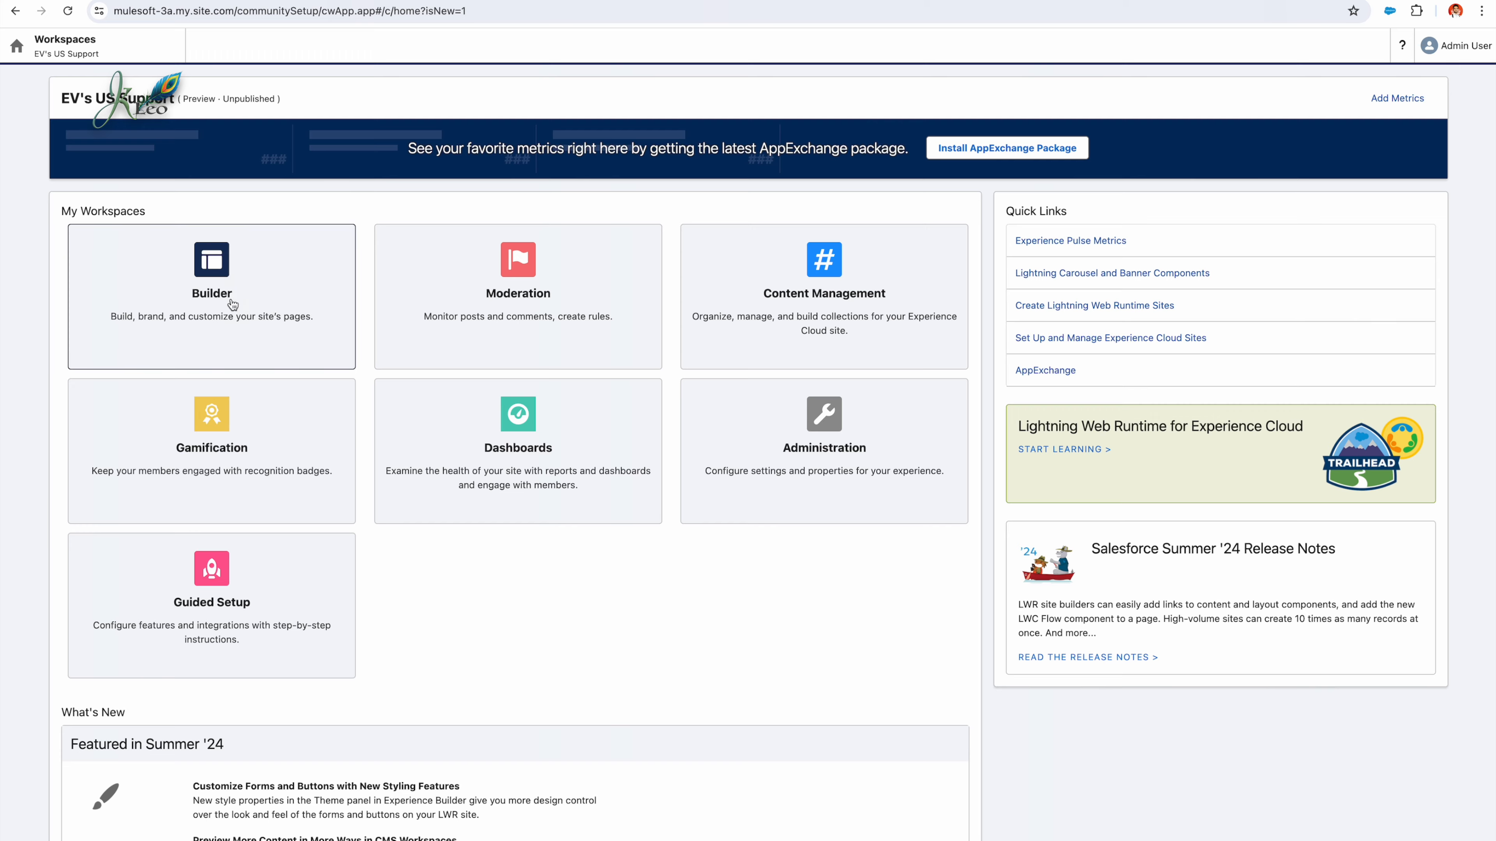
left_click(232, 303)
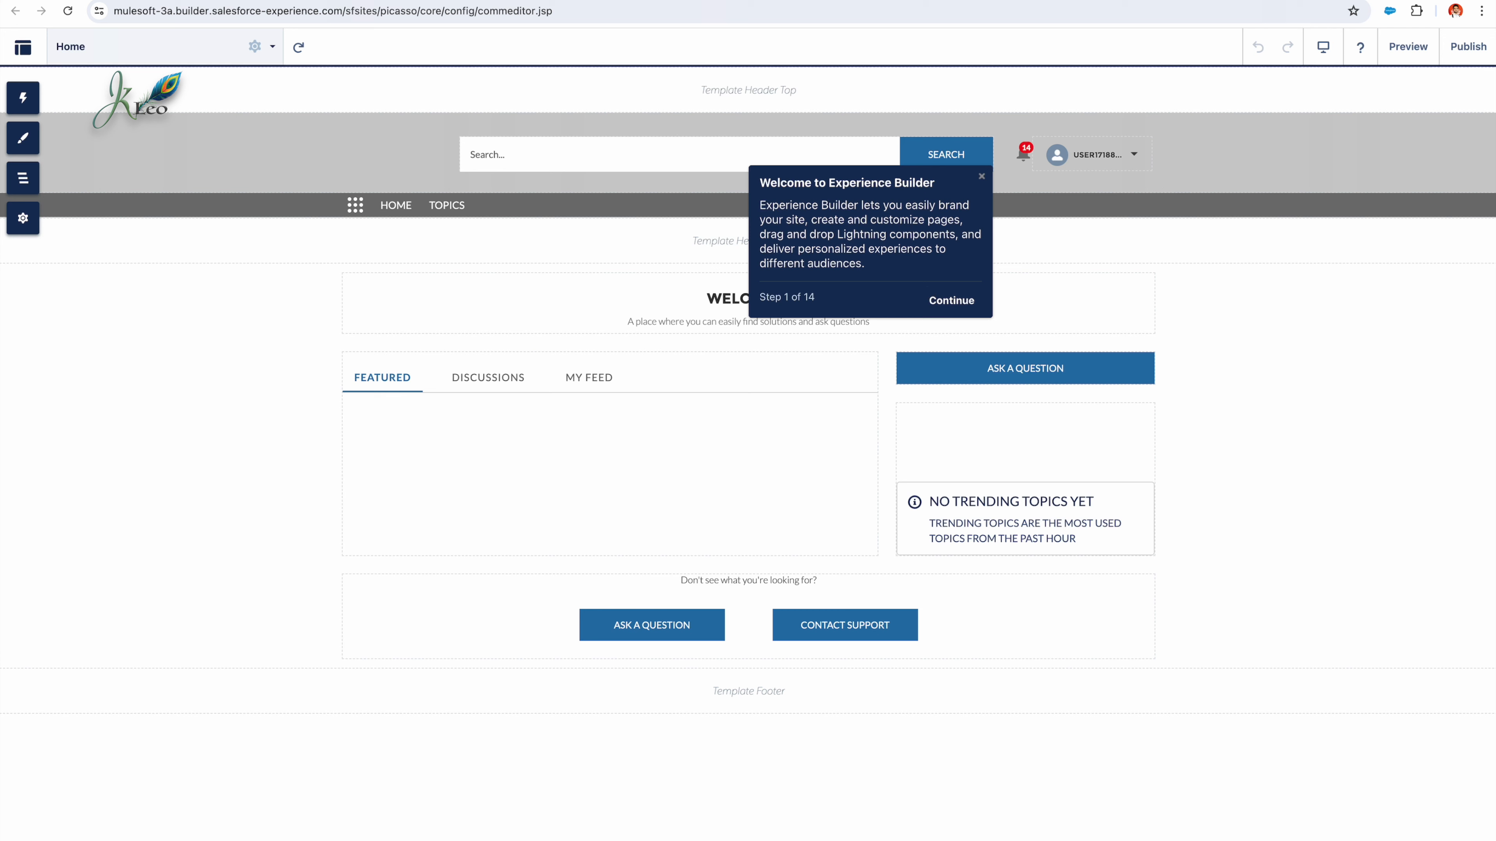
left_click(955, 302)
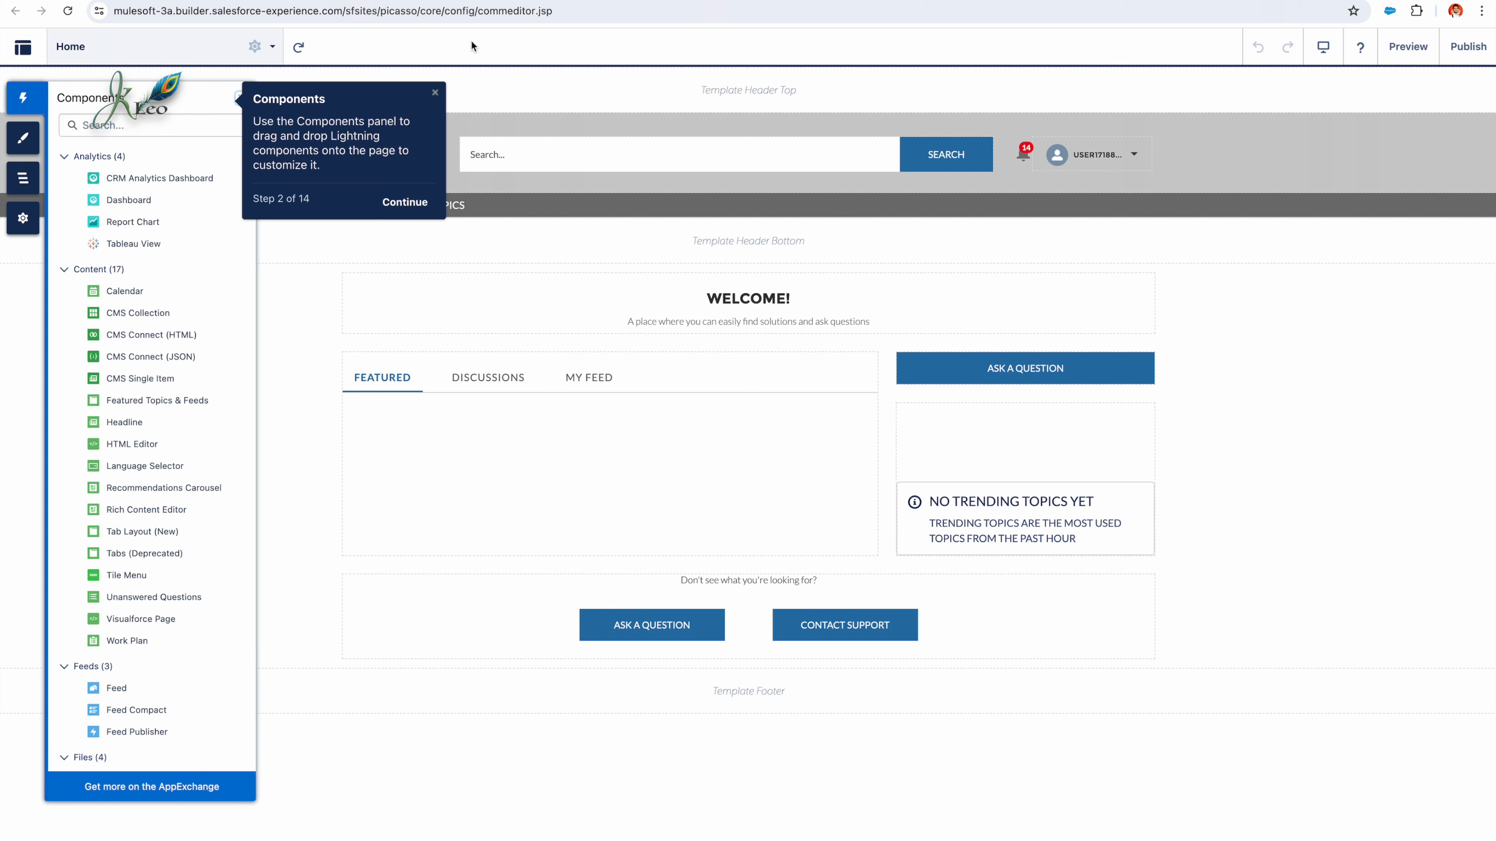
left_click(435, 93)
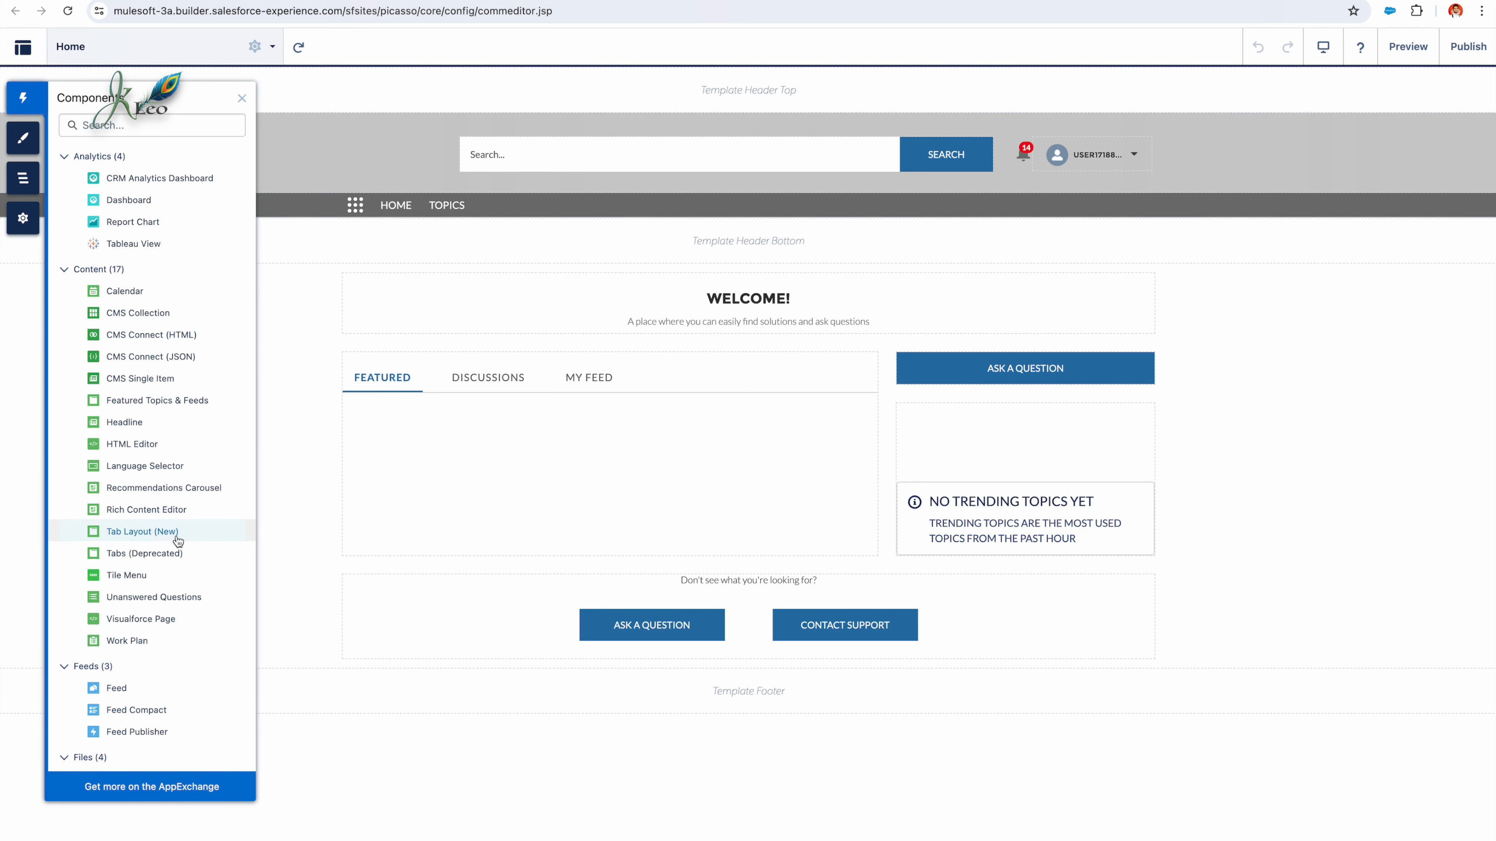
Step: Find the Embedded Service Chat component by searching for "chat" and place it on the Home page above the trending topics block
left_click(166, 122)
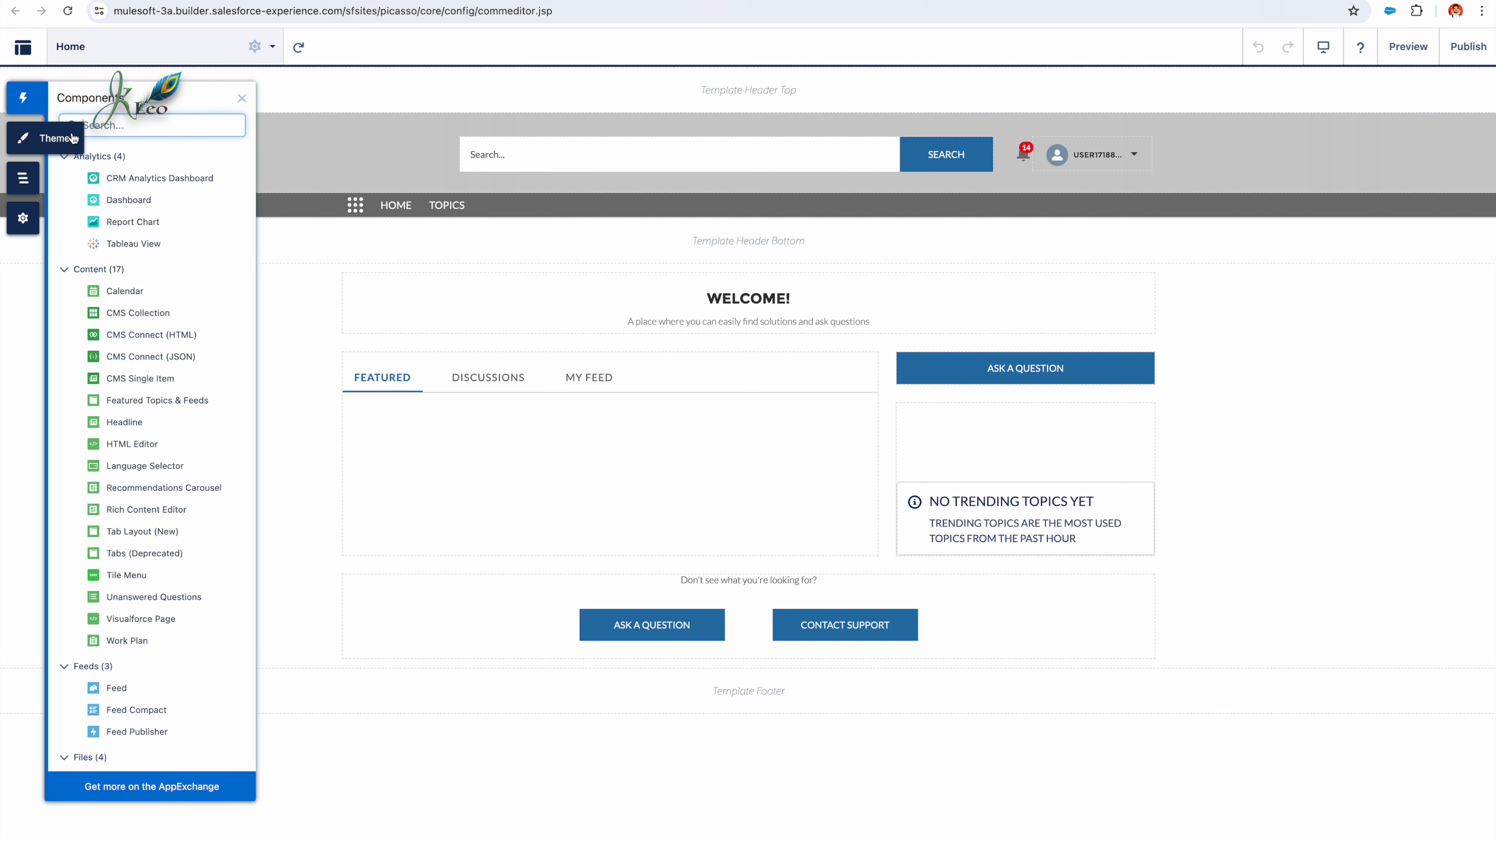
type("c")
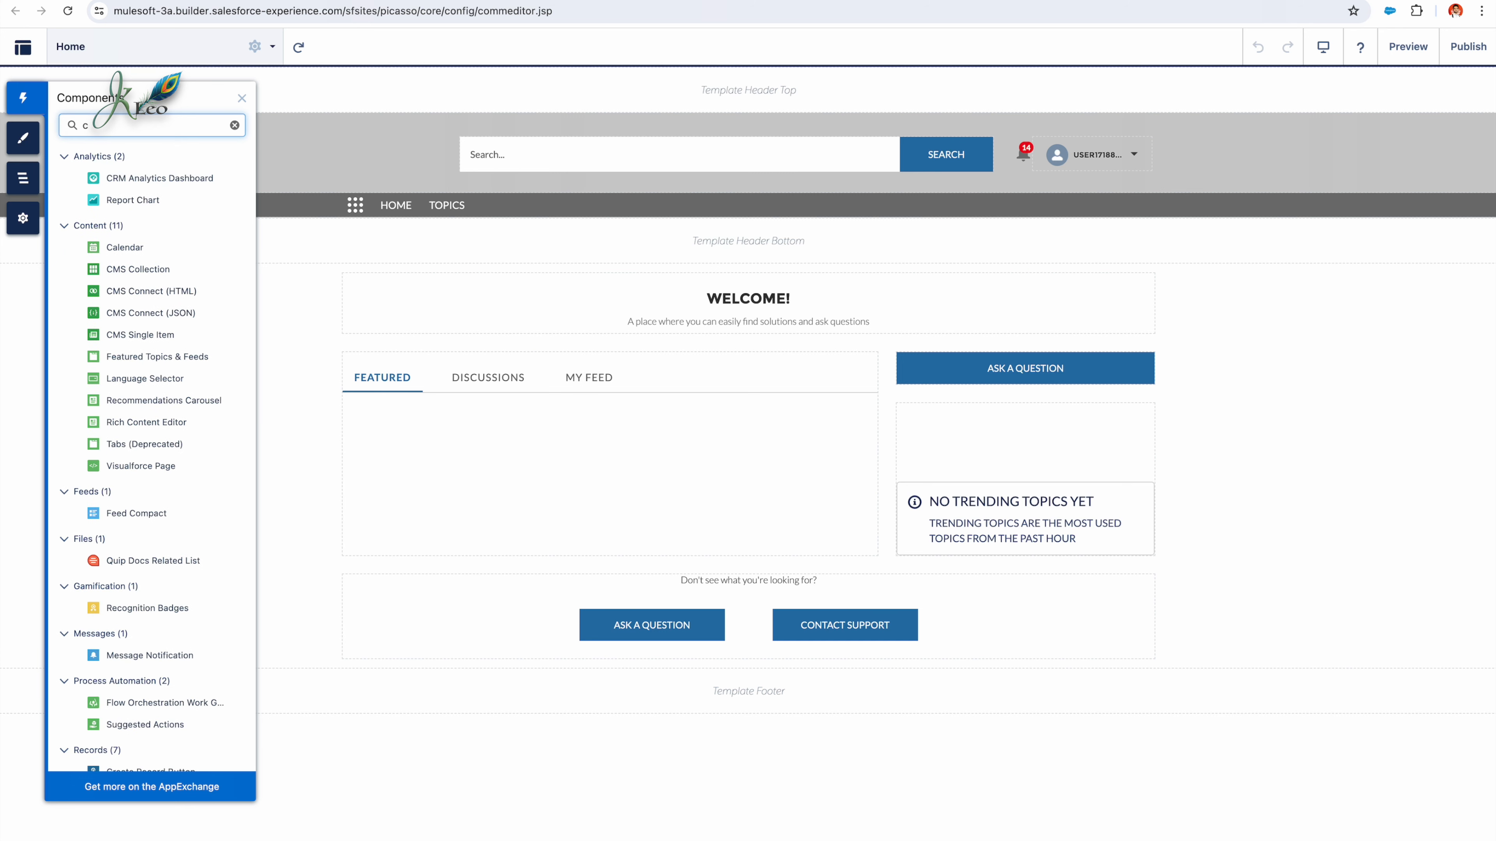
type("hat")
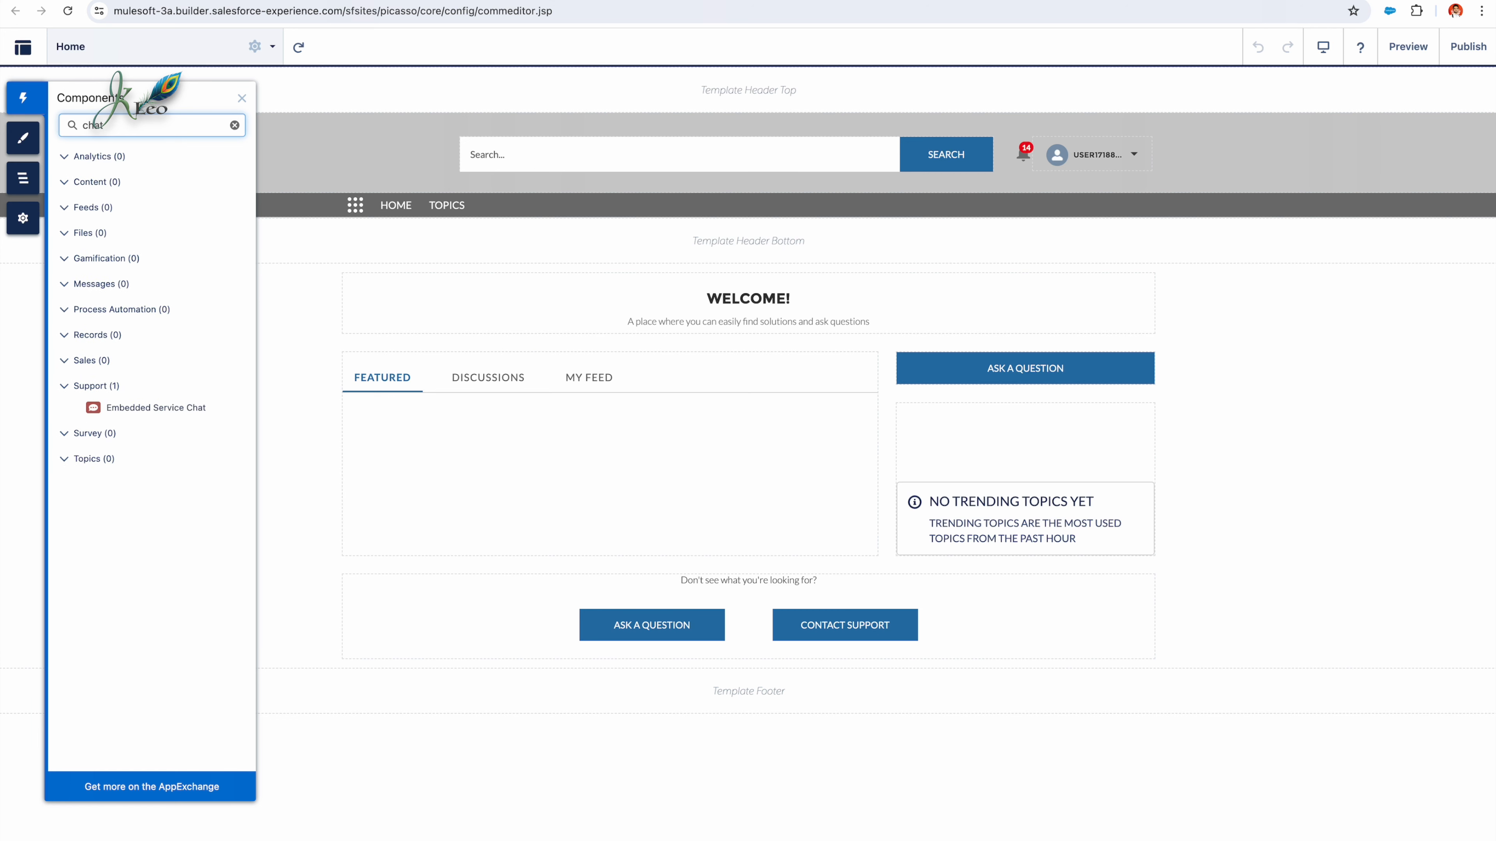
left_click(31, 99)
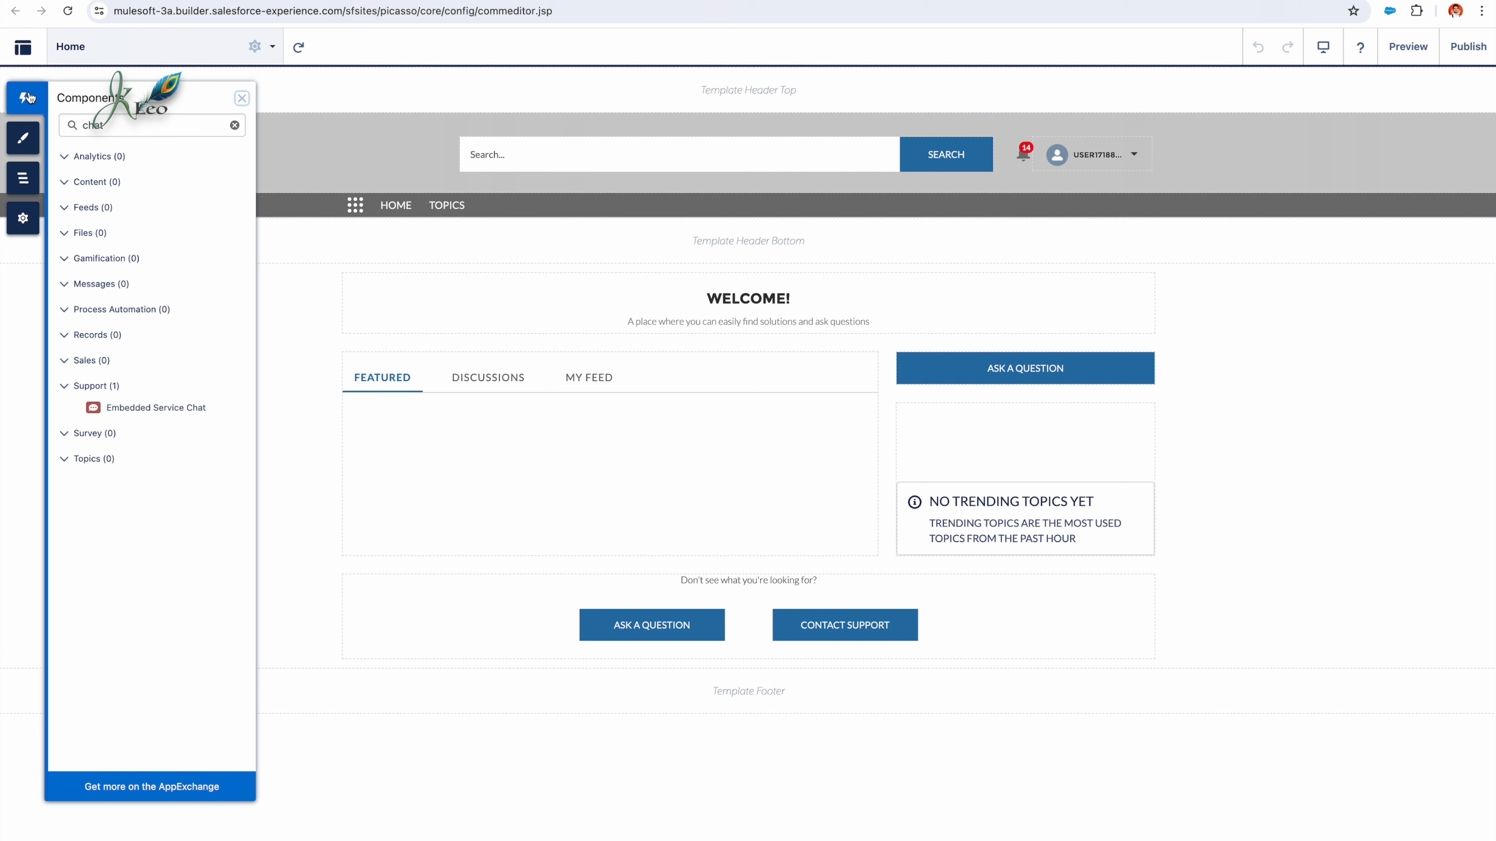
left_click(152, 126)
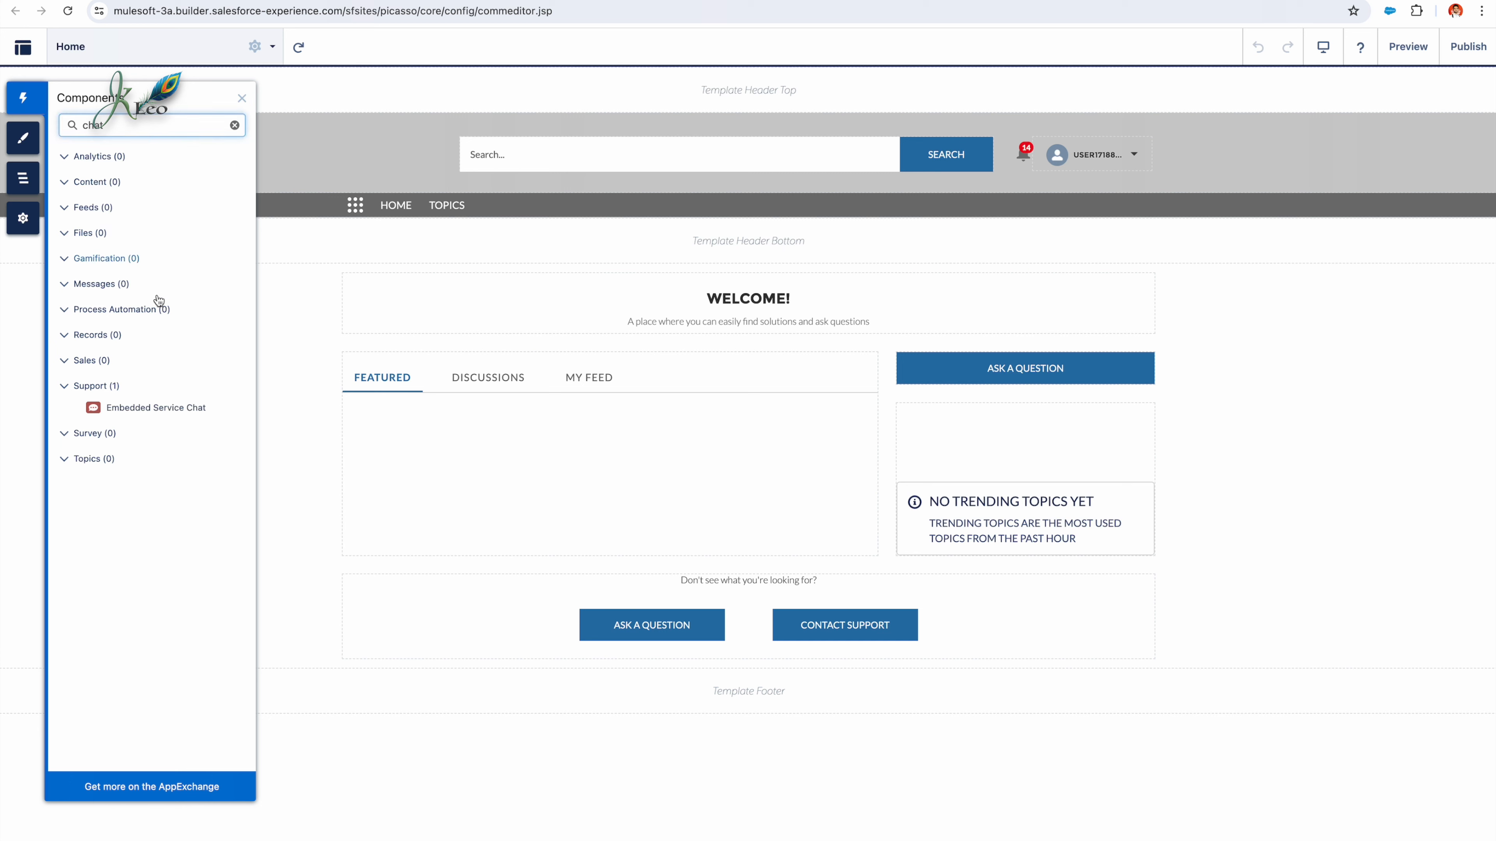
left_click(164, 414)
left_click_drag(164, 414, 1308, 607)
left_click_drag(1307, 607, 1029, 435)
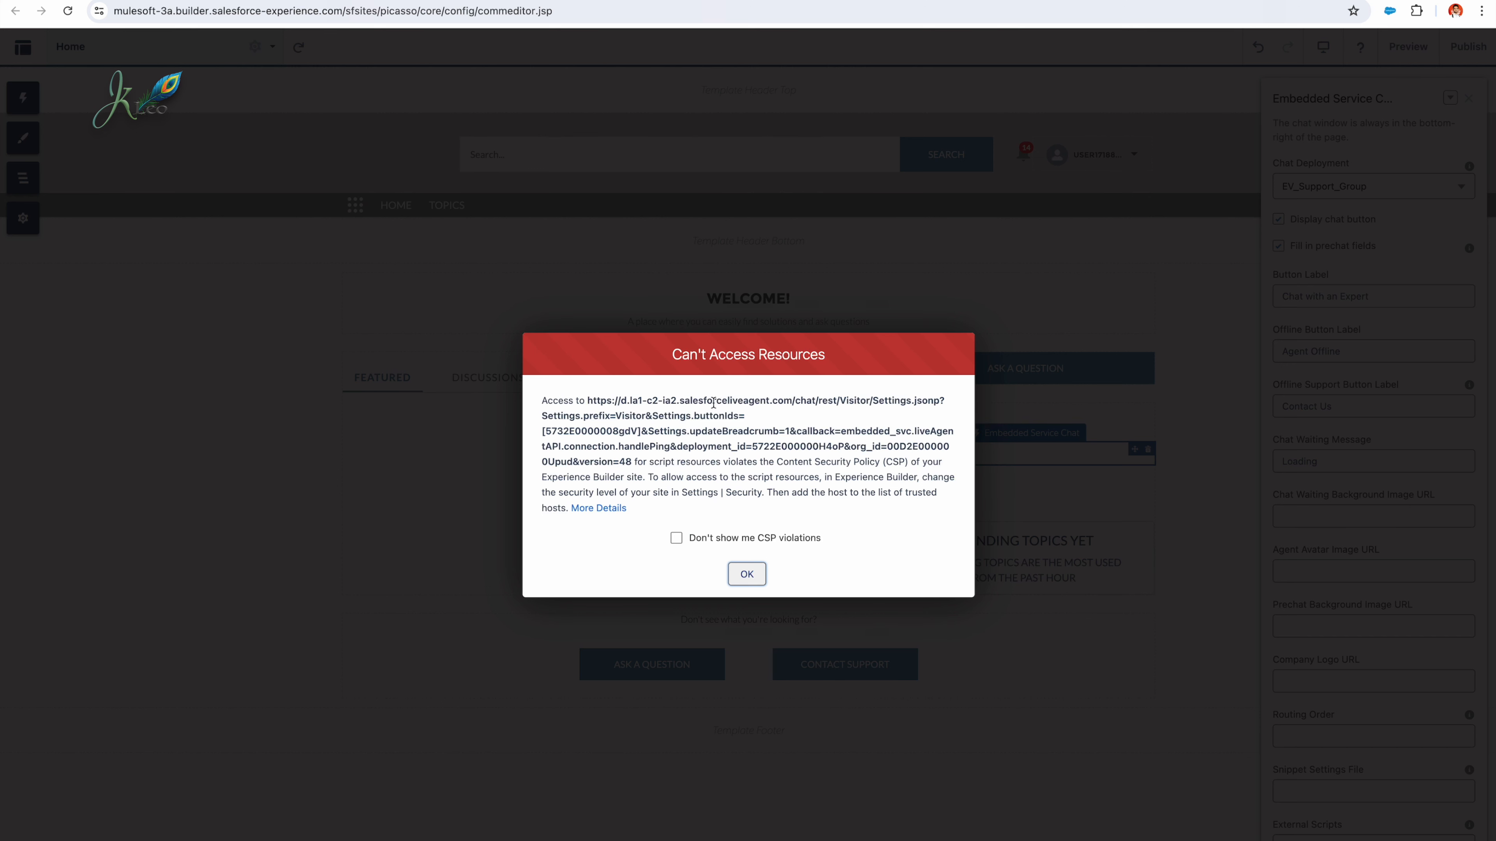
left_click_drag(621, 401, 791, 401)
right_click(791, 401)
left_click(809, 429)
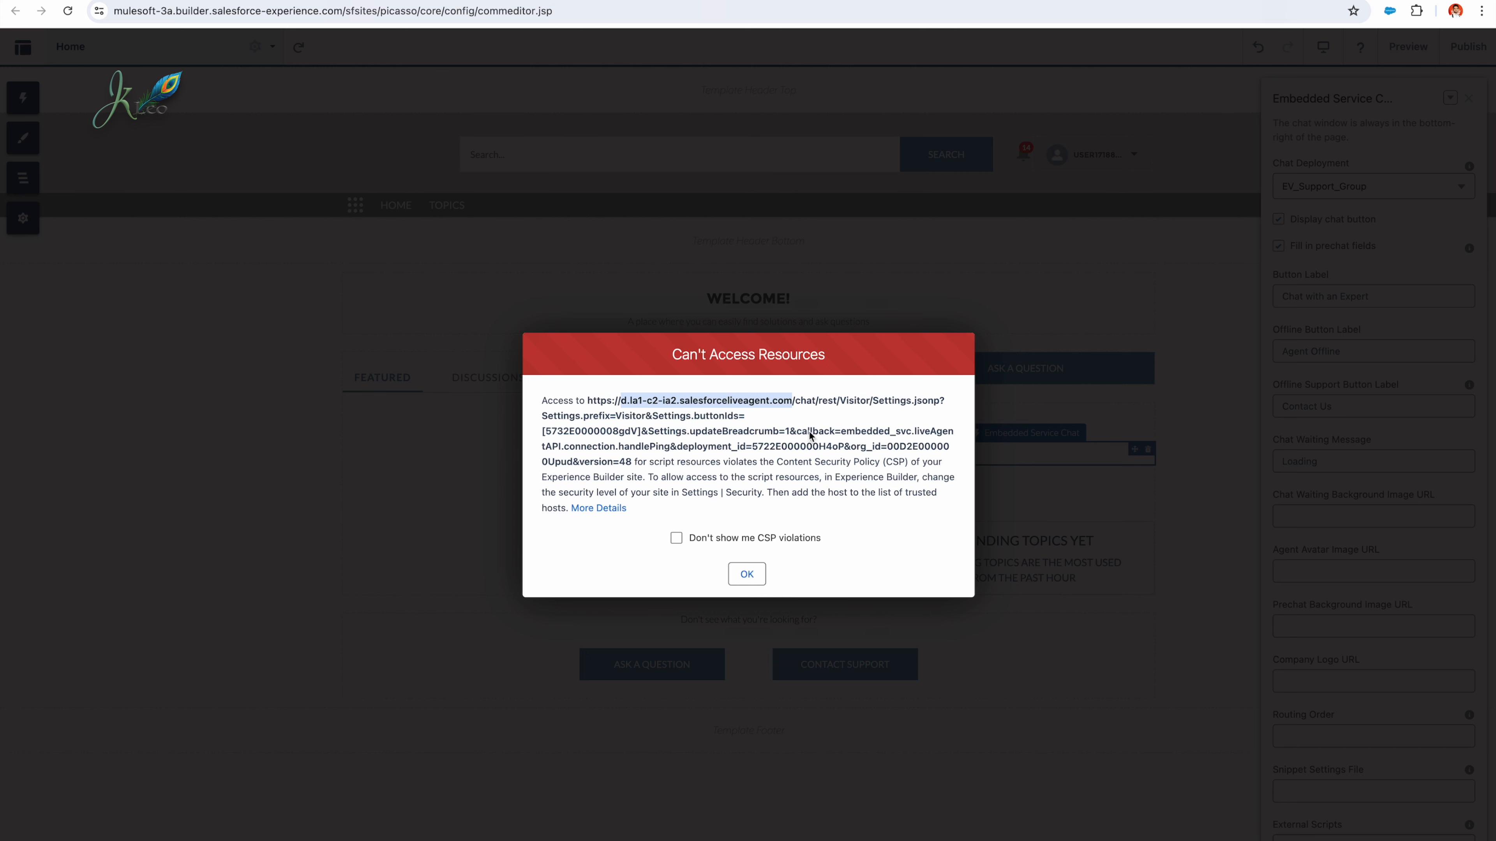
left_click(749, 421)
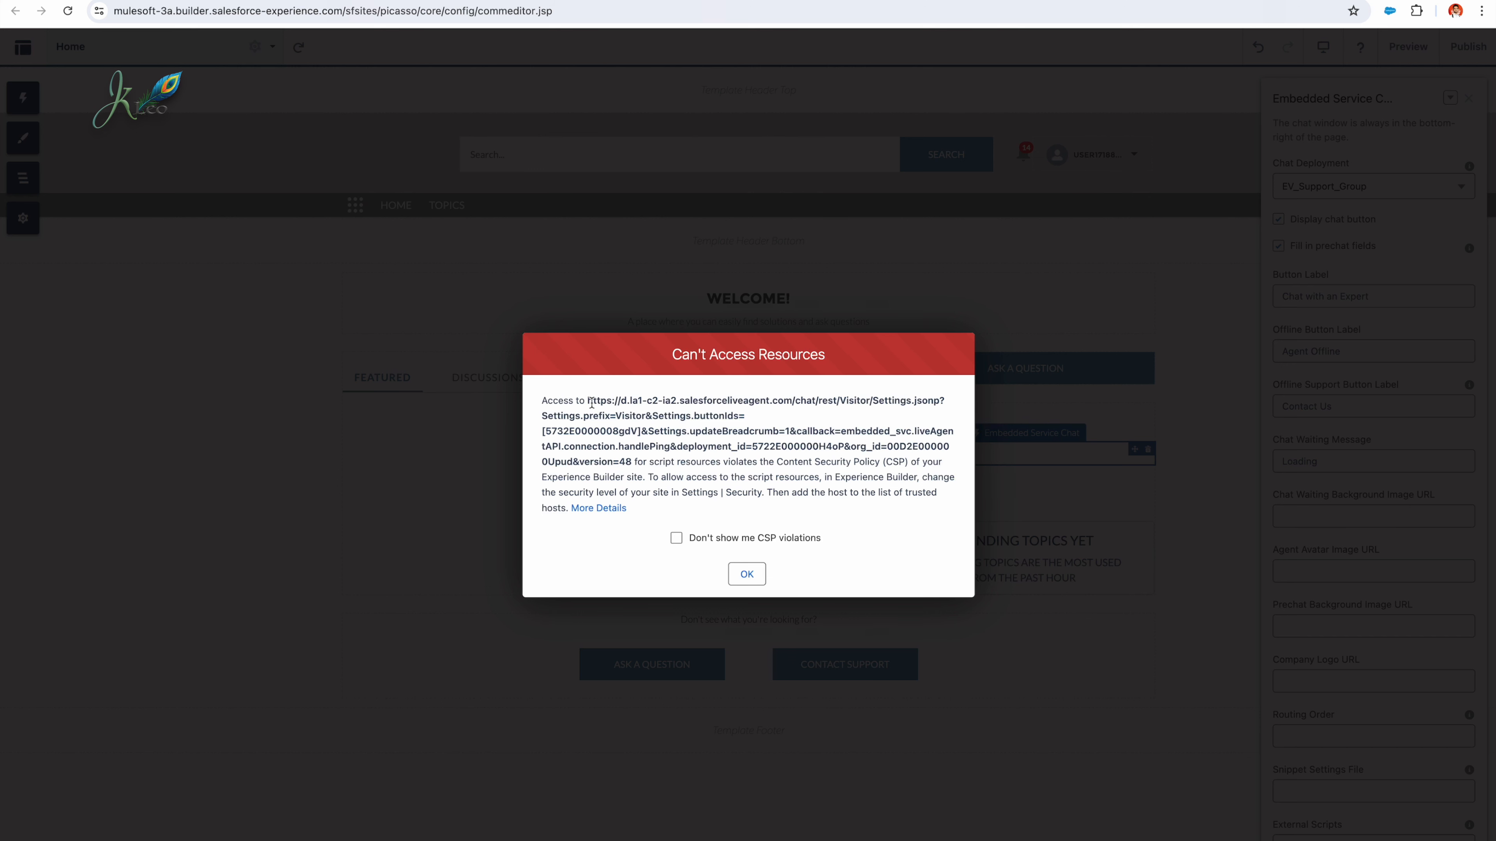
left_click_drag(587, 401, 629, 460)
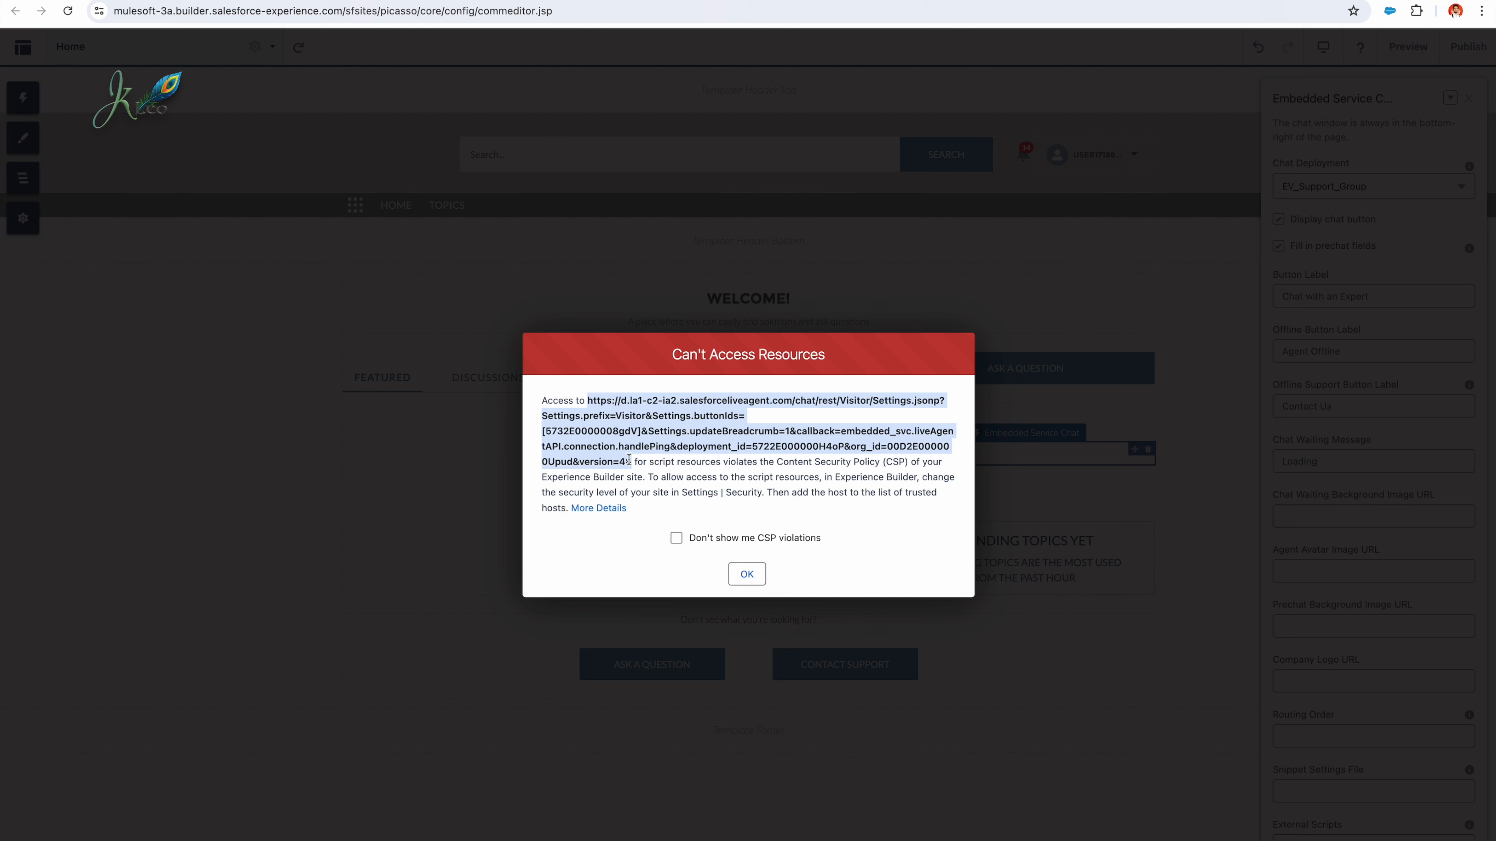
left_click(628, 459)
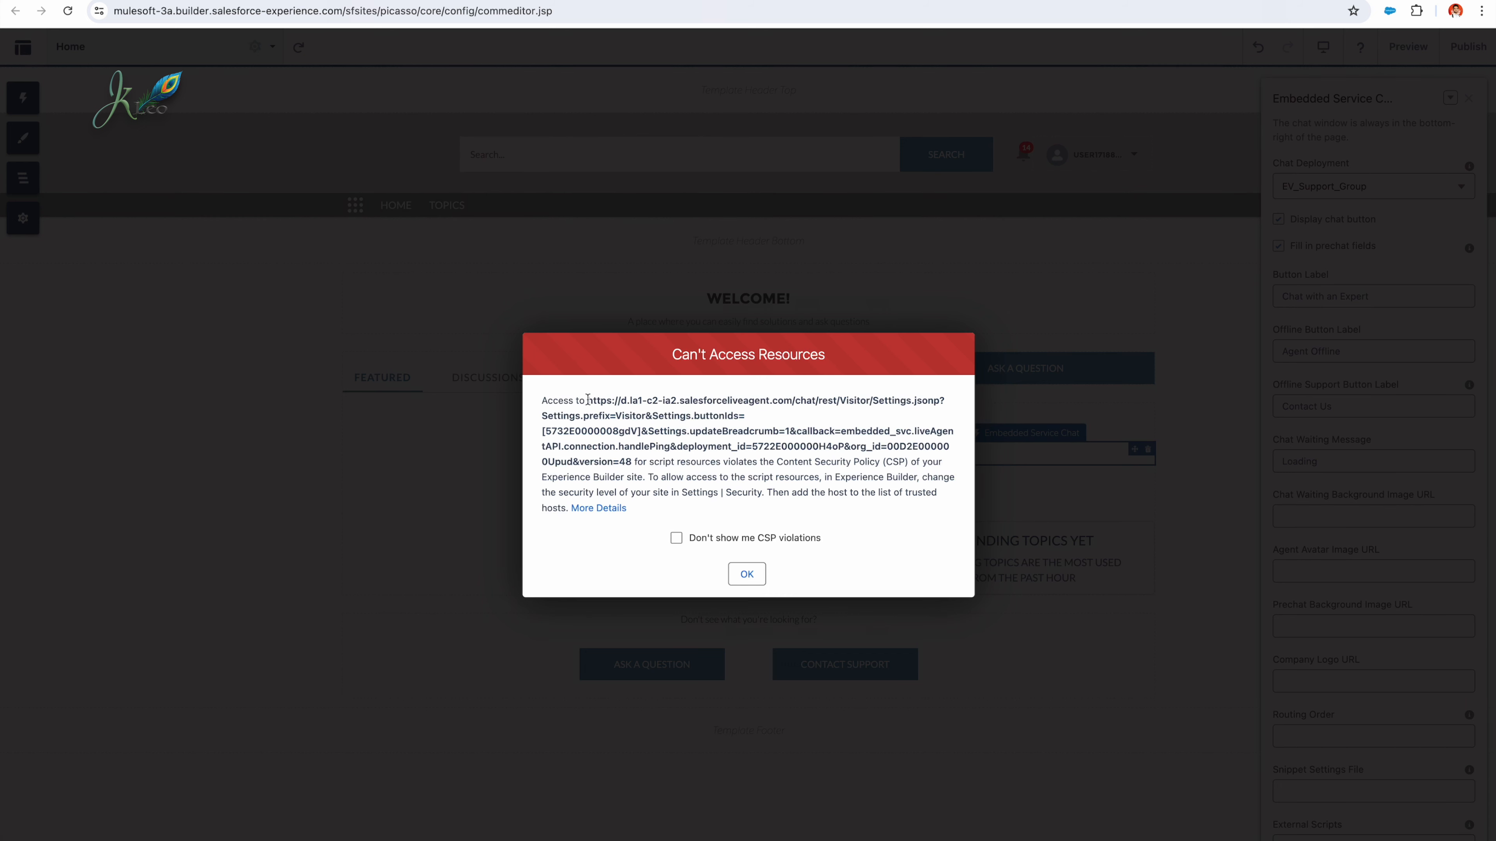
left_click_drag(587, 401, 786, 393)
right_click(785, 393)
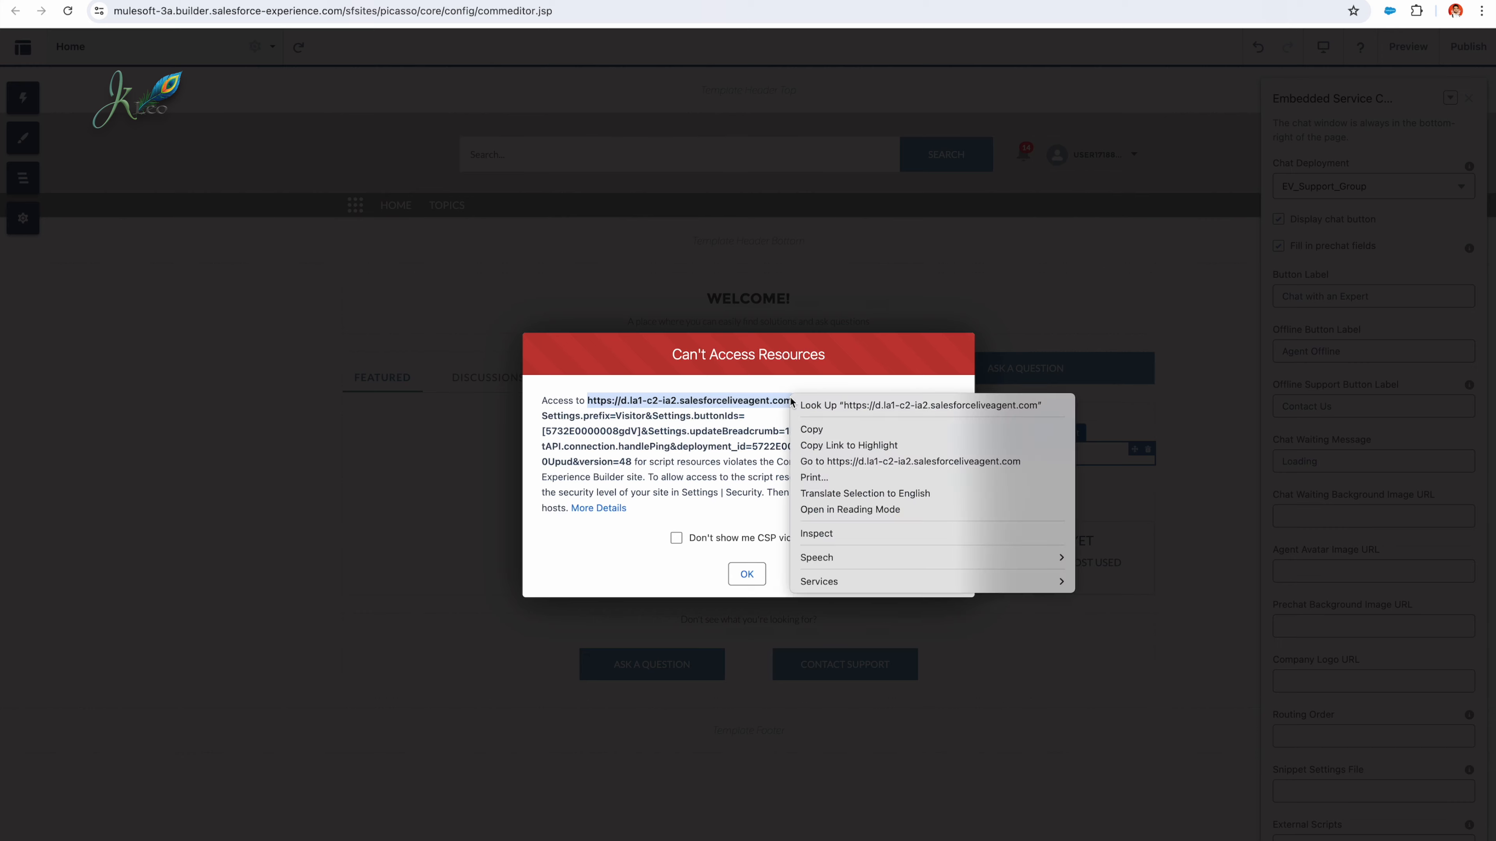
left_click(805, 433)
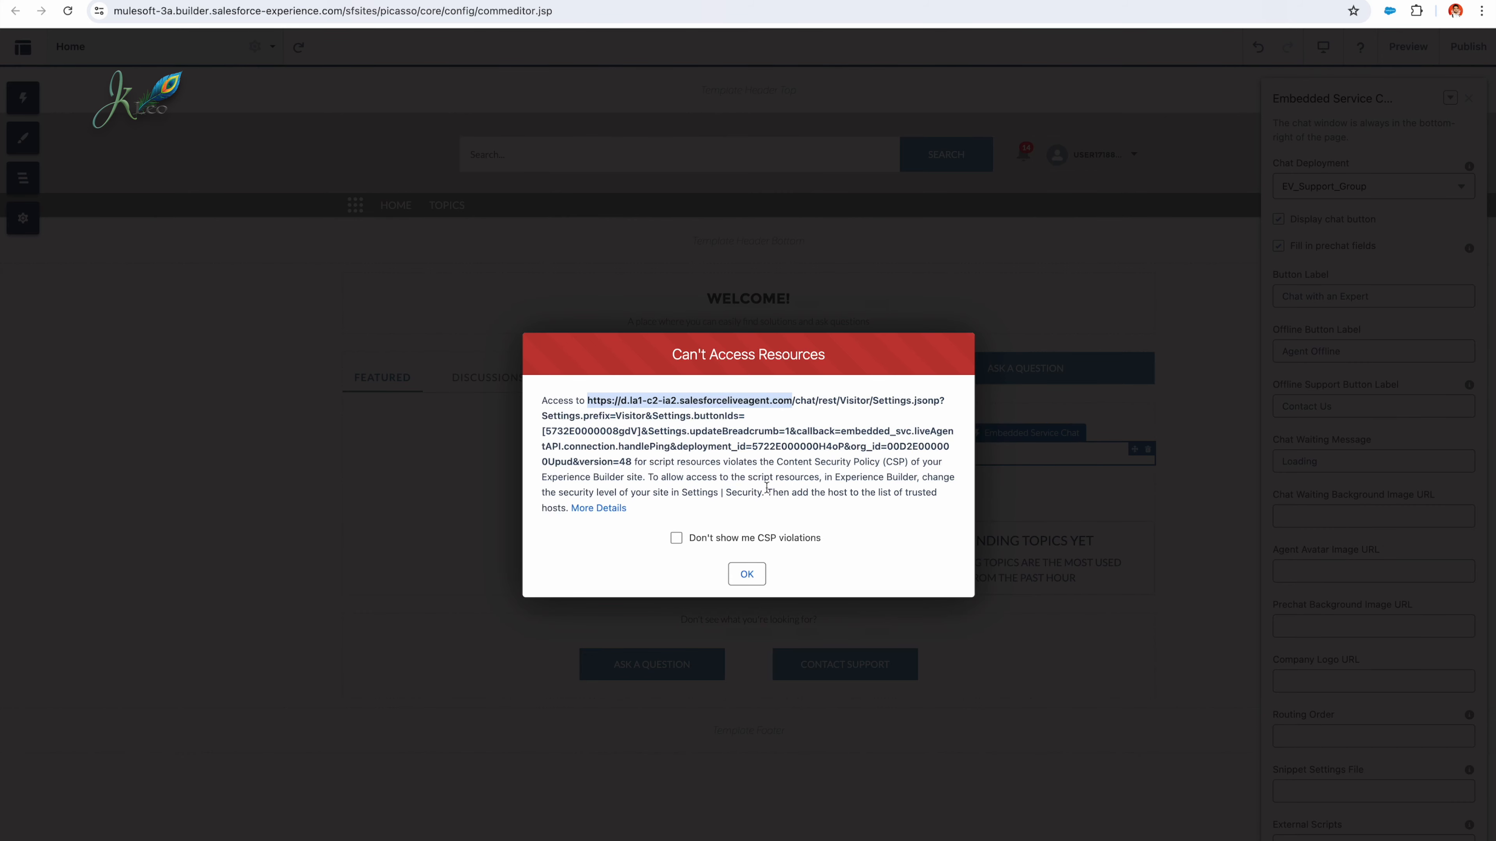
left_click(757, 576)
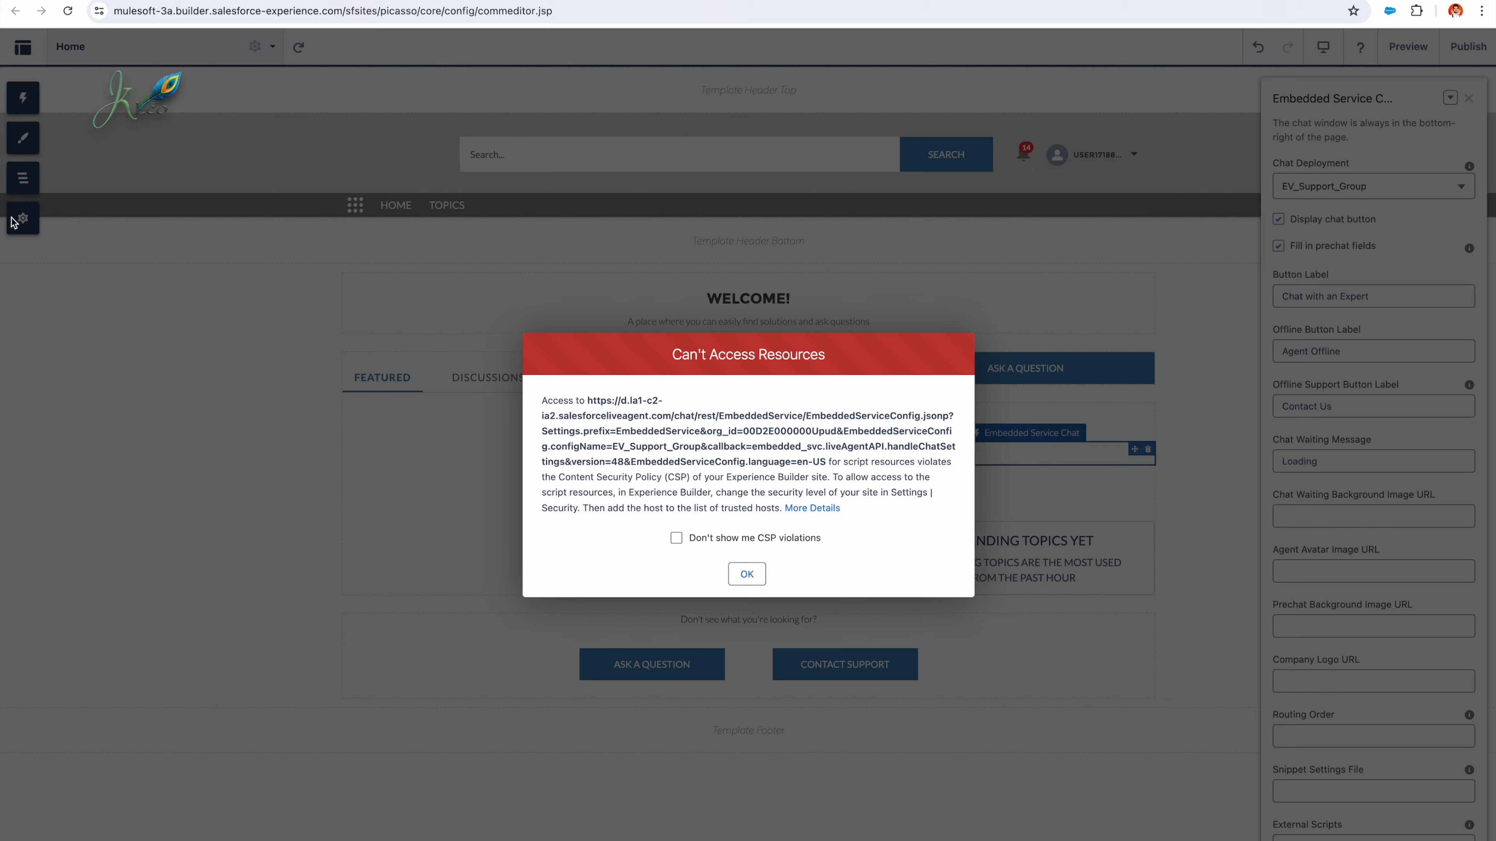
left_click(749, 575)
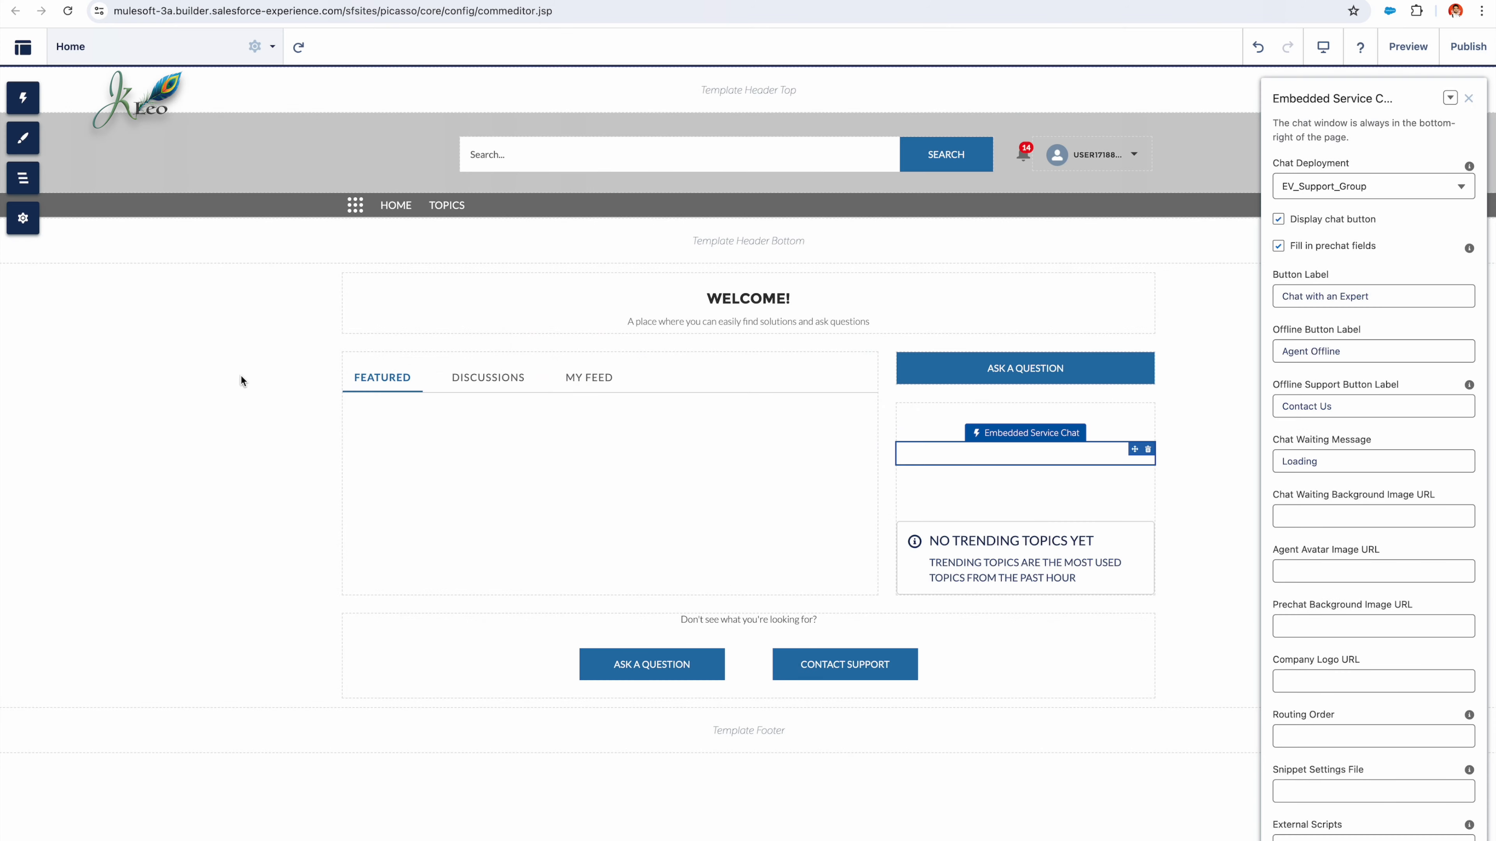
Step: Set the site's Content Security Policy level to Relaxed CSP: Permit Access to Inline Scripts and Allowed Hosts, and allow the switch
left_click(23, 229)
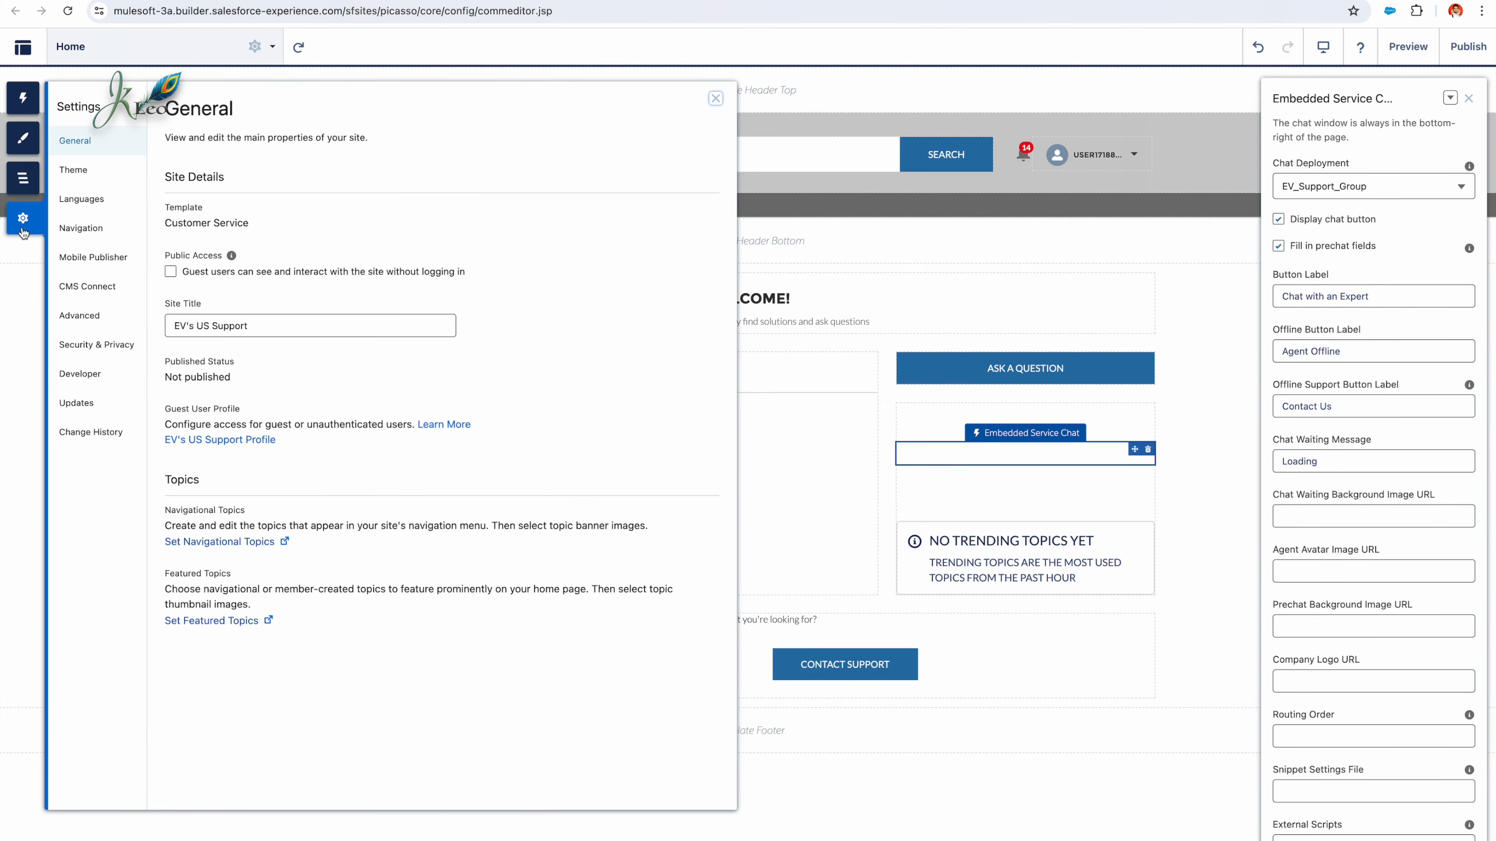
left_click(97, 347)
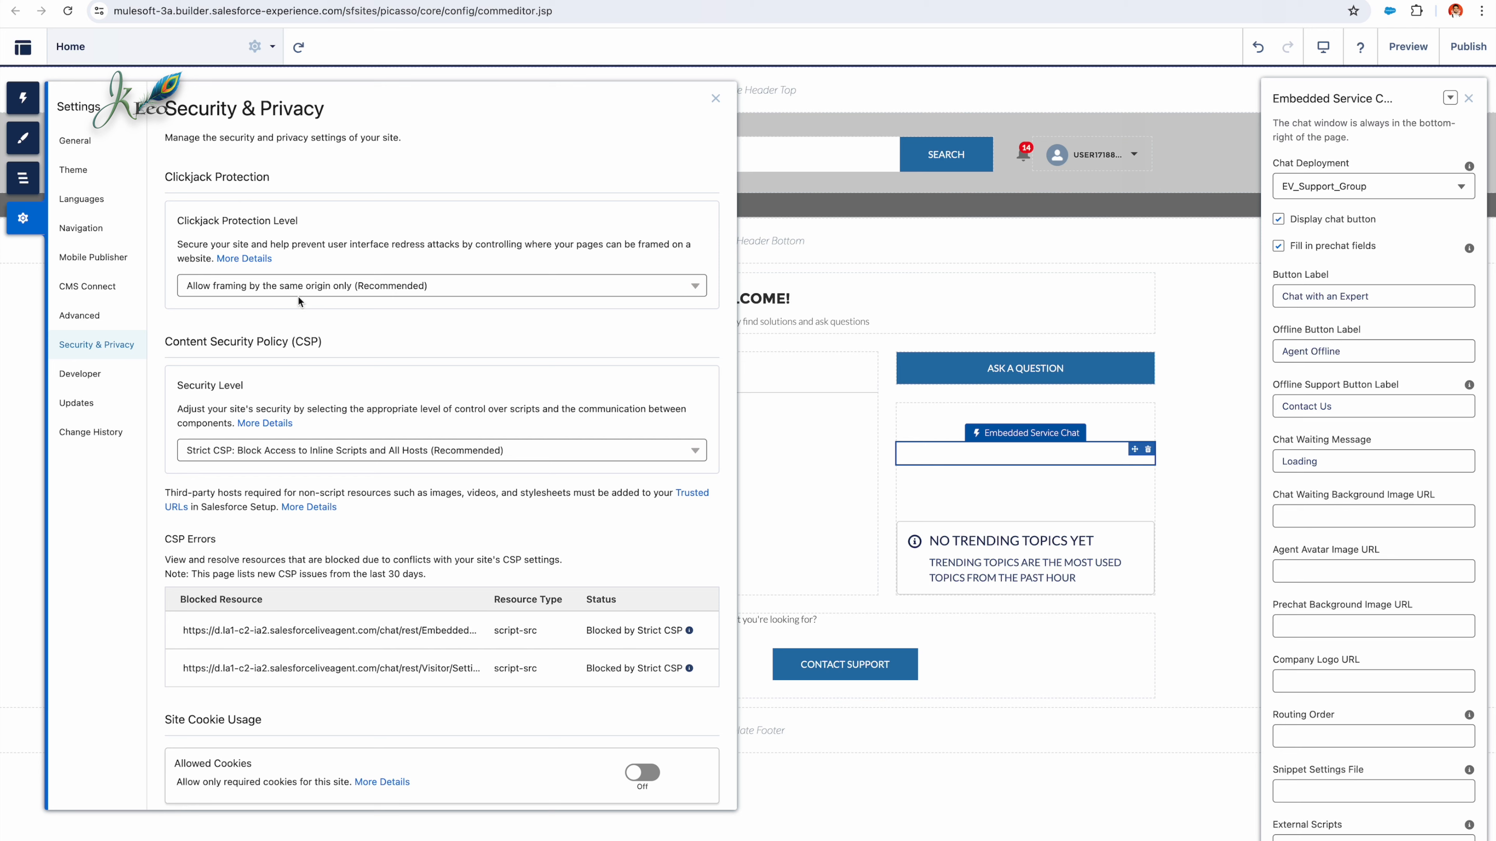
scroll(279, 434, "down", 1)
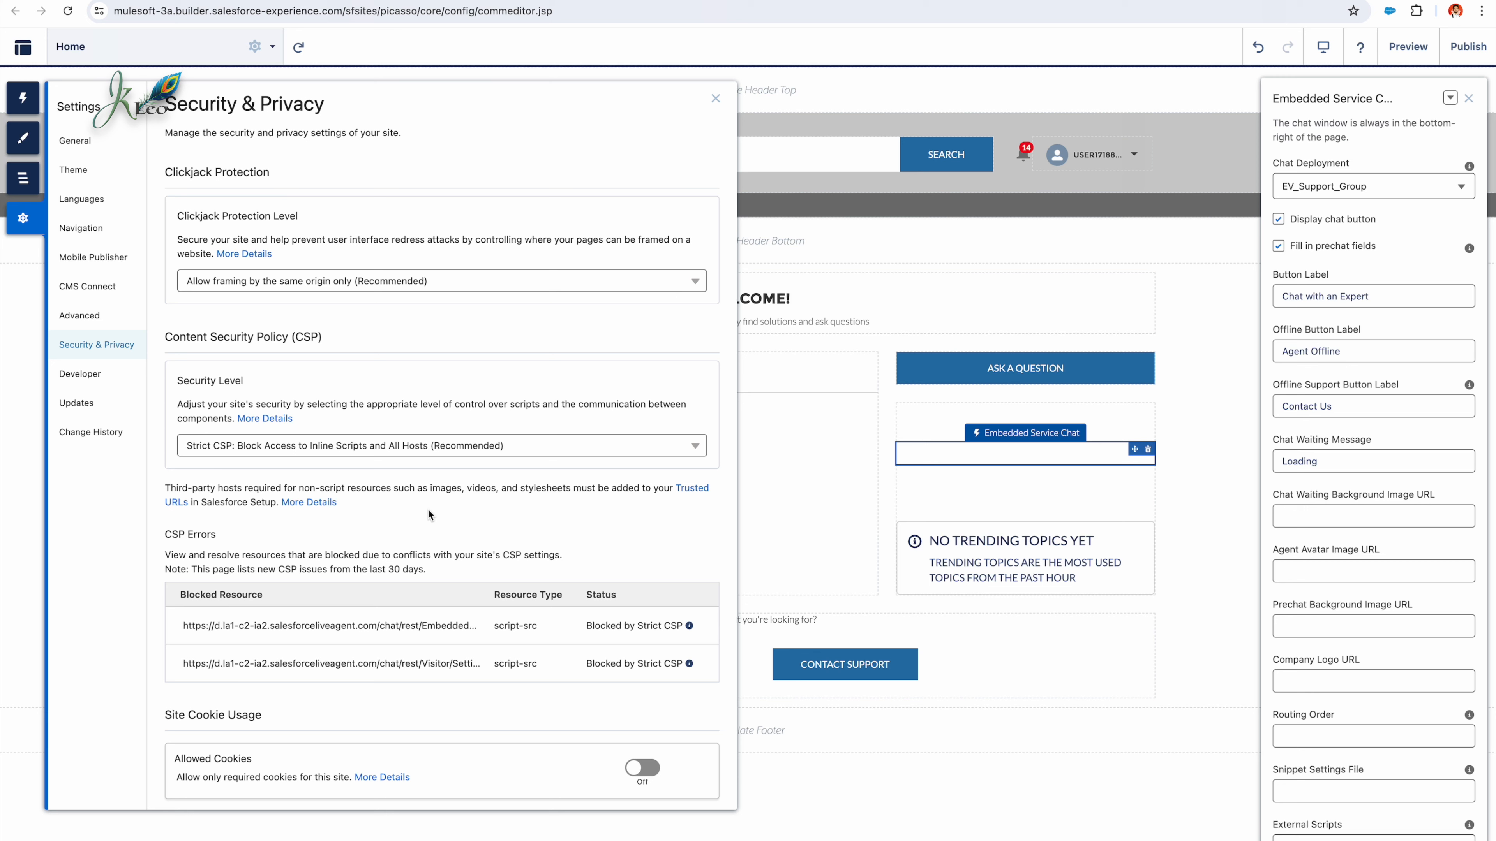
left_click(534, 446)
left_click(452, 501)
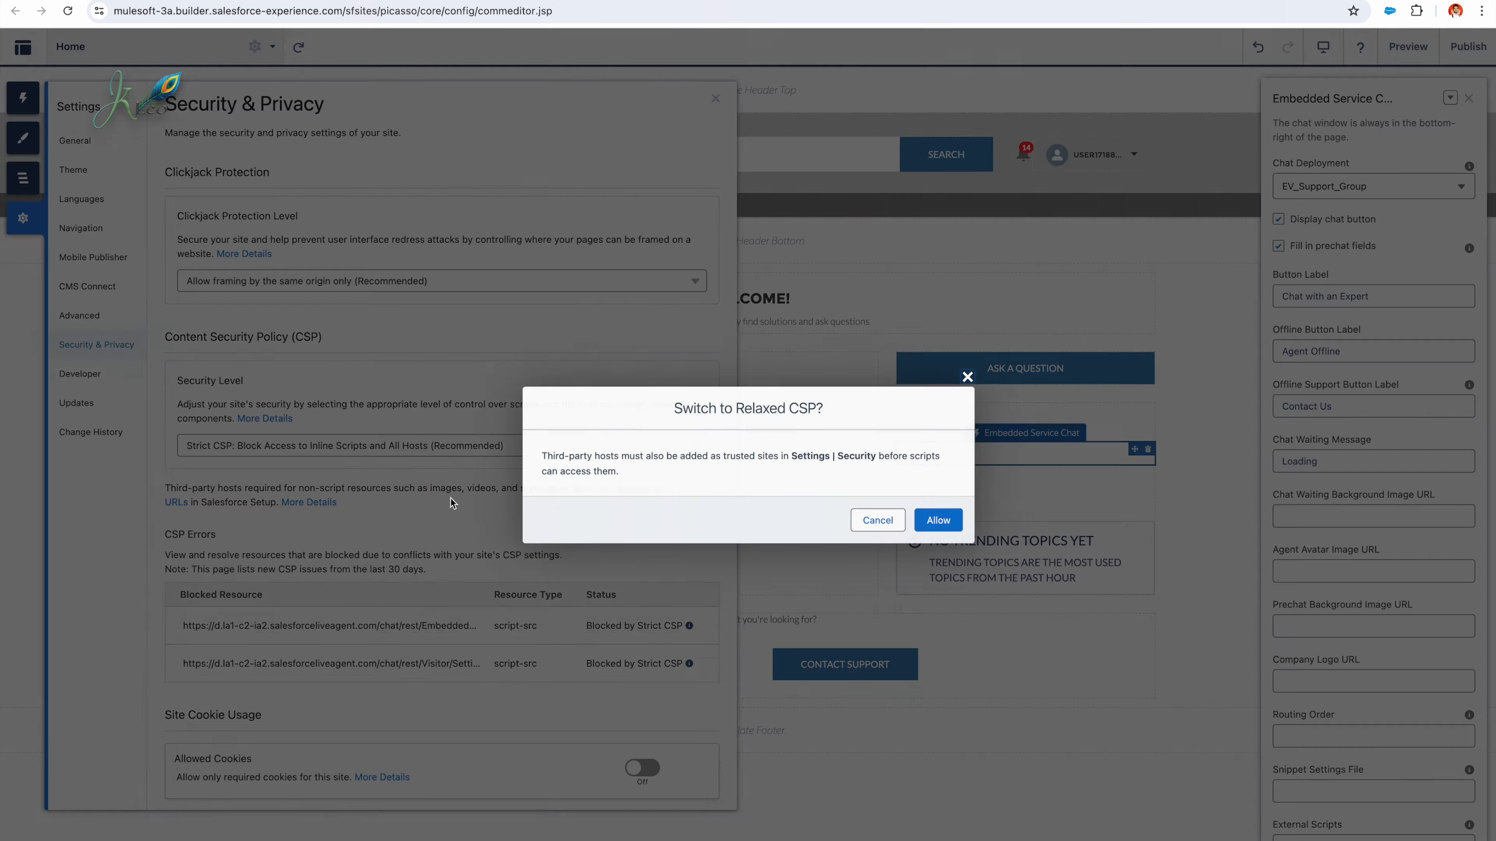
left_click(946, 528)
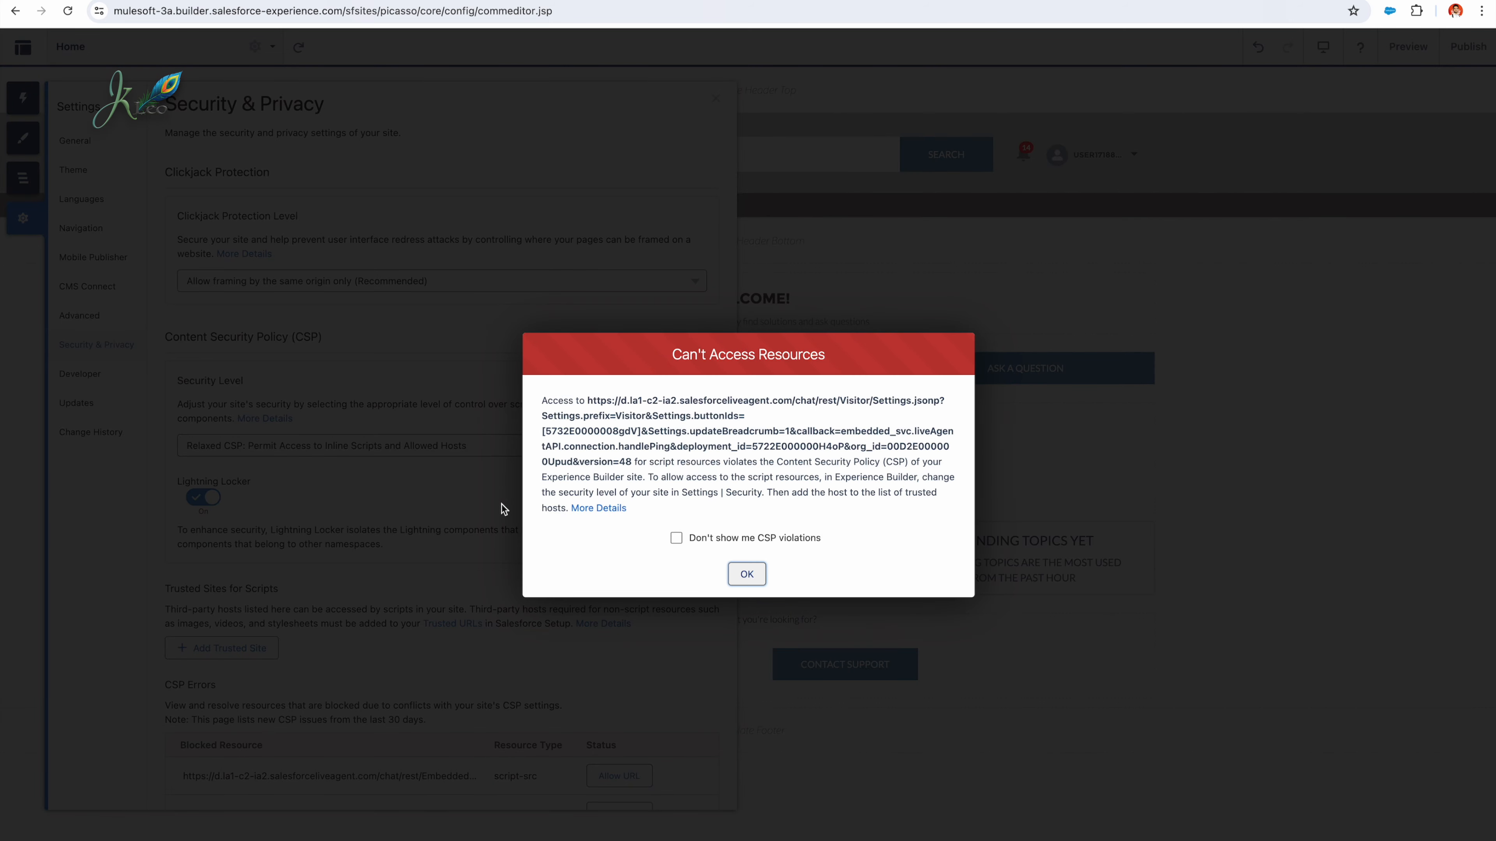
Step: Dismiss both Can't Access Resources alerts and return to the site's trusted sites and CSP errors settings
double_click(683, 446)
right_click(683, 446)
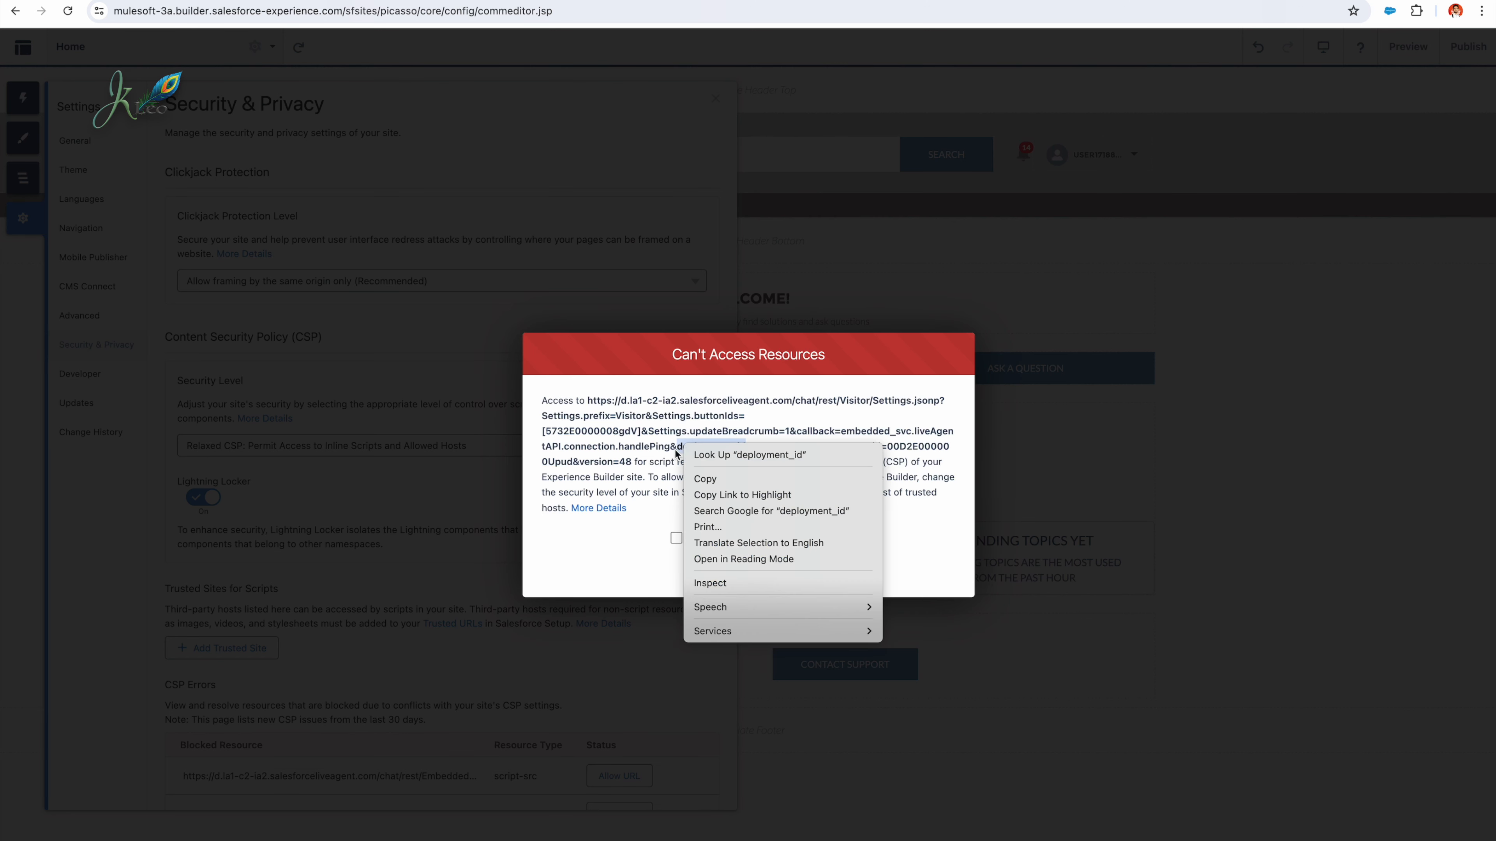
left_click(625, 480)
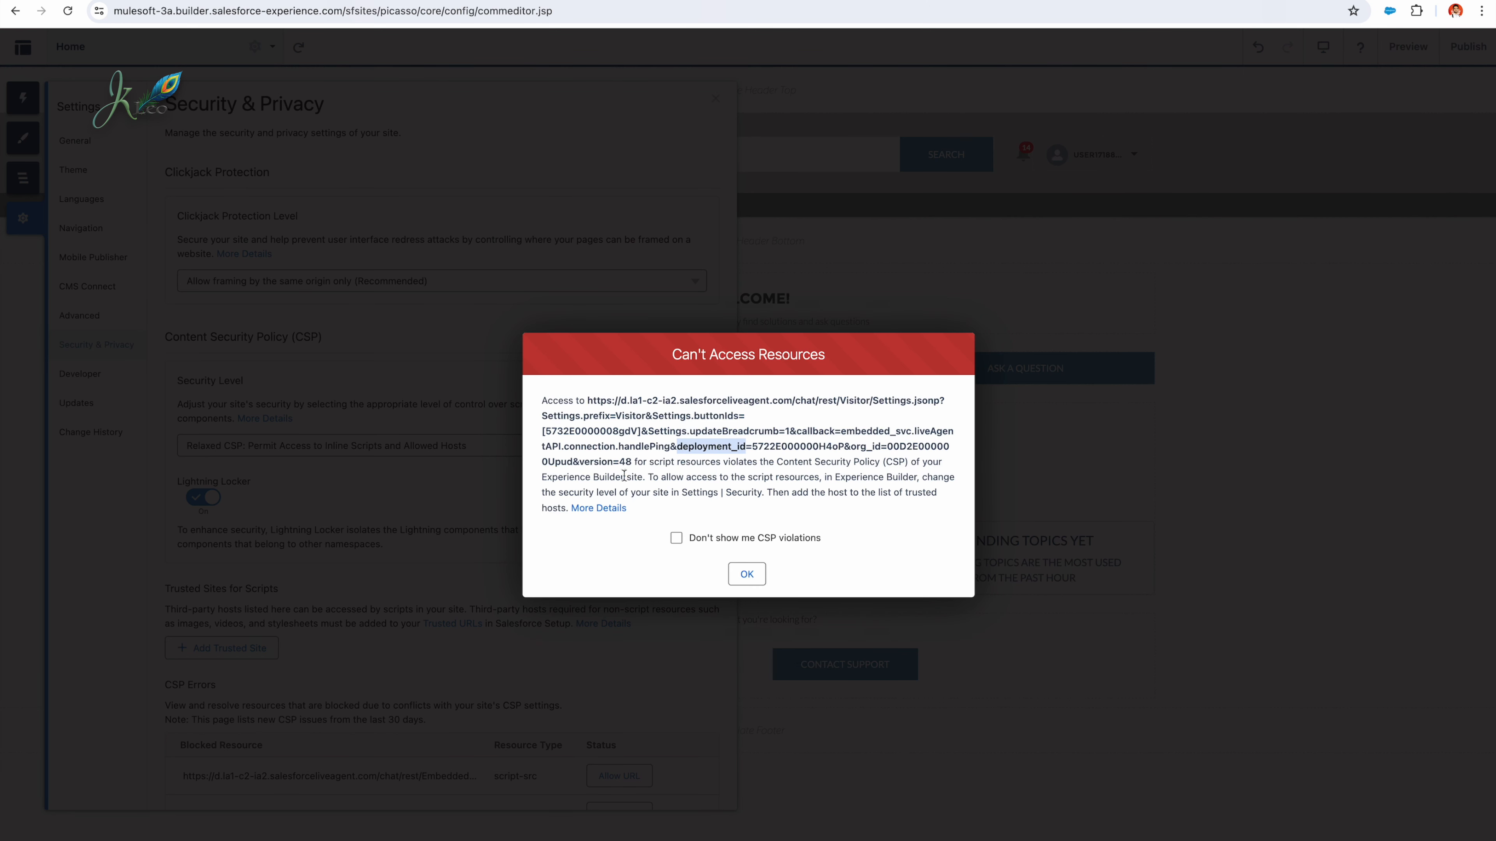
left_click(746, 573)
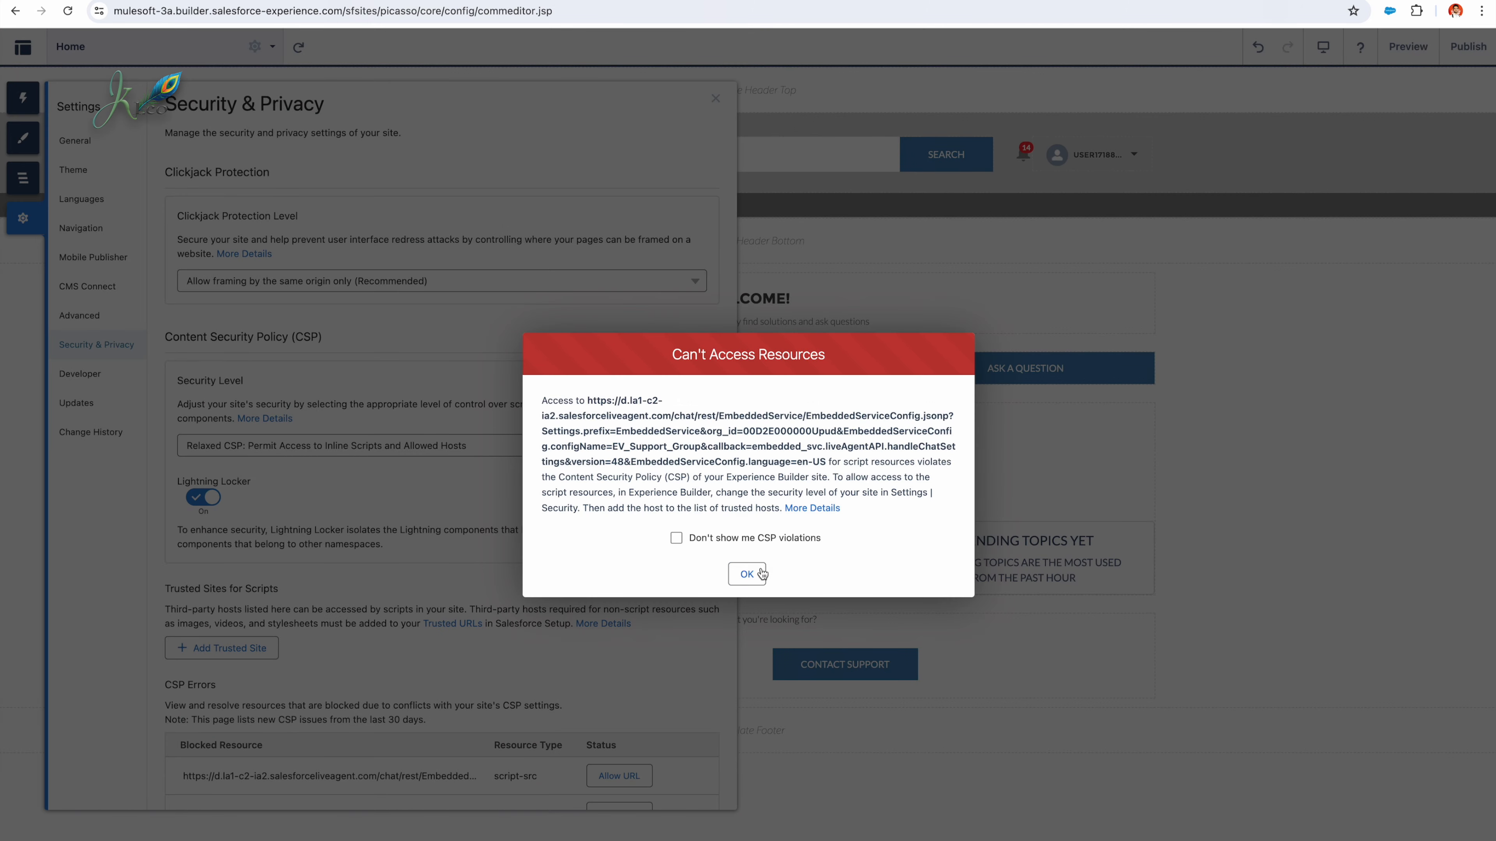
left_click(744, 581)
scroll(628, 587, "down", 3)
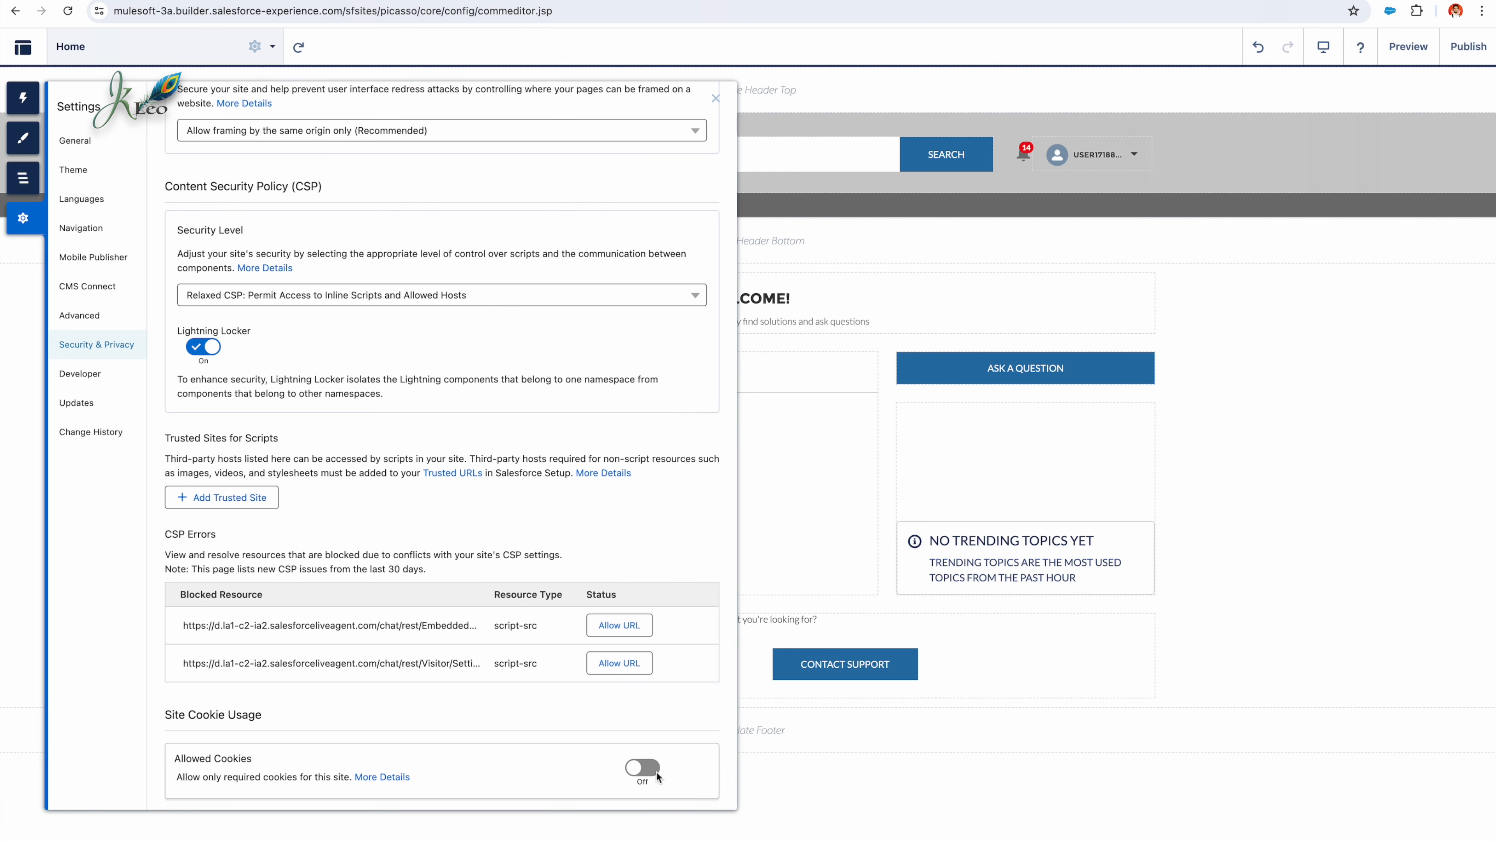
left_click(245, 497)
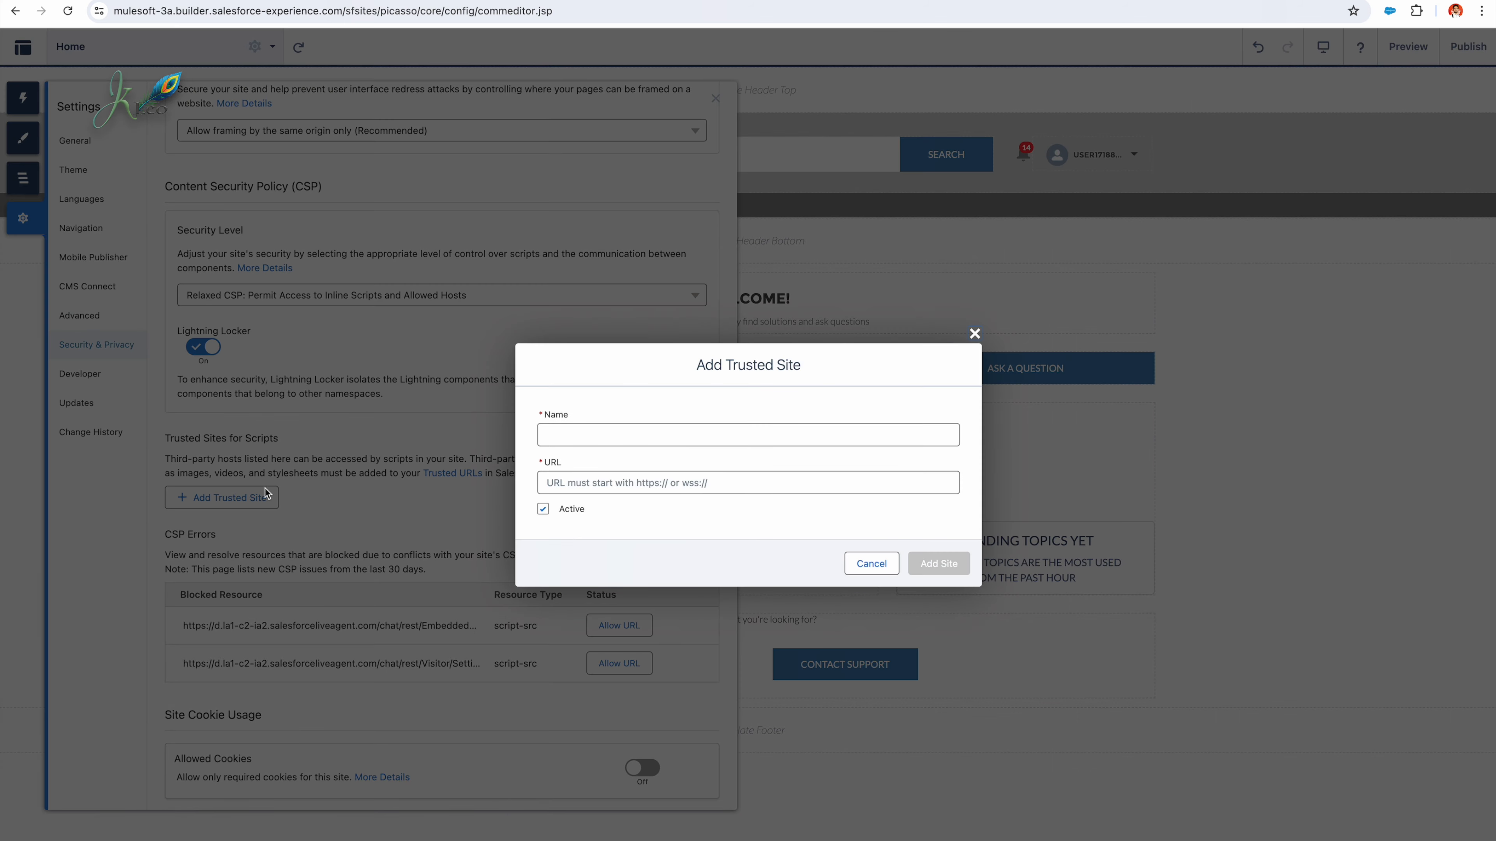
left_click(691, 434)
left_click(687, 490)
key("ctrl+v")
left_click(690, 435)
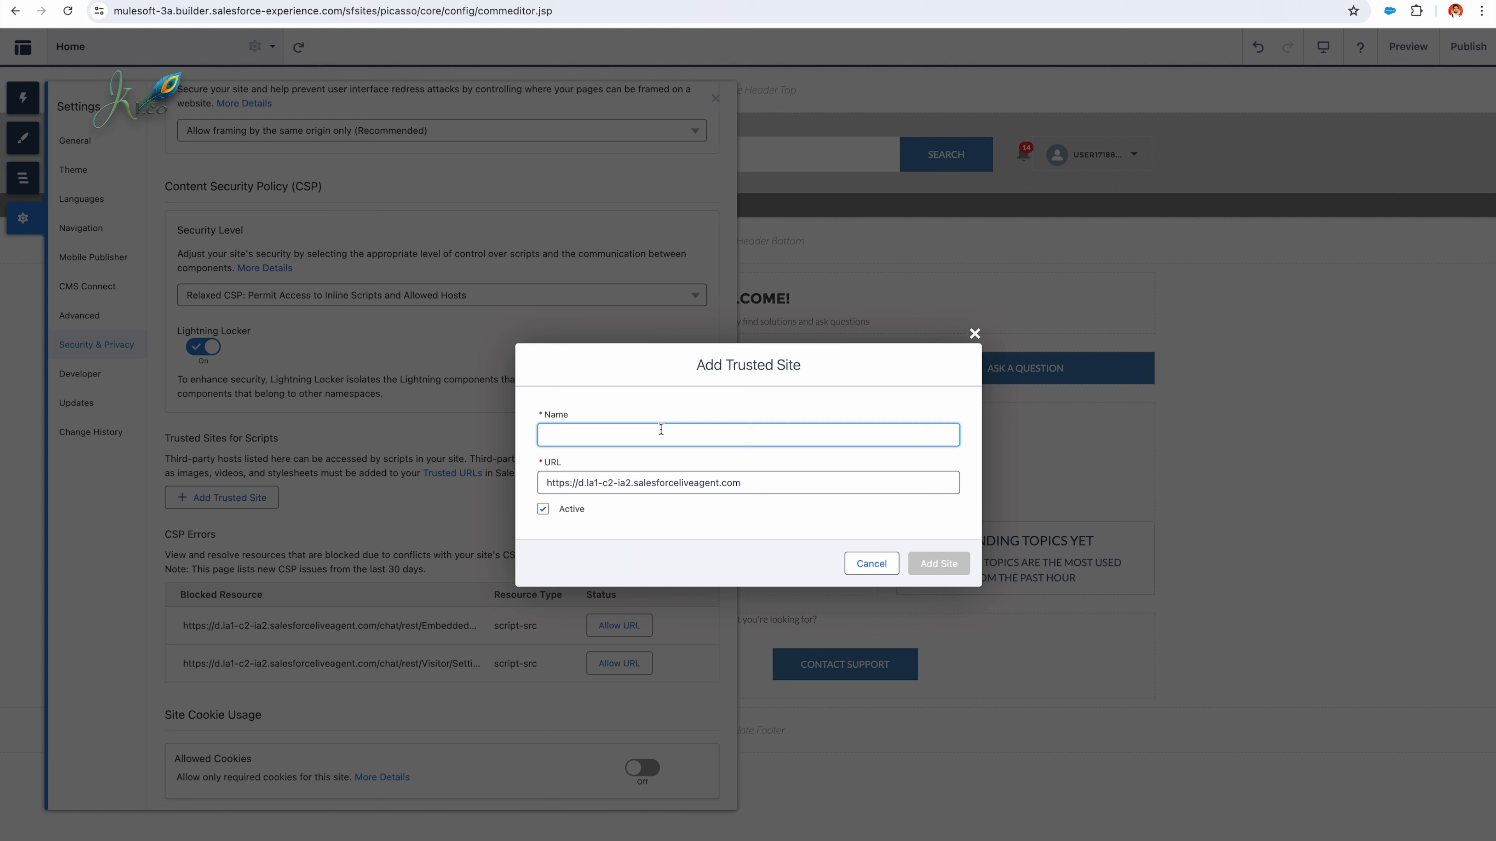
type("Chat Bot")
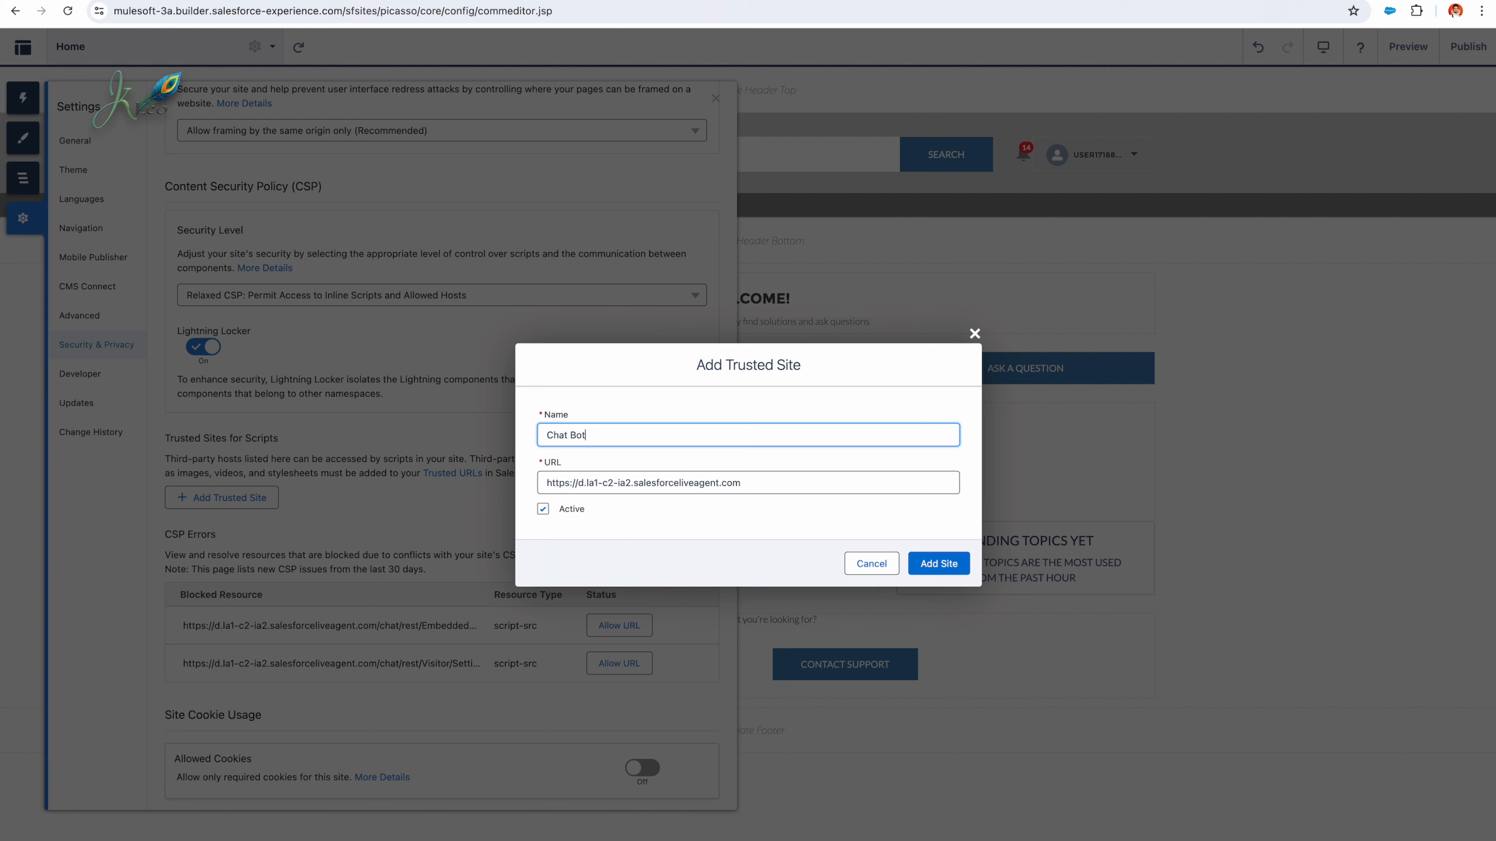
left_click(938, 563)
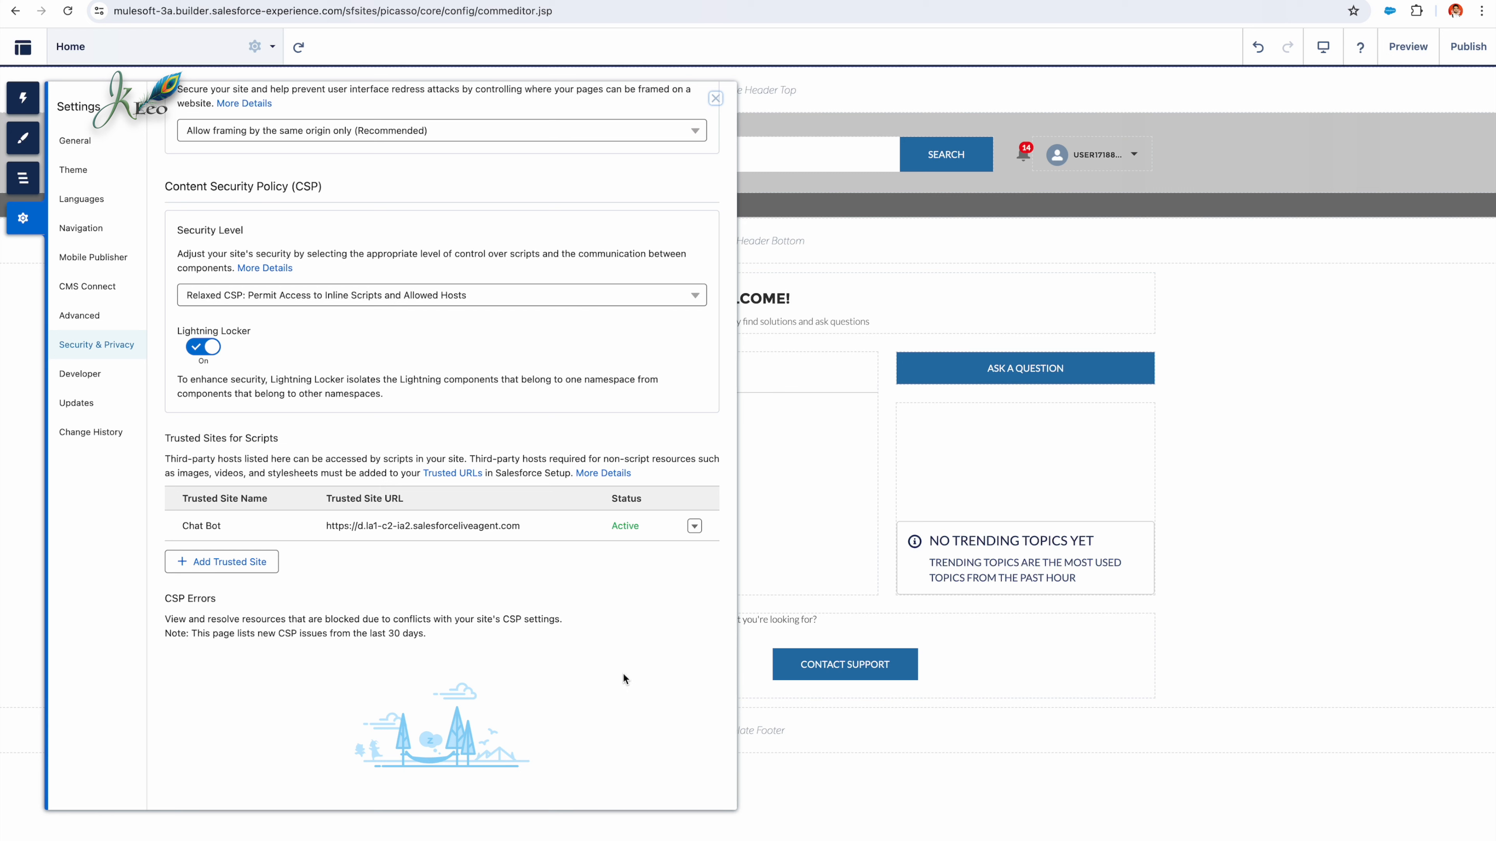
left_click(715, 99)
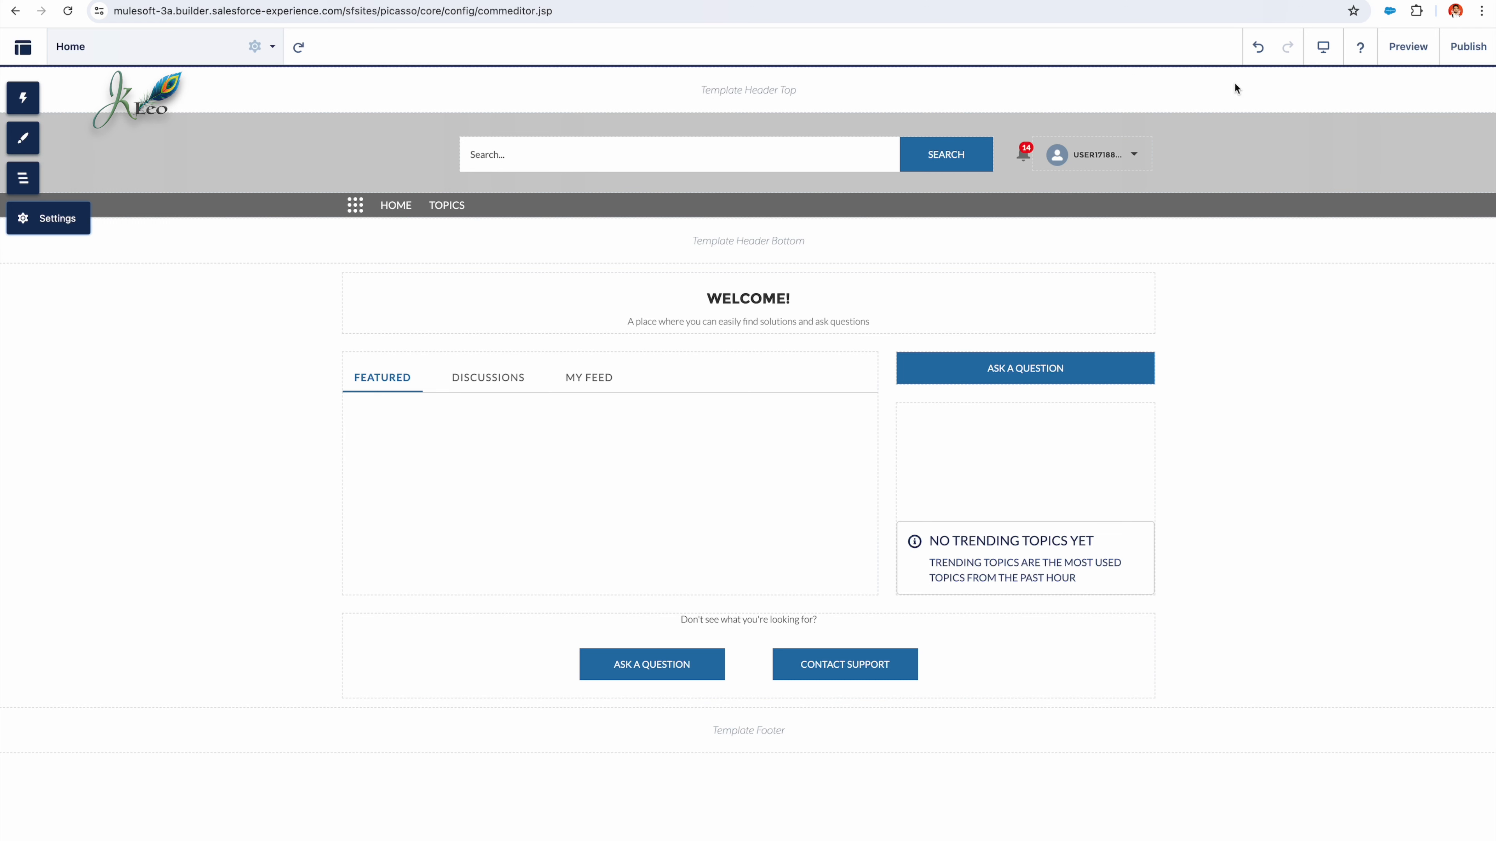
Step: Preview the site to check the embedded chat form, minimize the chat and return to the builder
left_click(1414, 50)
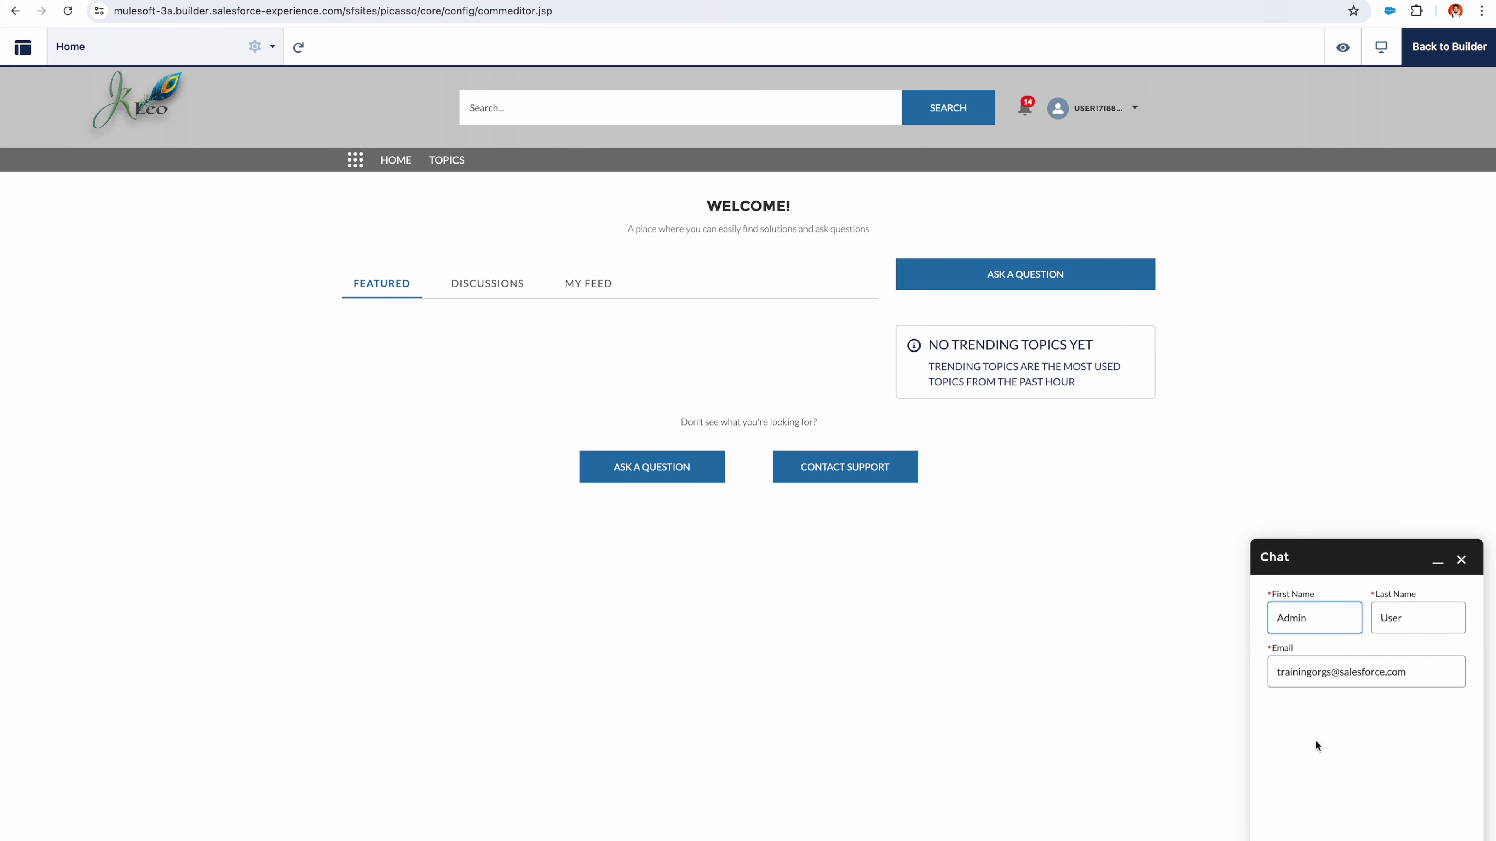
double_click(1316, 623)
left_click(1437, 565)
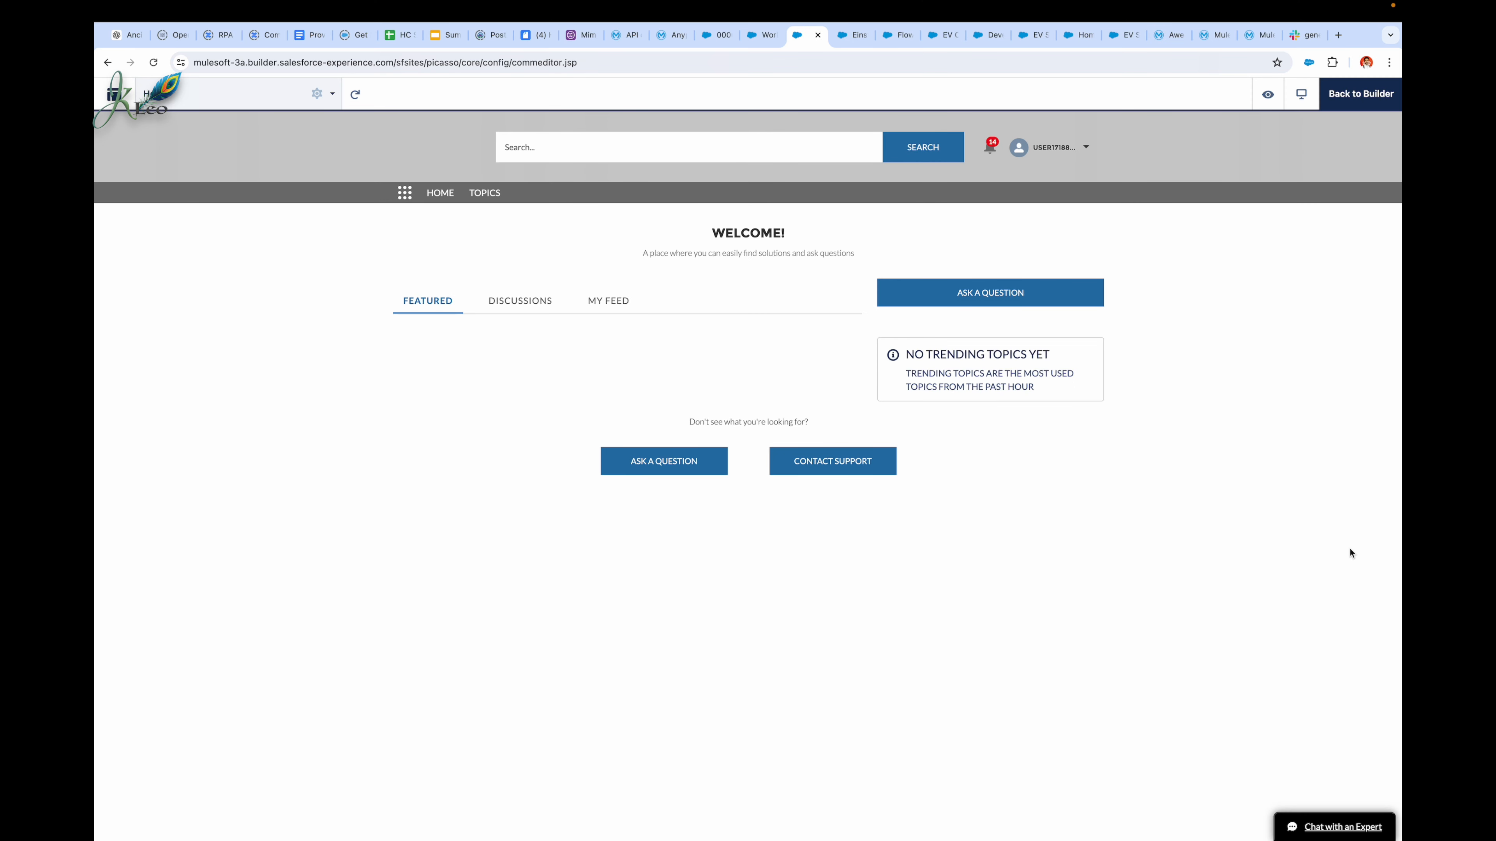
left_click(1350, 96)
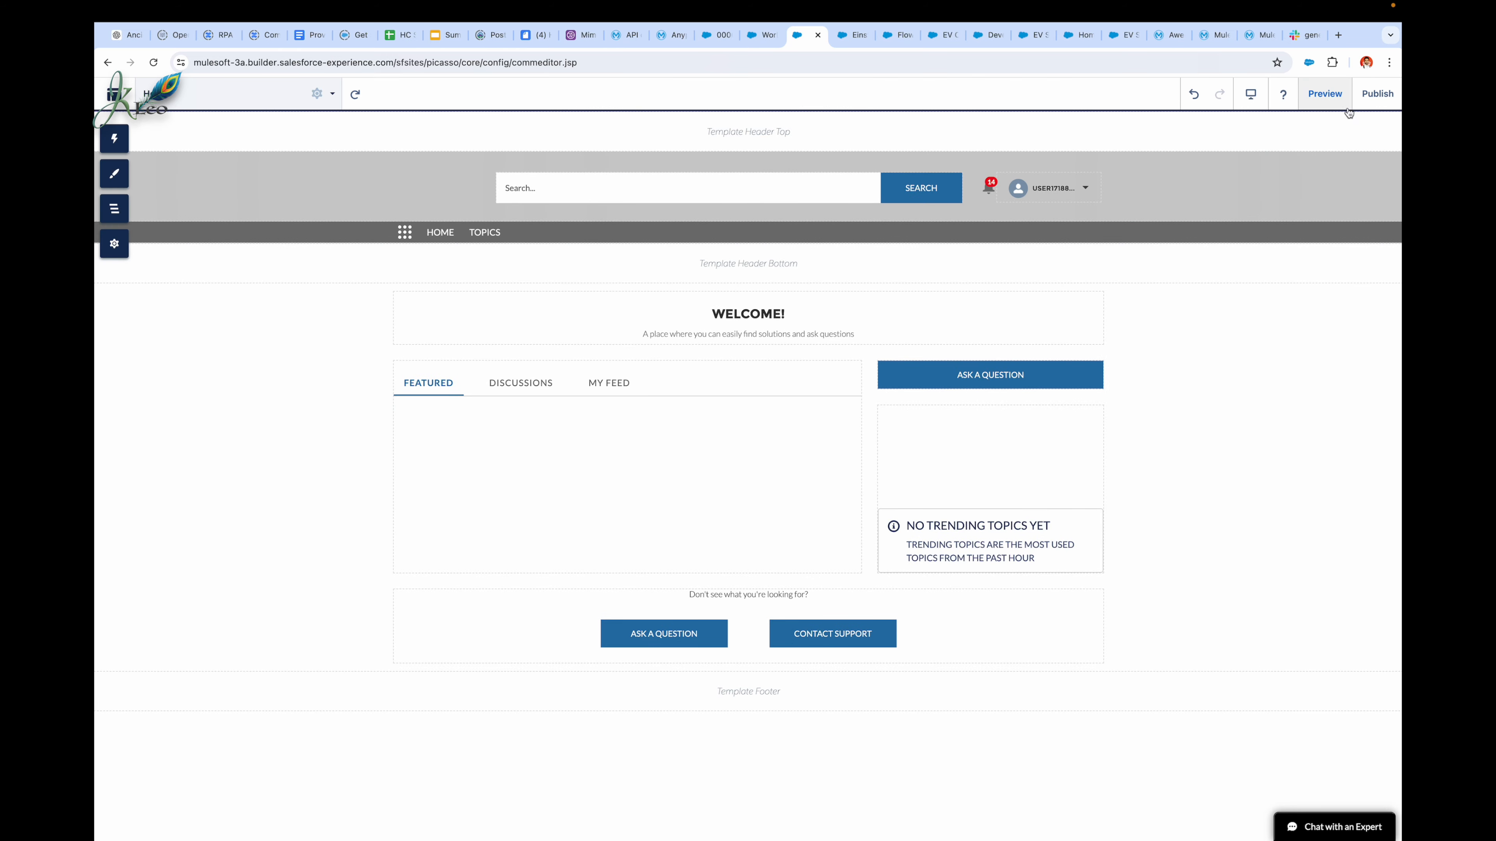
Step: Copy the site address mulesoft-3a.my.site.com/s, publish the site and dismiss the publishing notice
left_click(1372, 106)
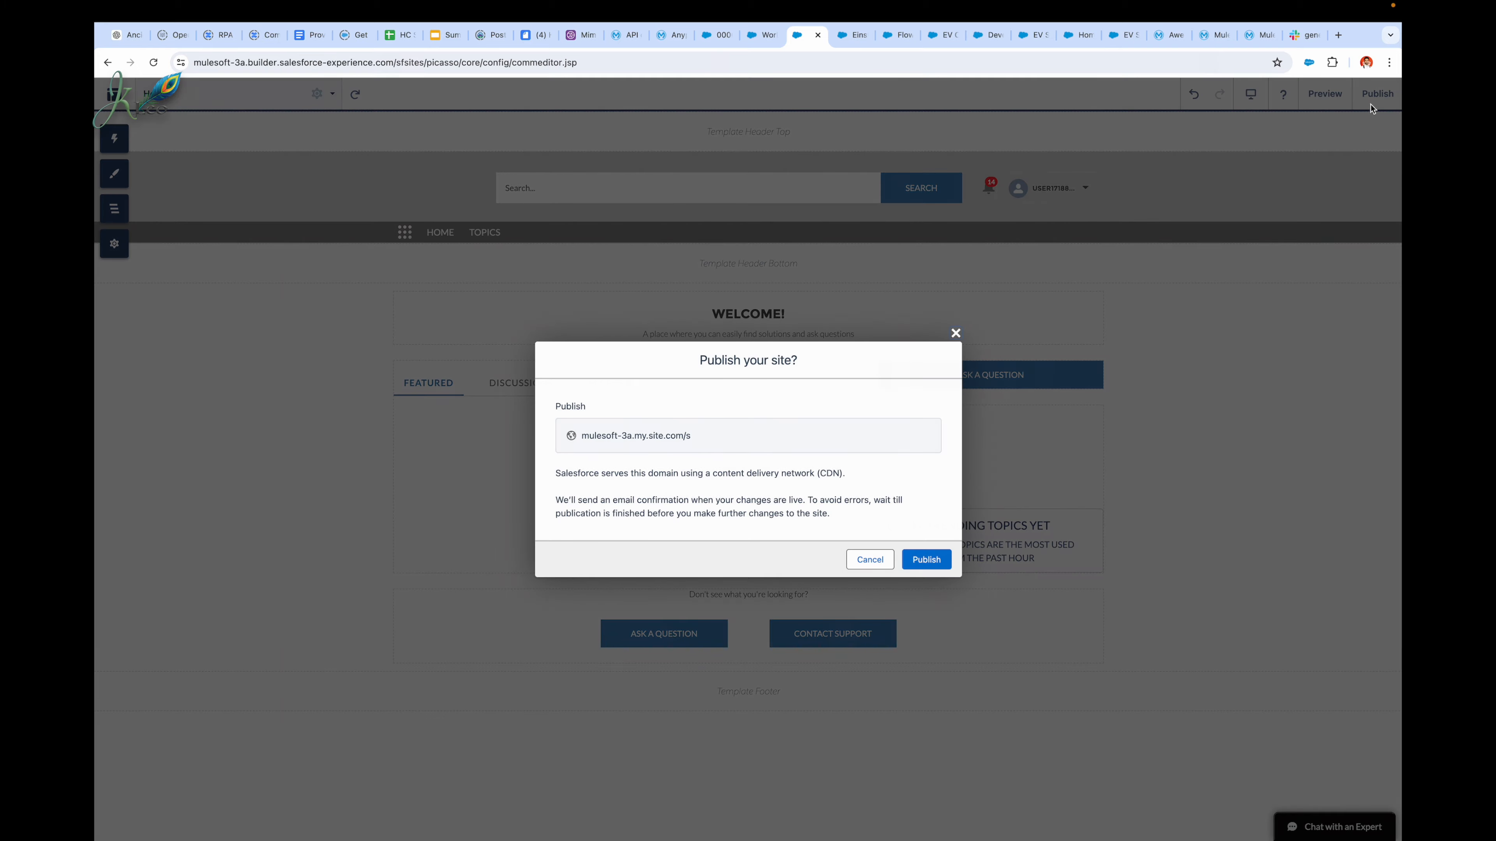
triple_click(769, 443)
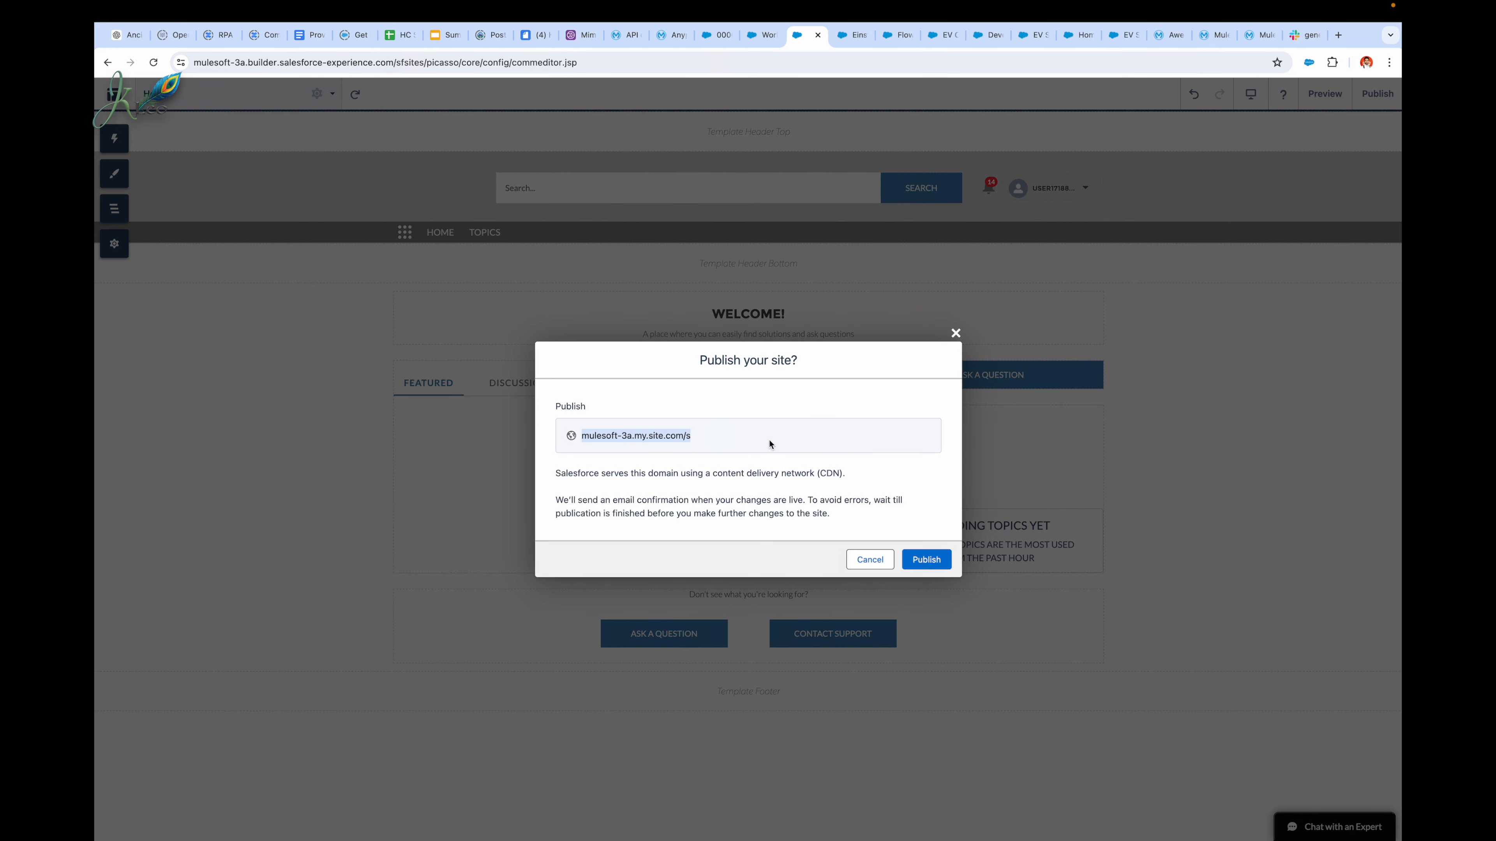
left_click(920, 558)
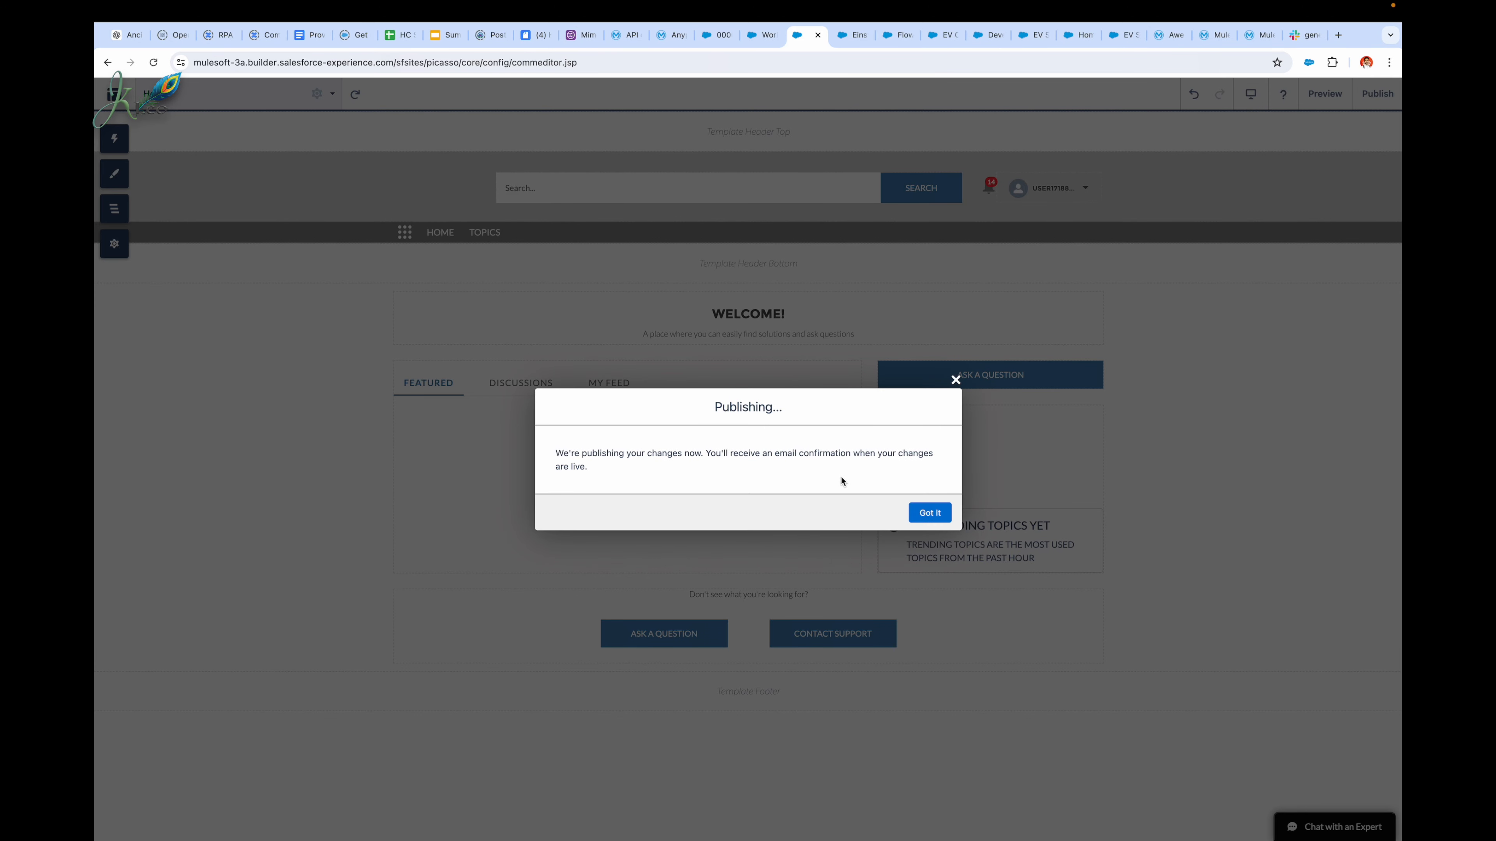
left_click(932, 510)
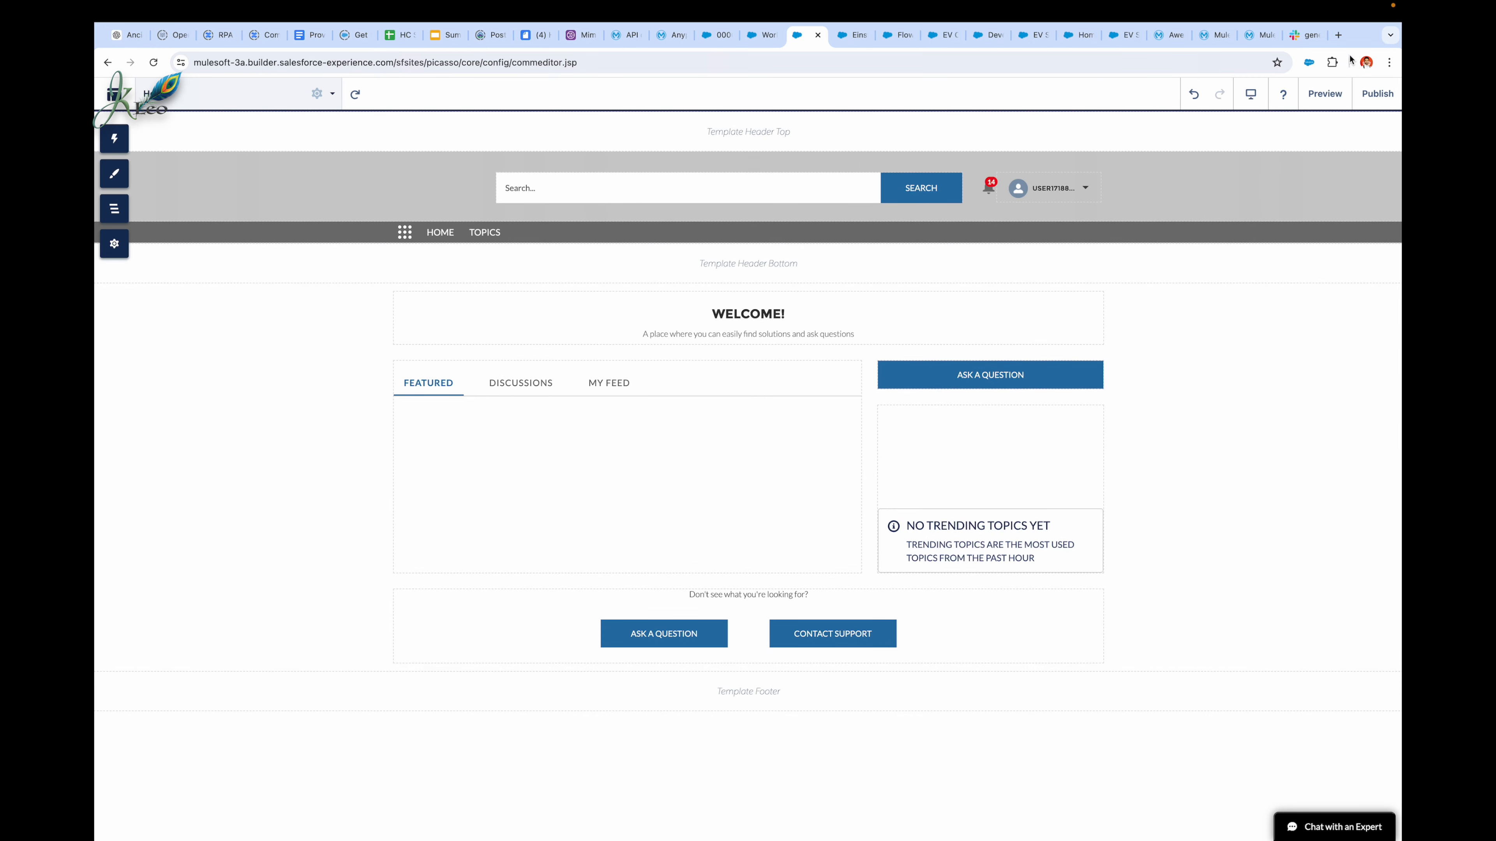
Step: Open the published site mulesoft-3a.my.site.com/s in a new browser tab
left_click(1339, 36)
type("mulesoft-3a.my.site.com/s")
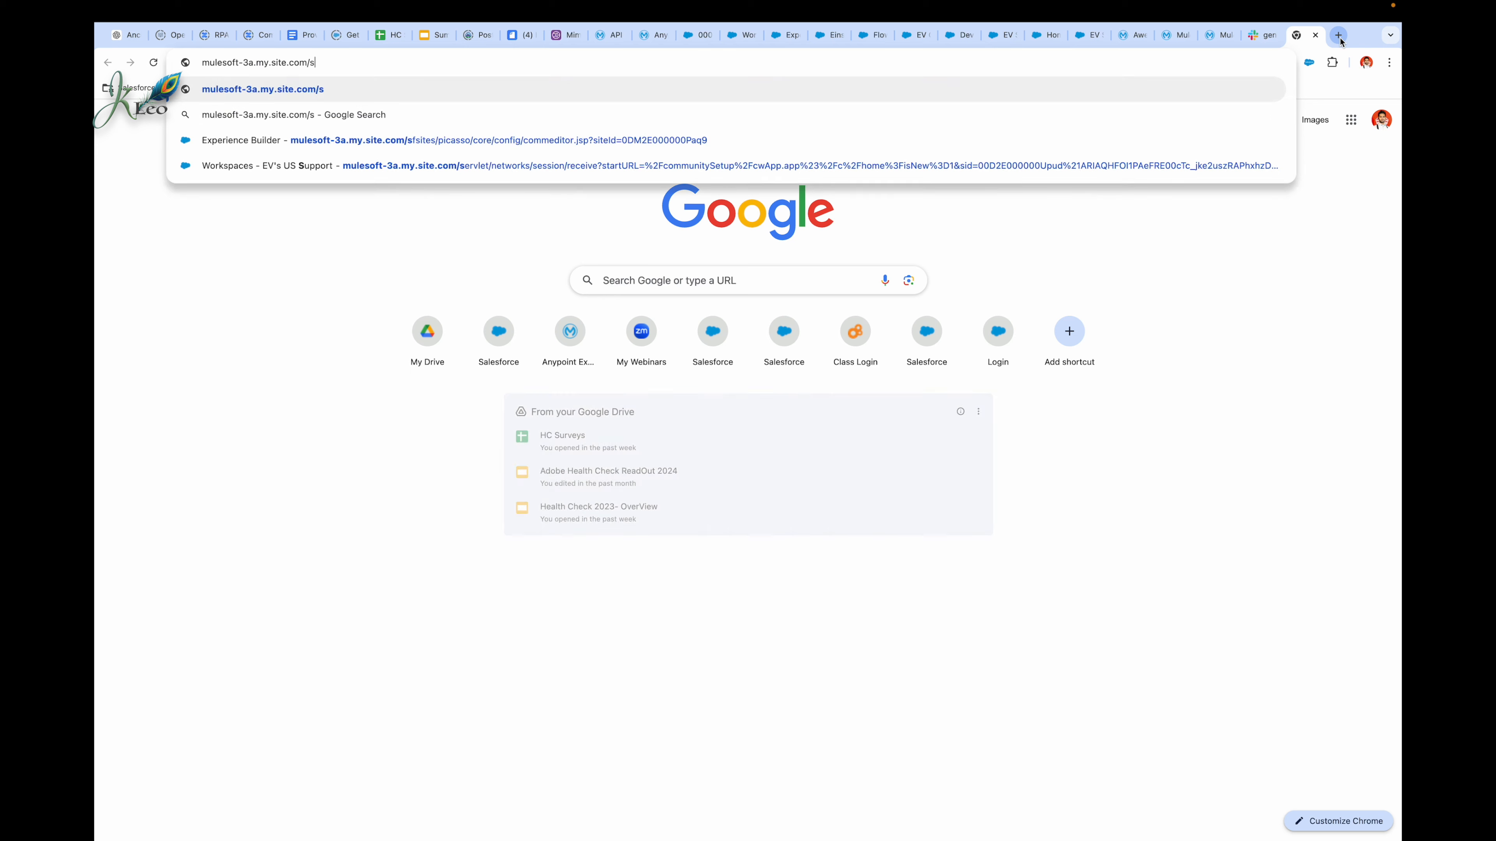
key("Return")
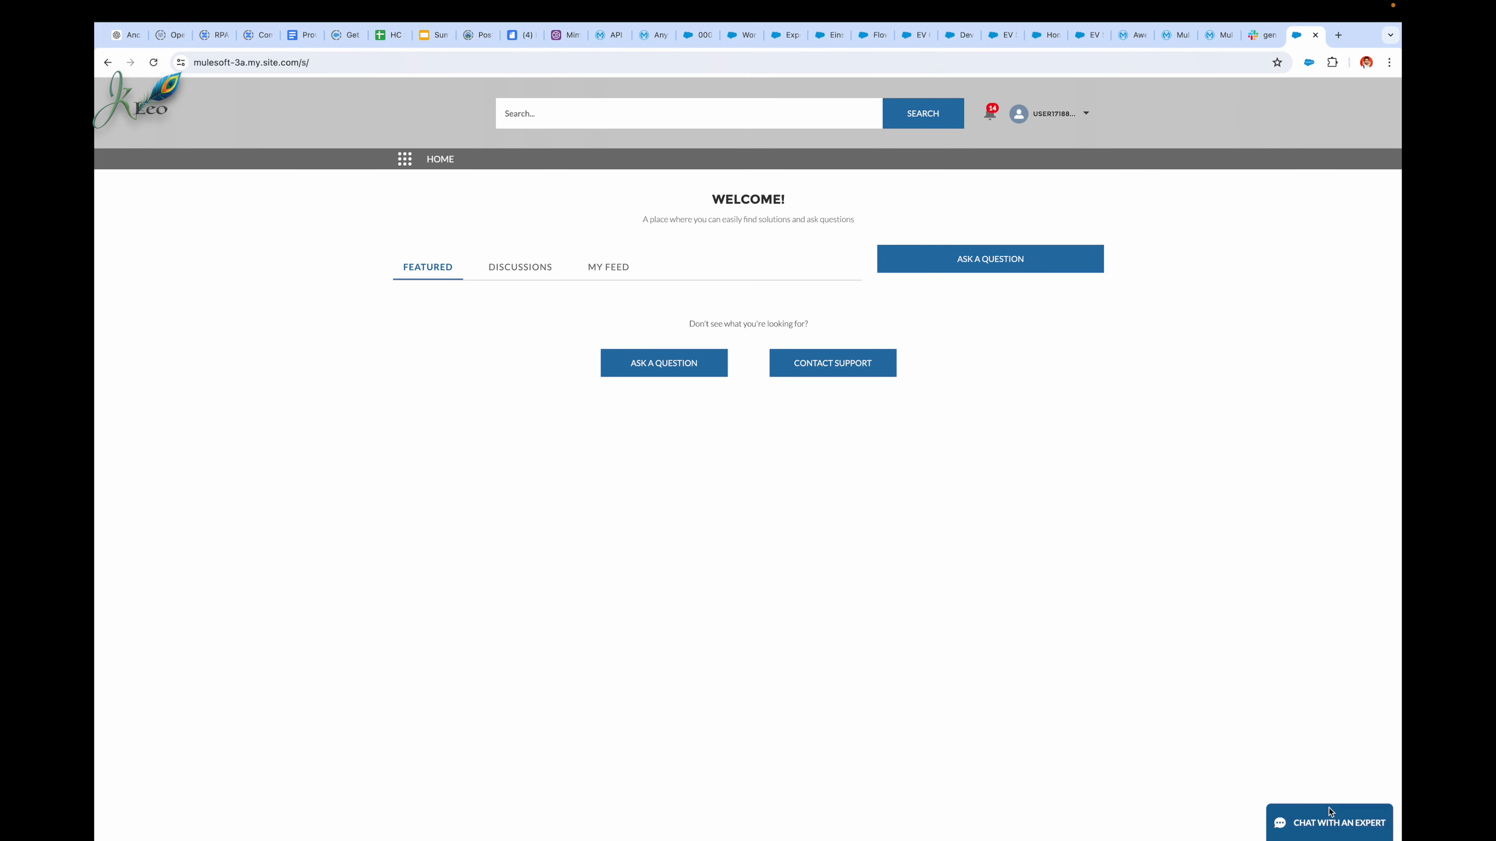
Step: Start a chat with the prefilled contact details, choose Respond to Promotional Offers and send the message "hi"
left_click(1328, 828)
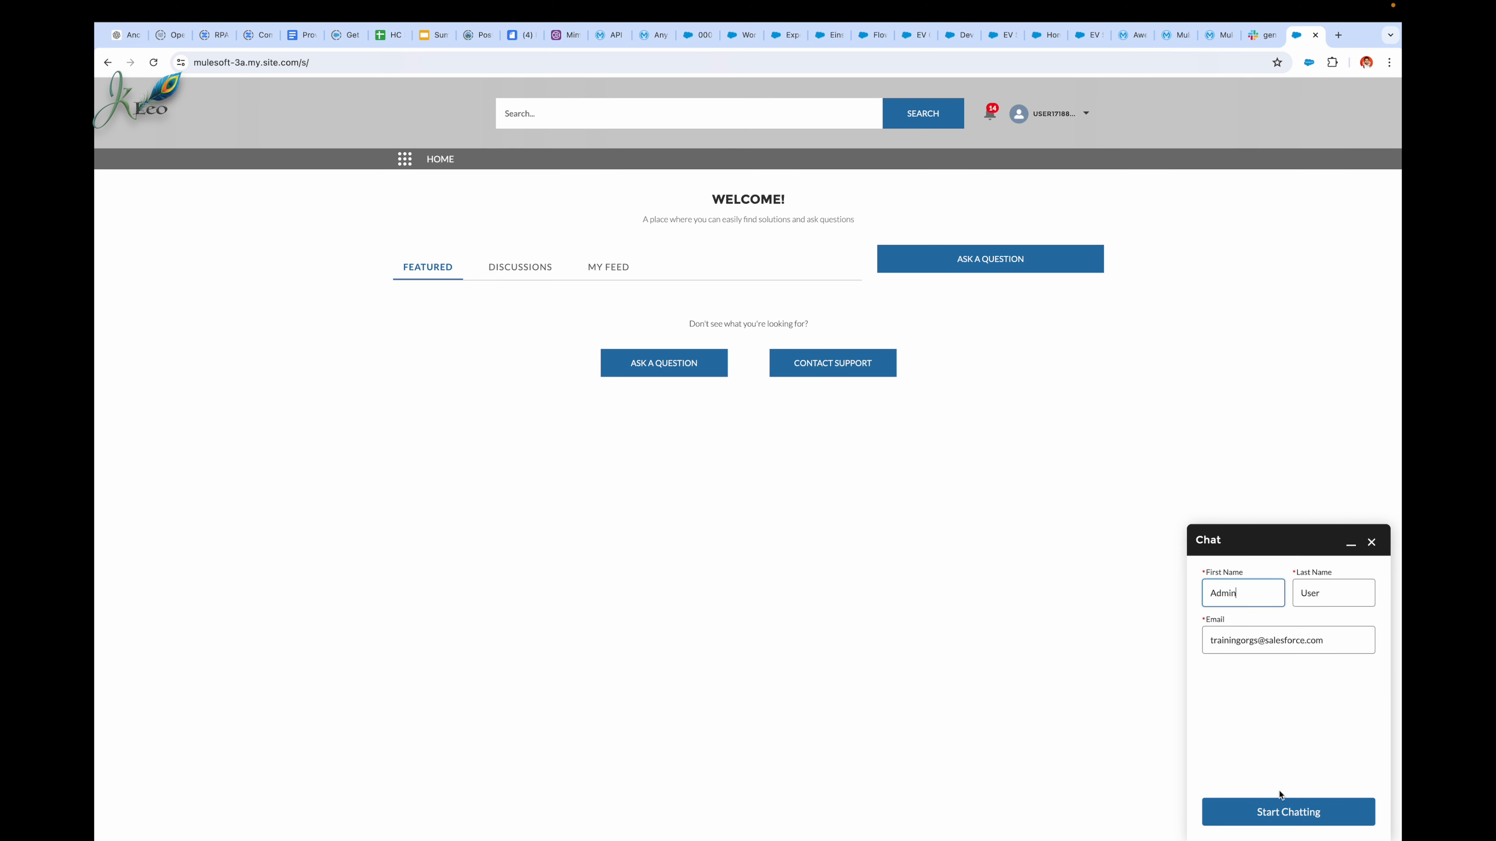
left_click(1273, 820)
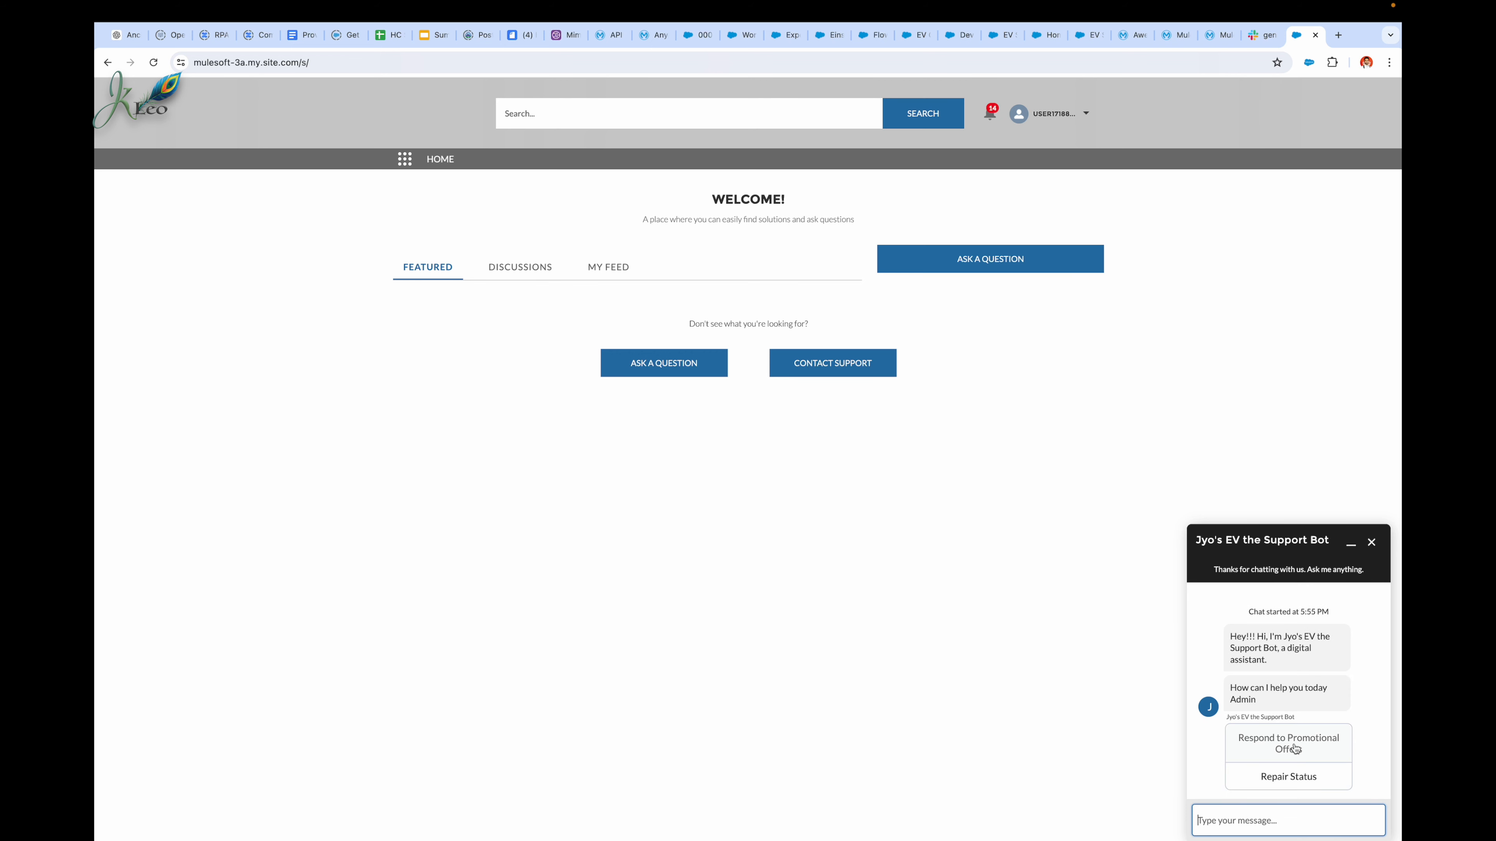
left_click(1318, 749)
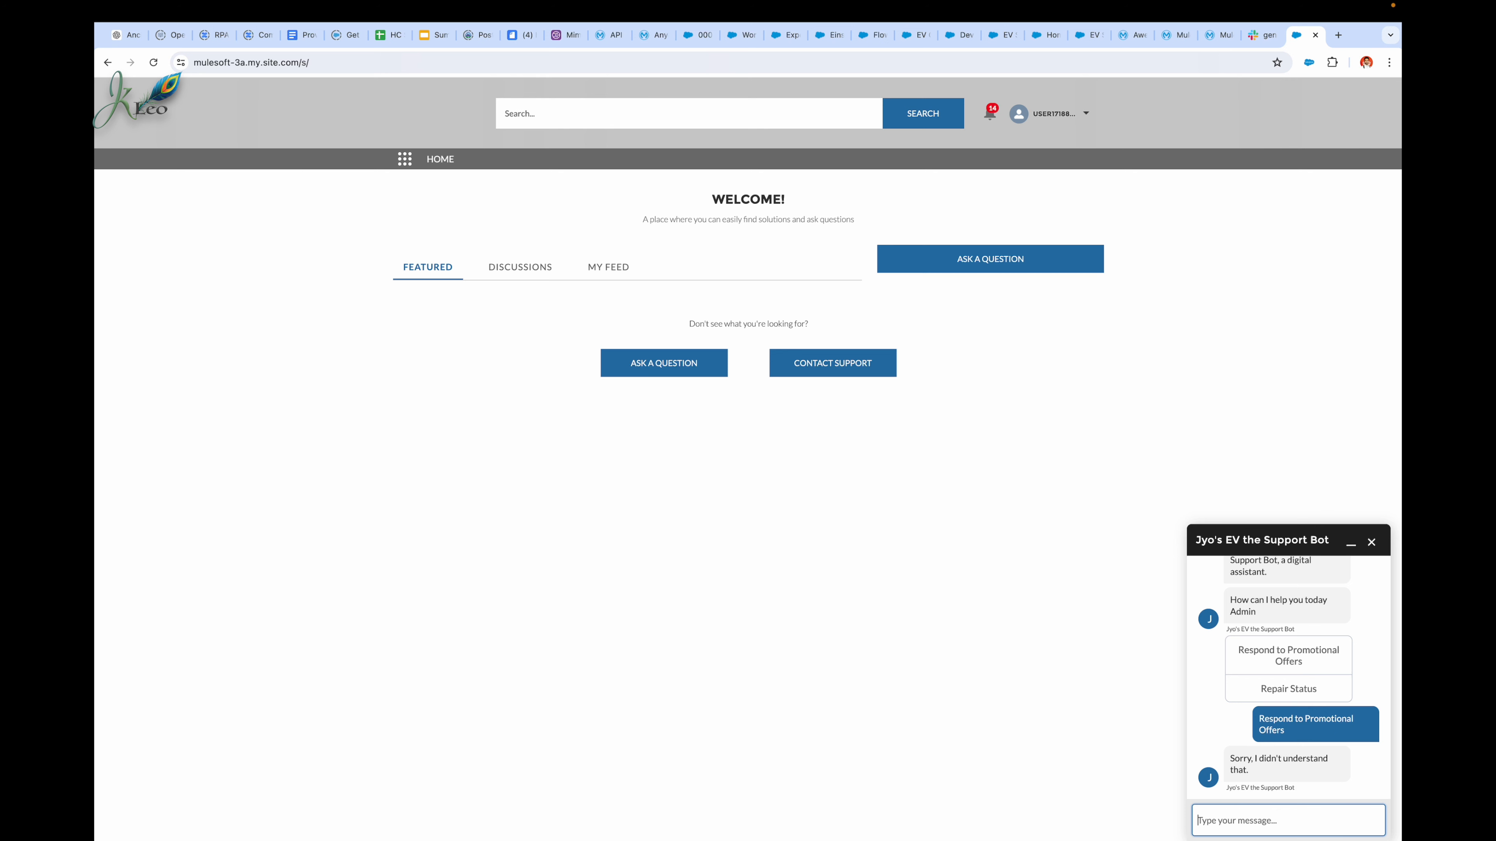
type("hi")
key("Return")
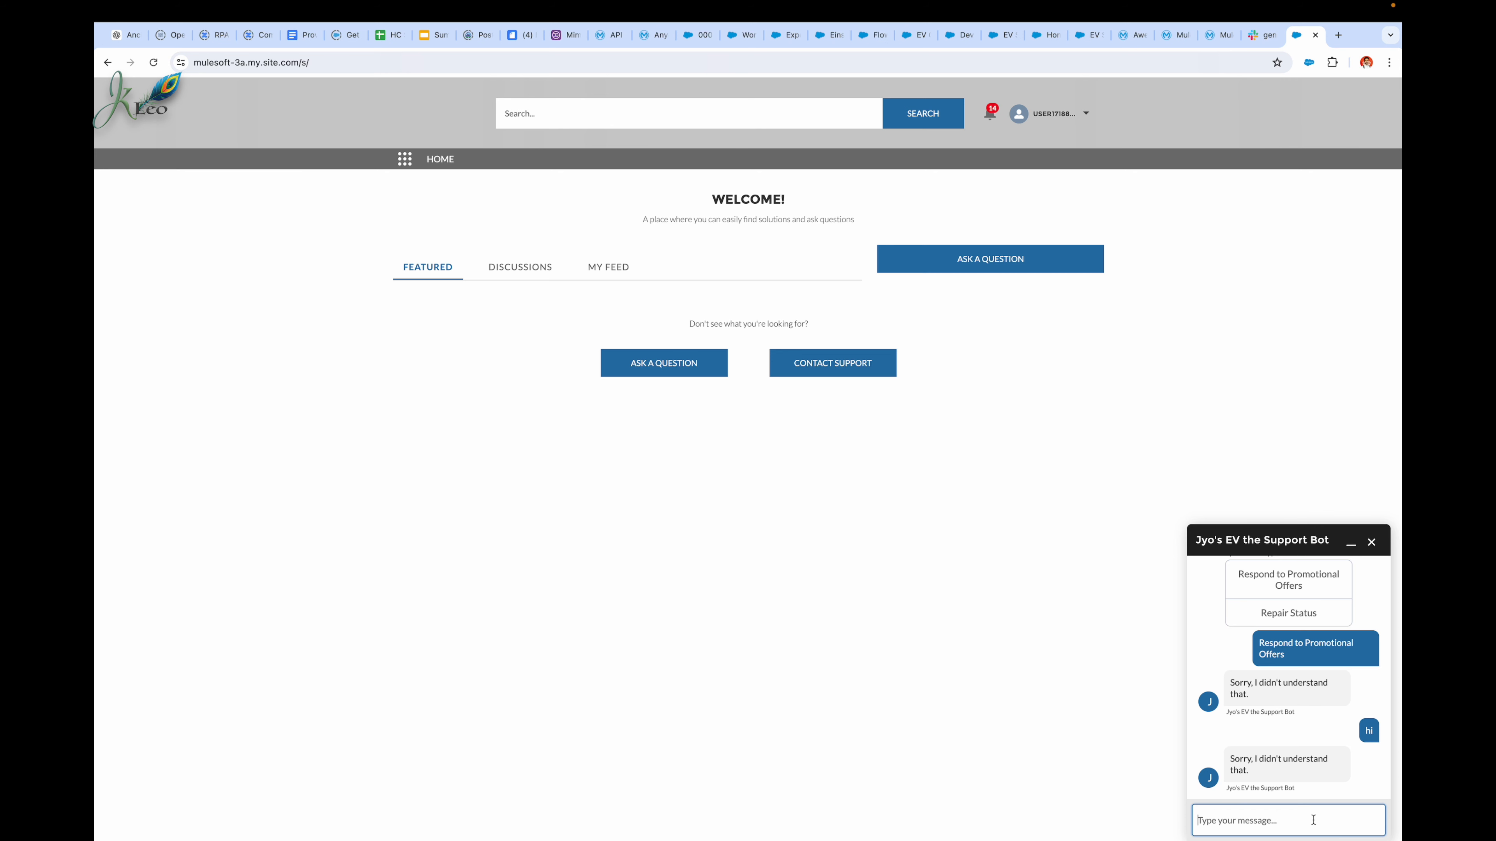
Step: End and close the current chat, and reopen the chat's contact form
left_click(1371, 542)
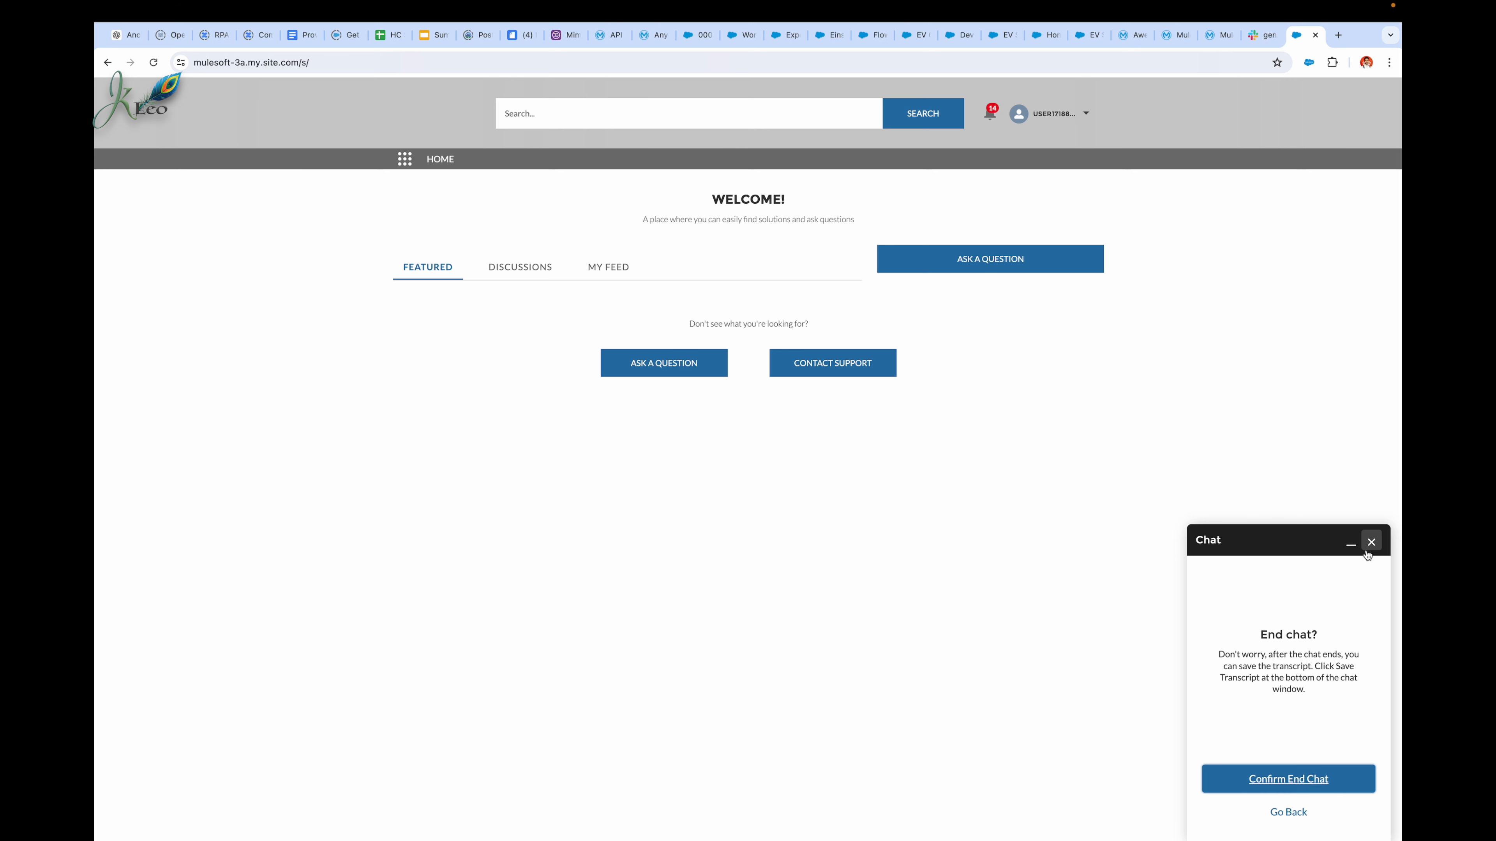
left_click(1288, 779)
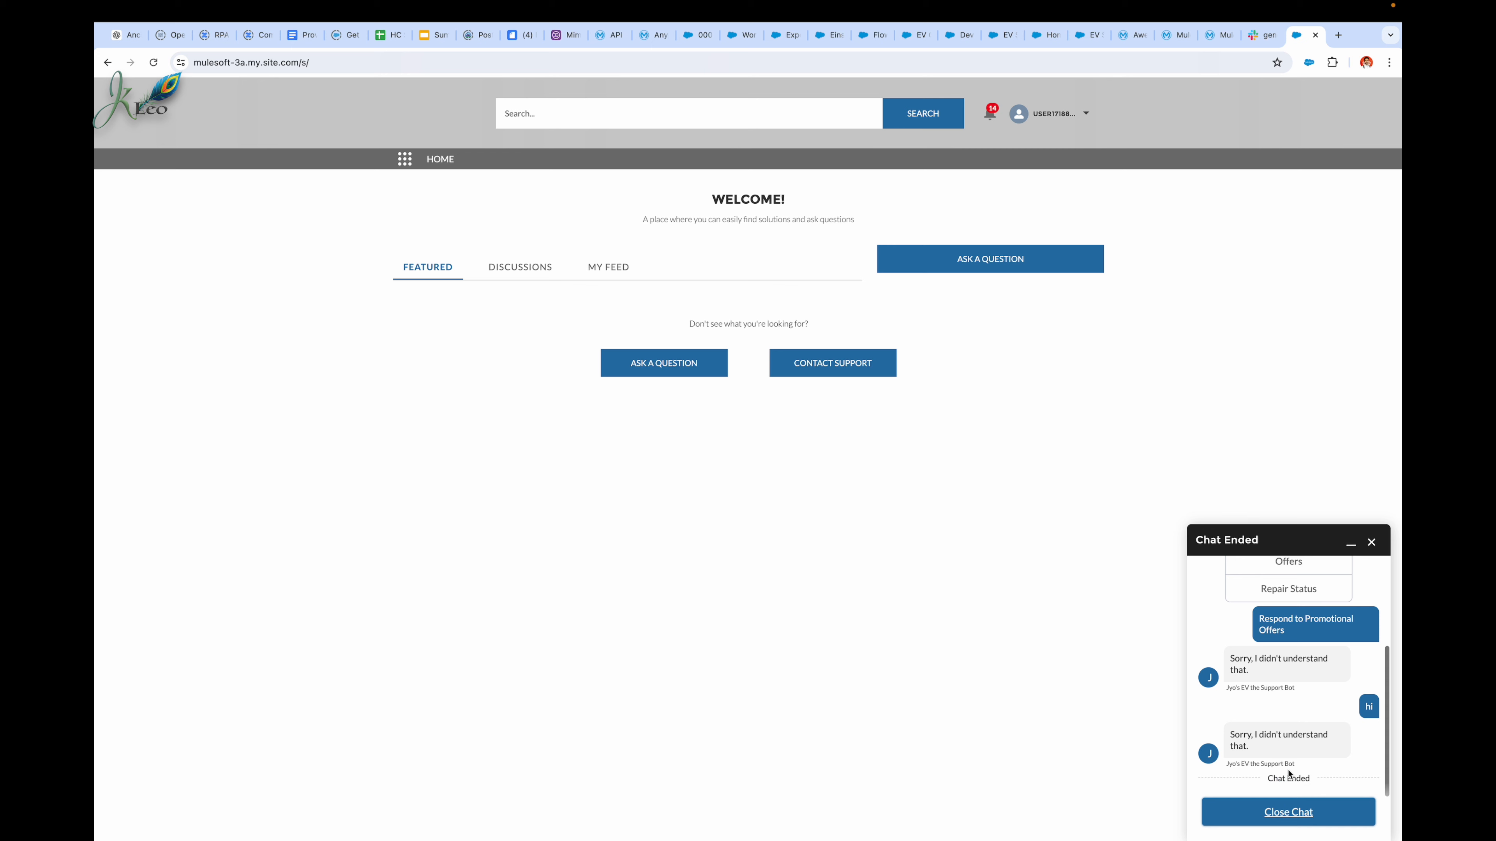
left_click(1284, 828)
left_click(1291, 816)
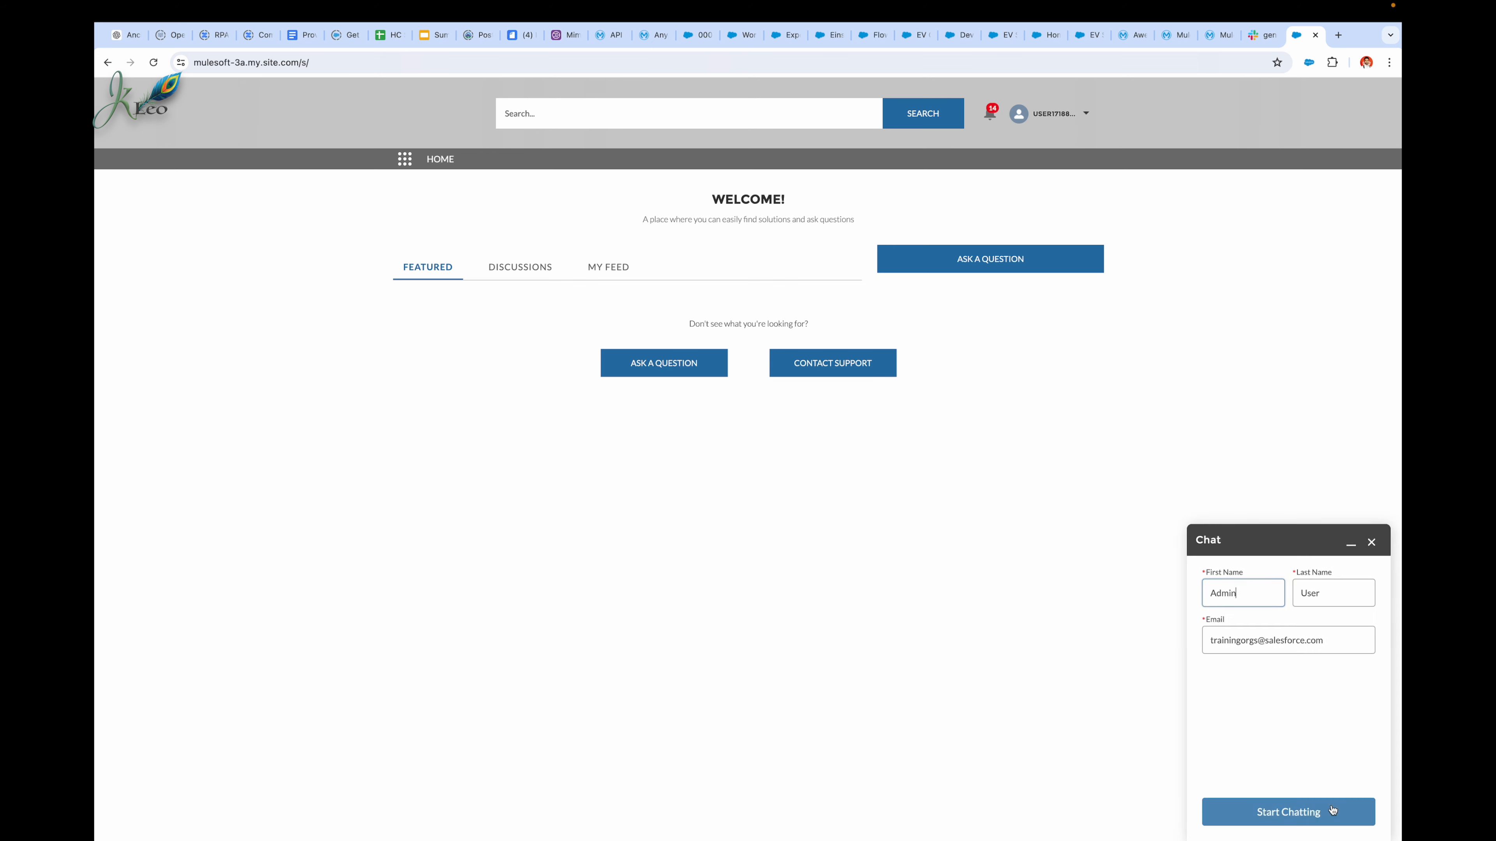
Step: Replace the chat form's first name, last name and e-mail with the saved test customer's details
double_click(1231, 593)
type("t")
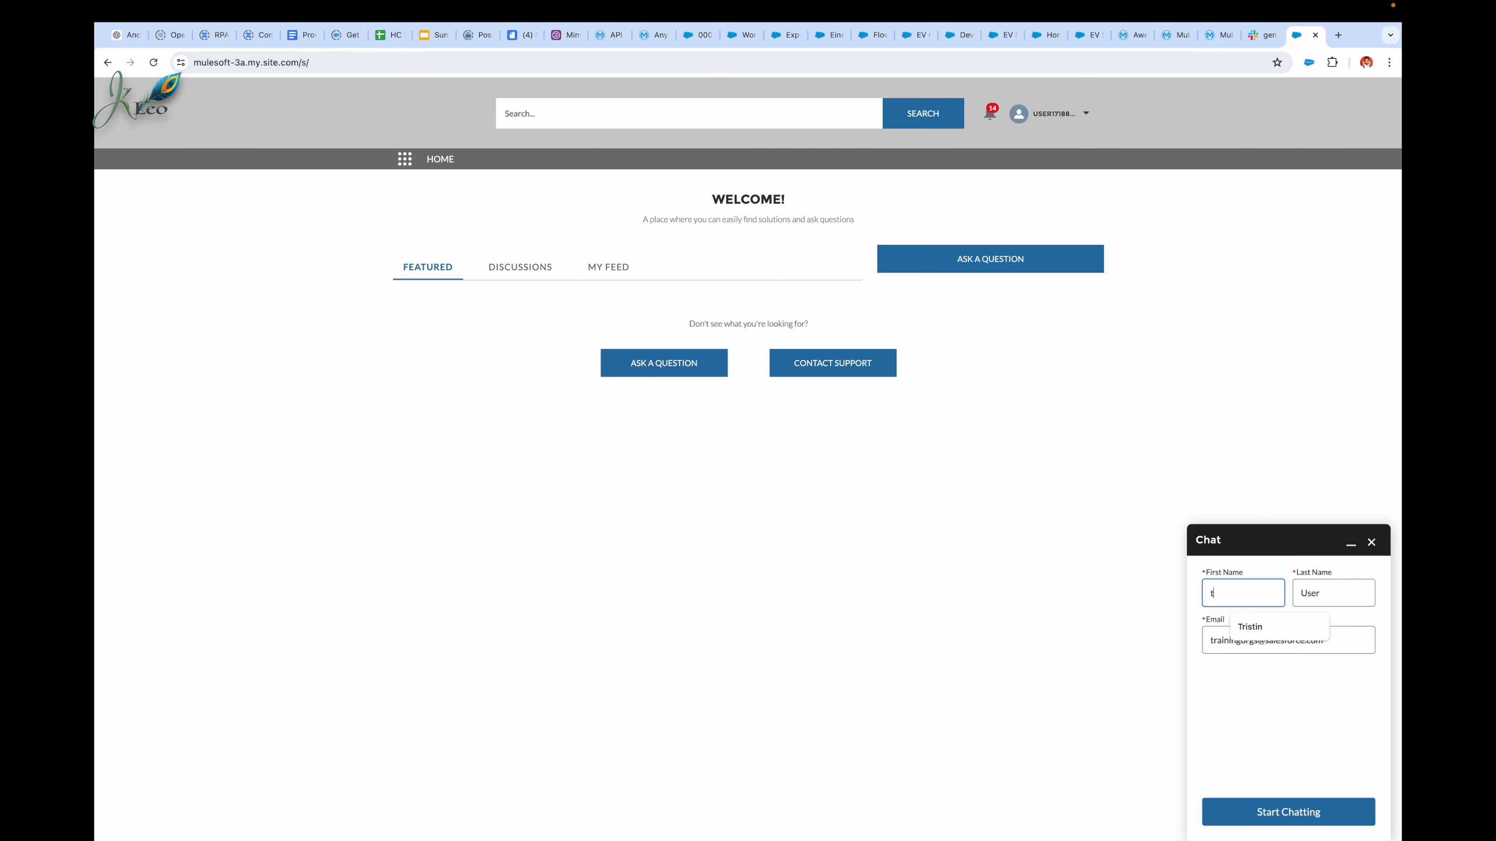
left_click(1250, 627)
double_click(1307, 594)
type("c")
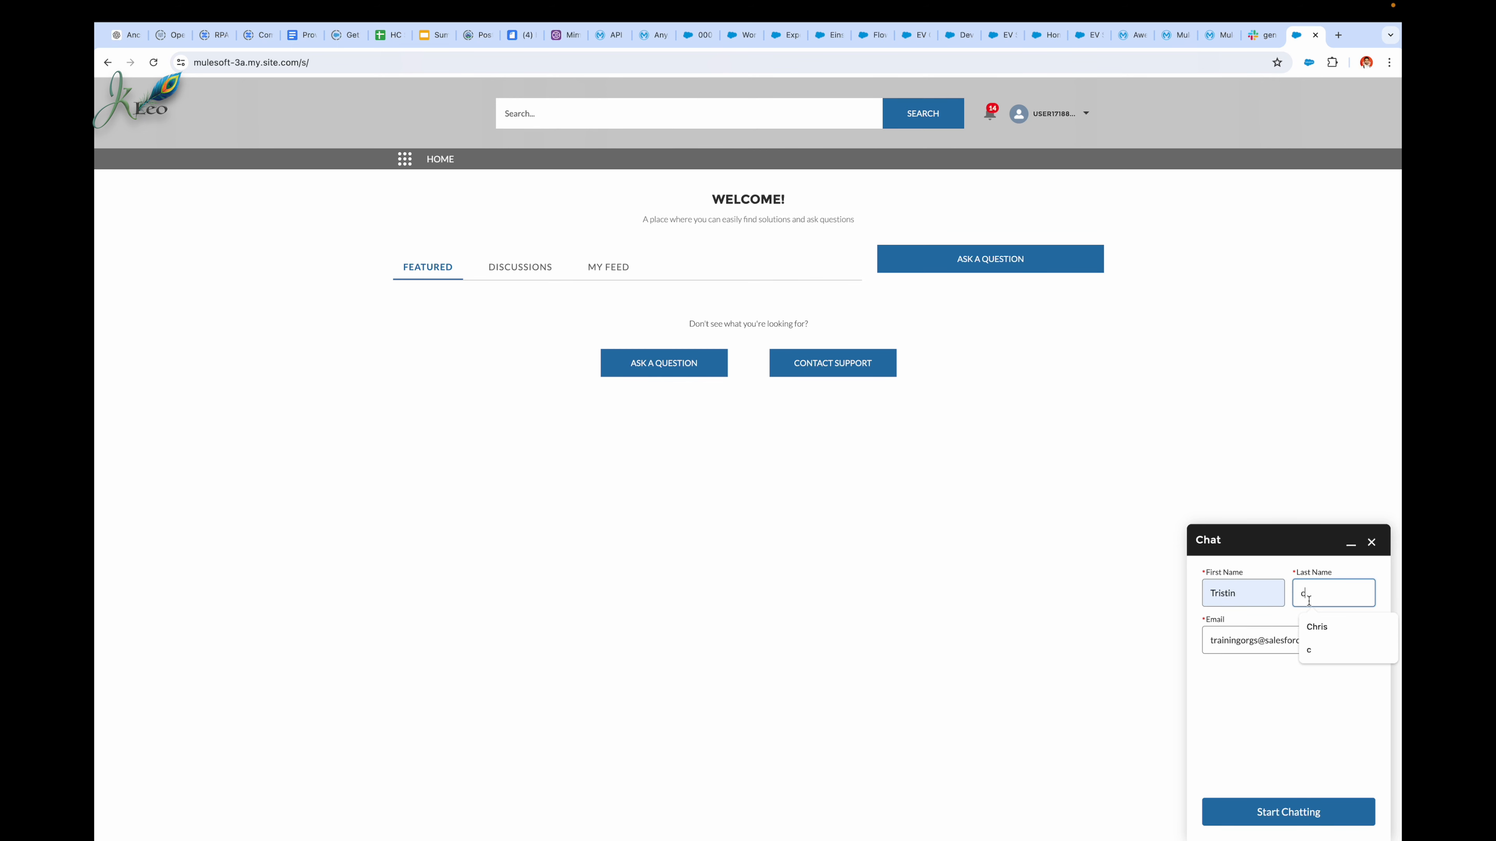
left_click(1317, 626)
triple_click(1290, 640)
type("m")
left_click(1307, 719)
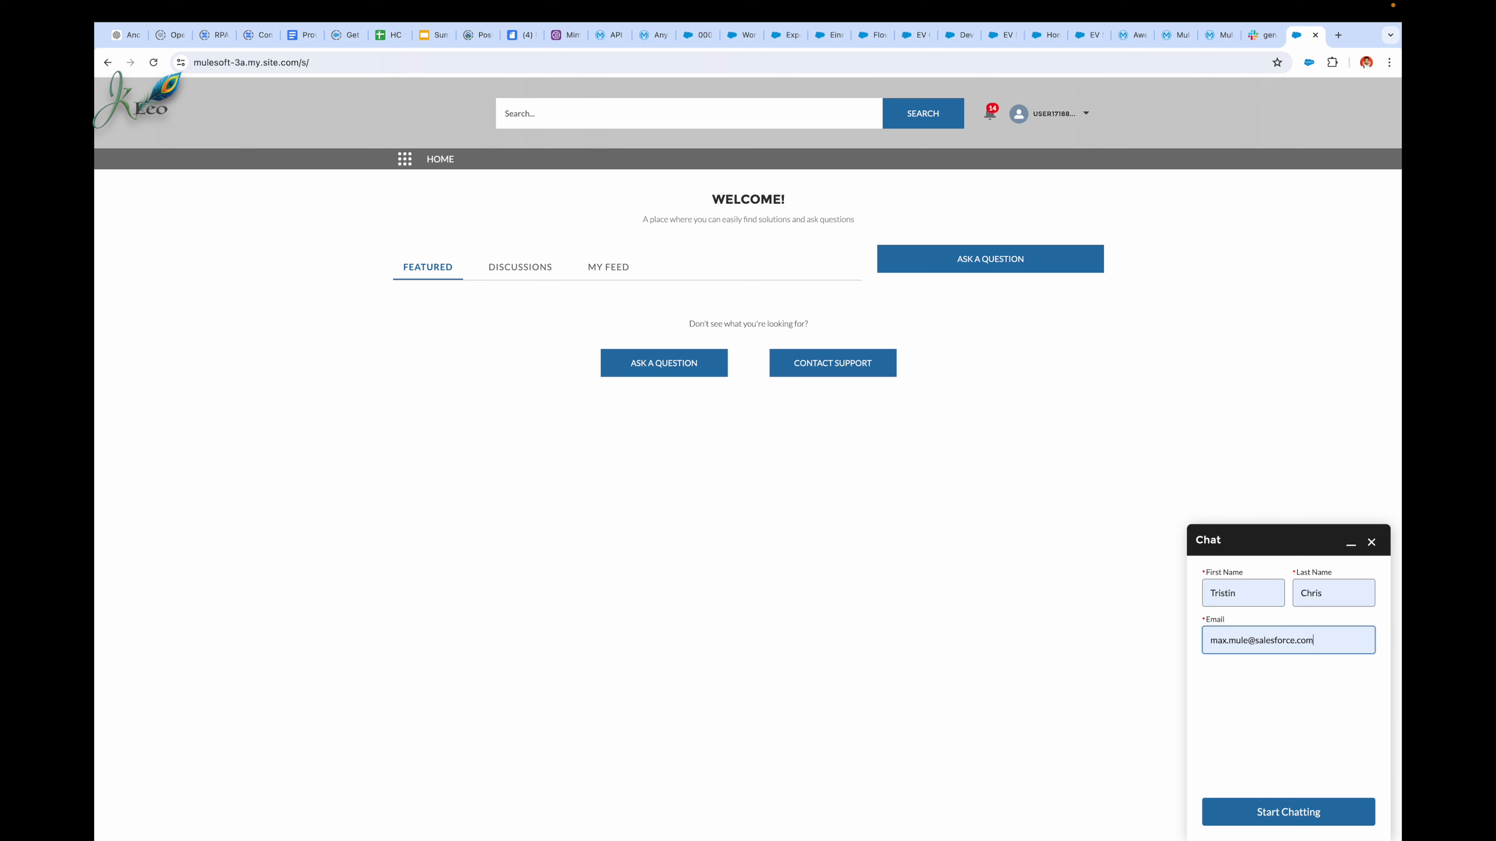
Step: Start chatting with the support bot as this customer and choose Respond to Promotional Offers
left_click(1295, 807)
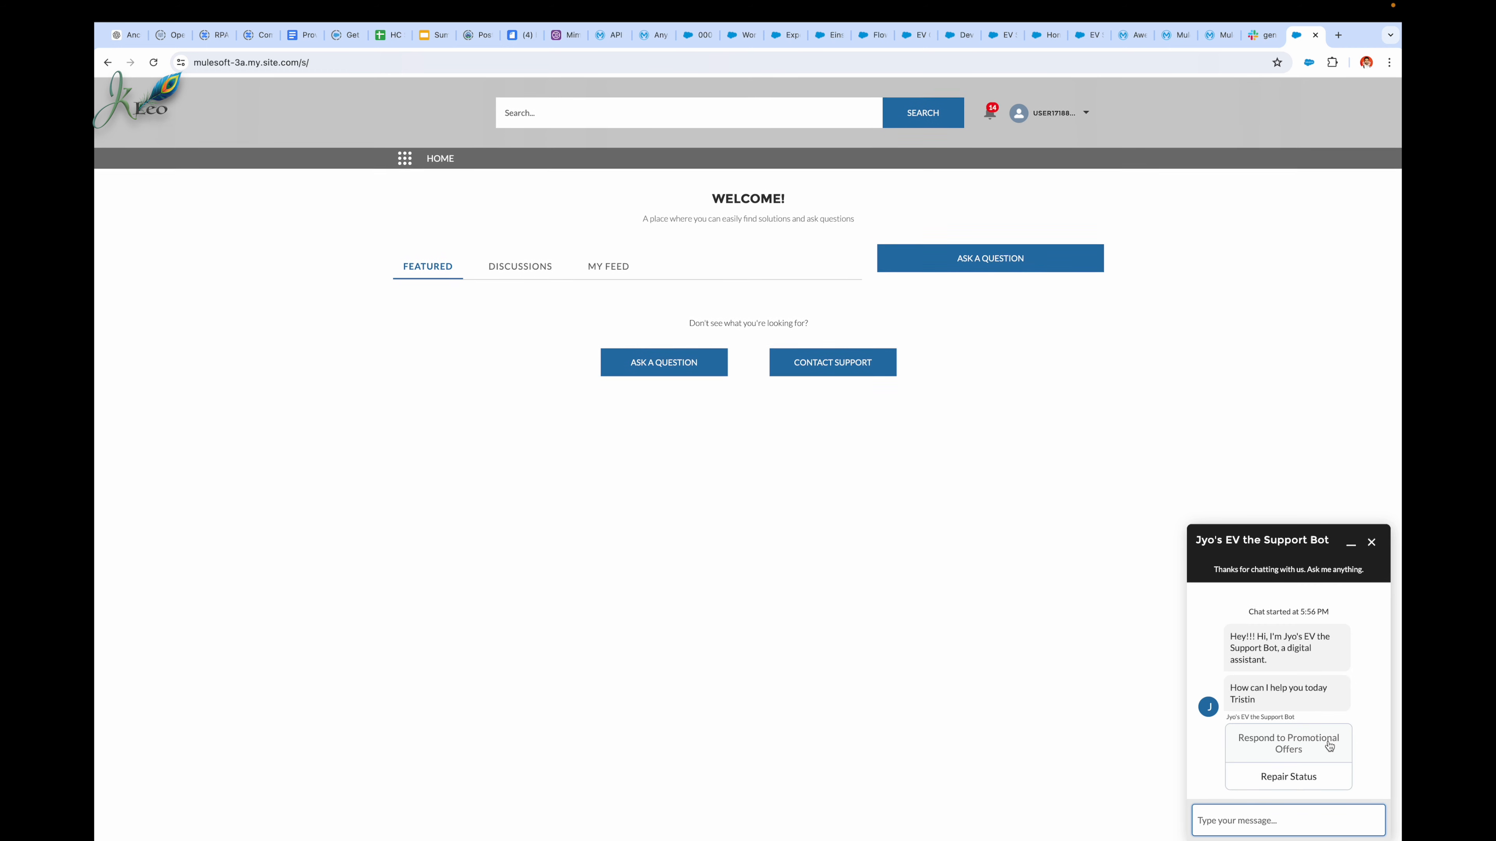
left_click(1312, 744)
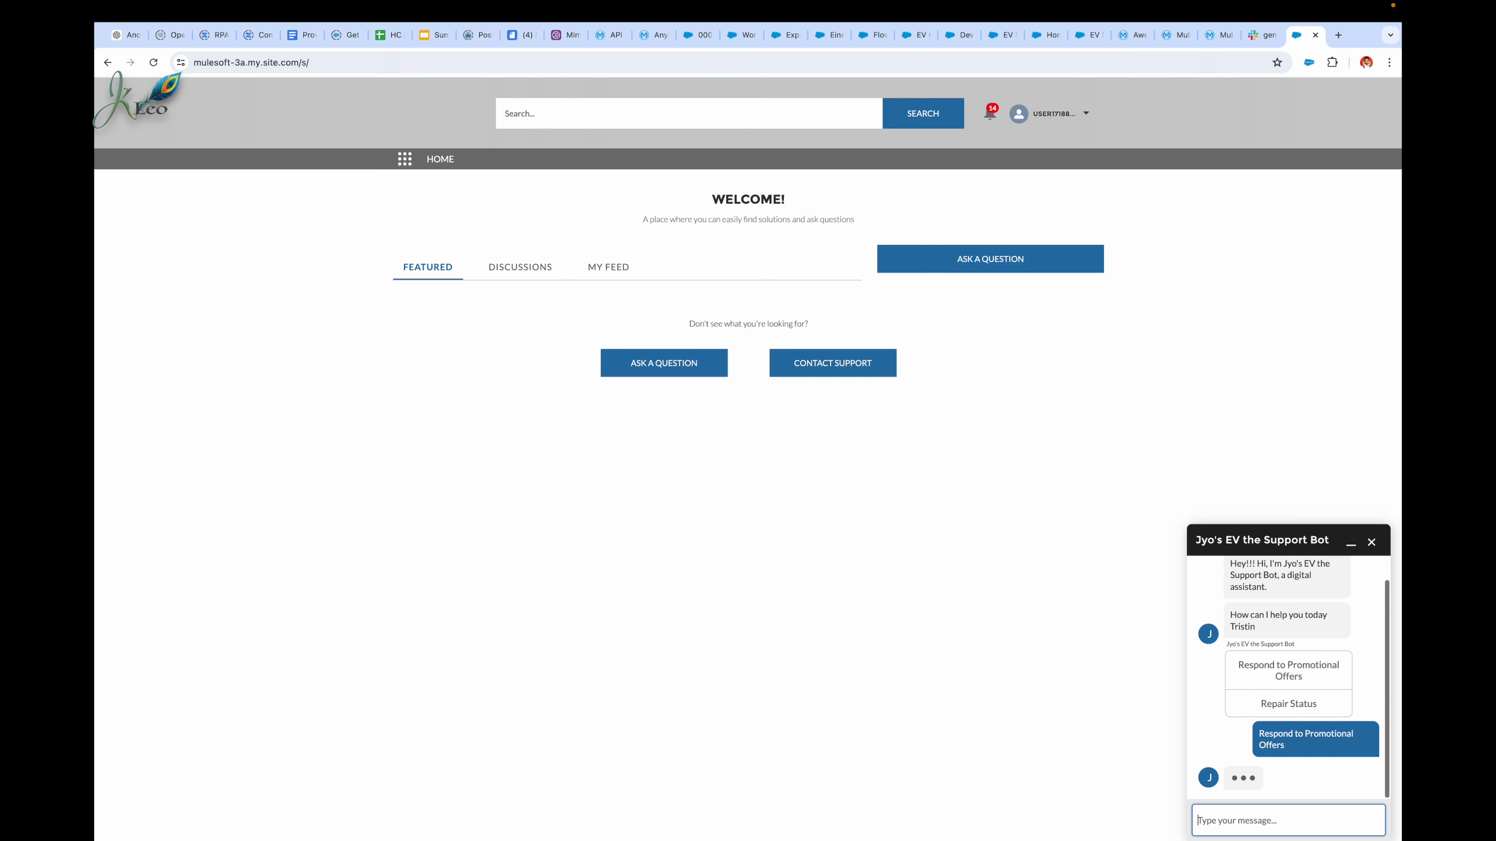
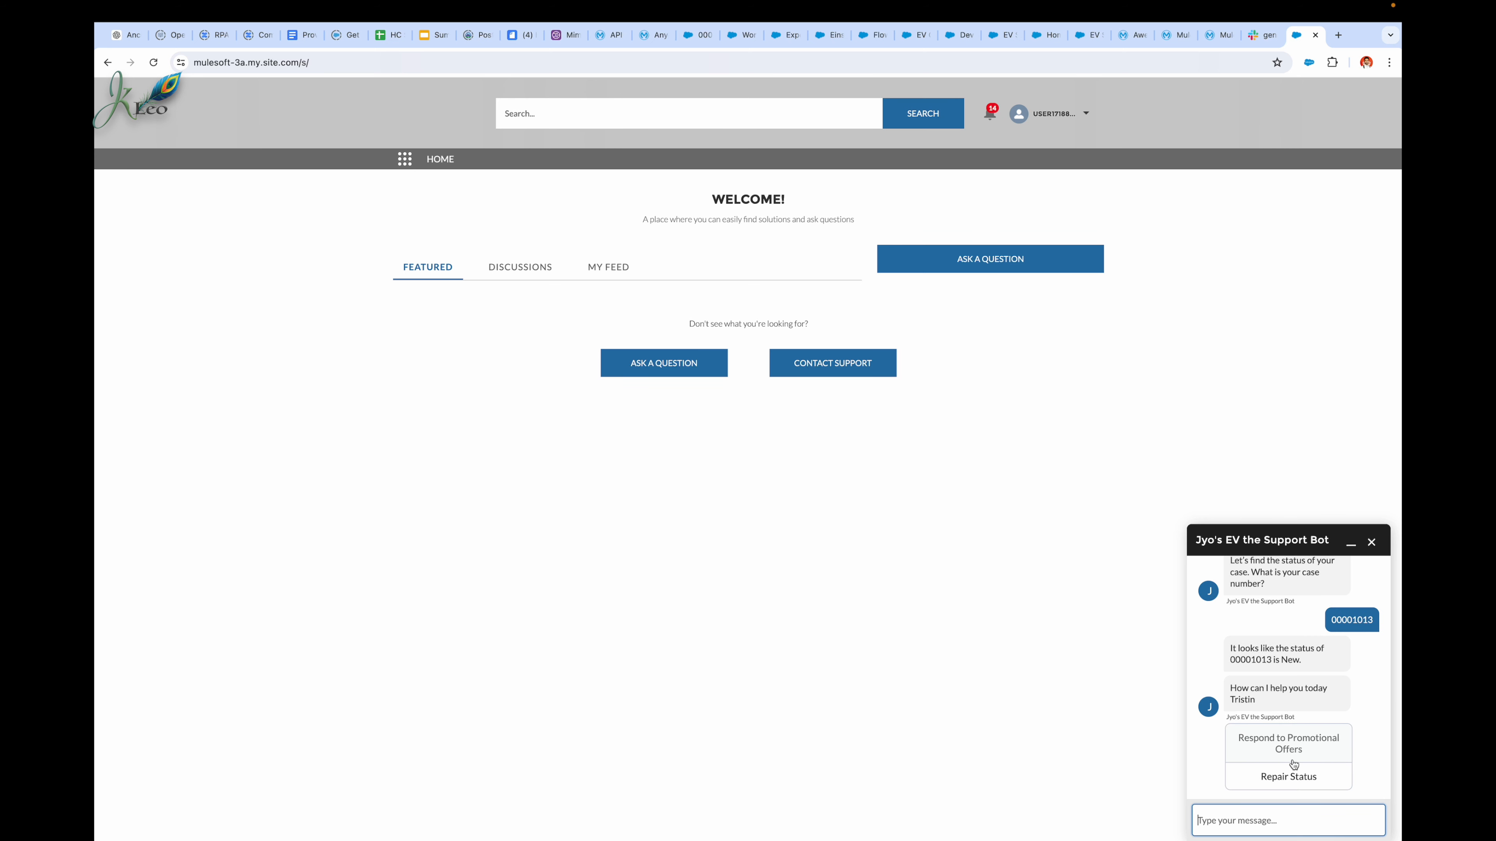
Step: Switch to the EVs R Us case records and open the newest EV1 Sedan battery replacement case from the recently viewed cases
left_click(748, 37)
left_click(701, 36)
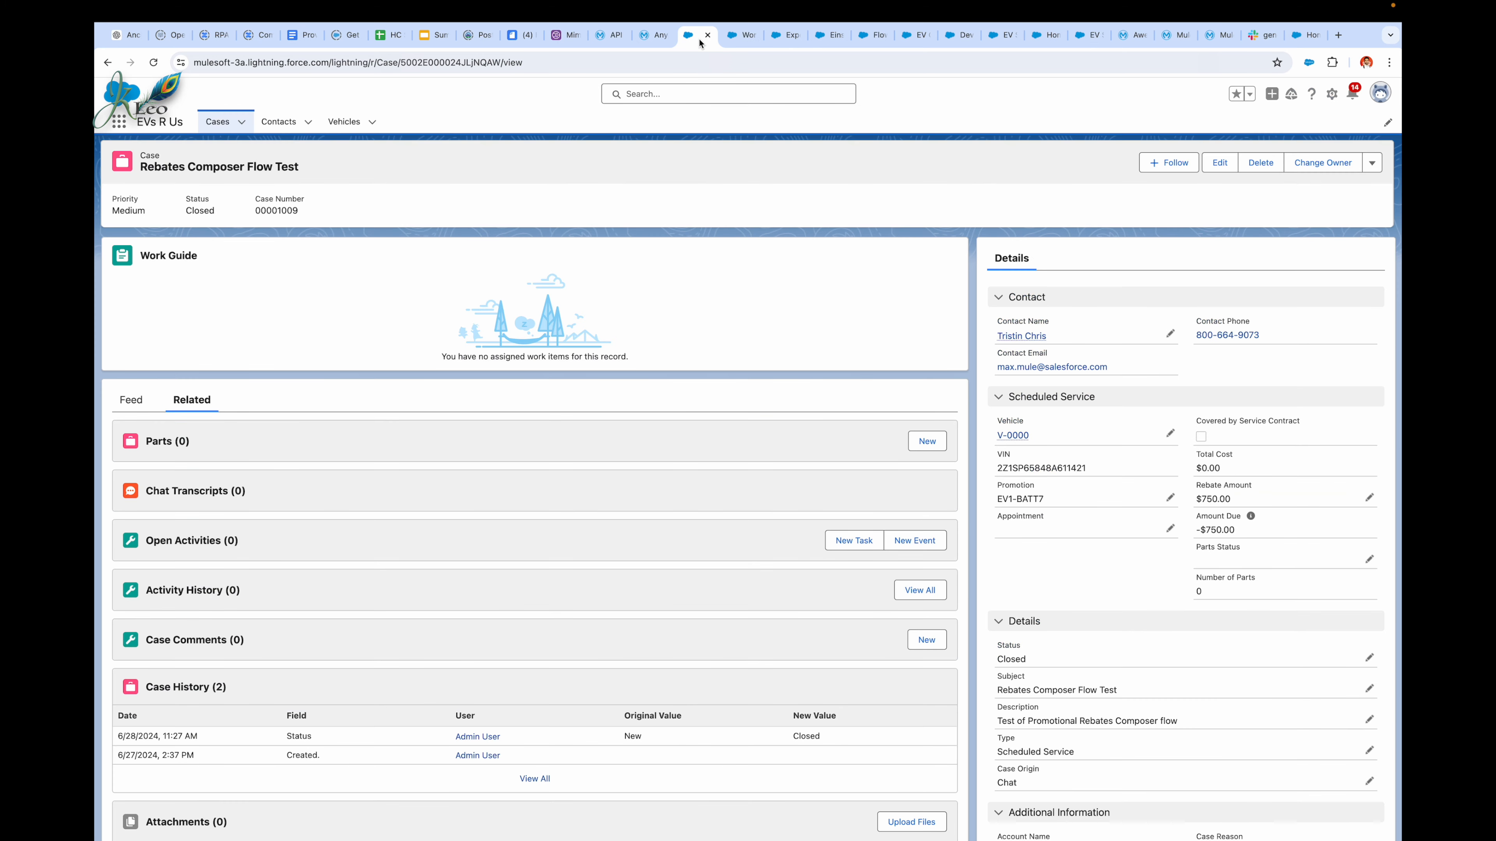
left_click(219, 121)
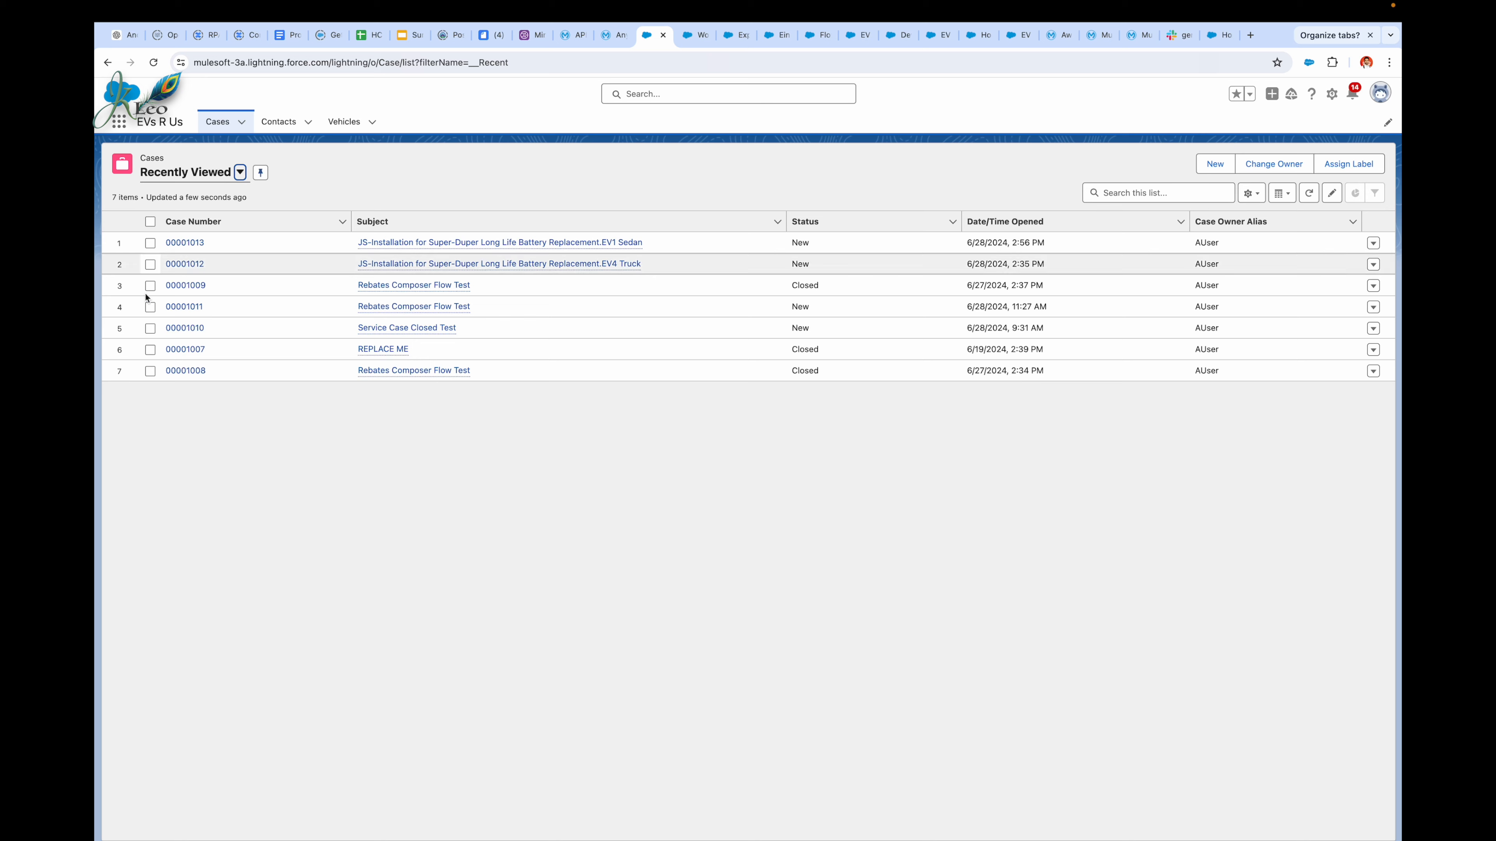
left_click(196, 242)
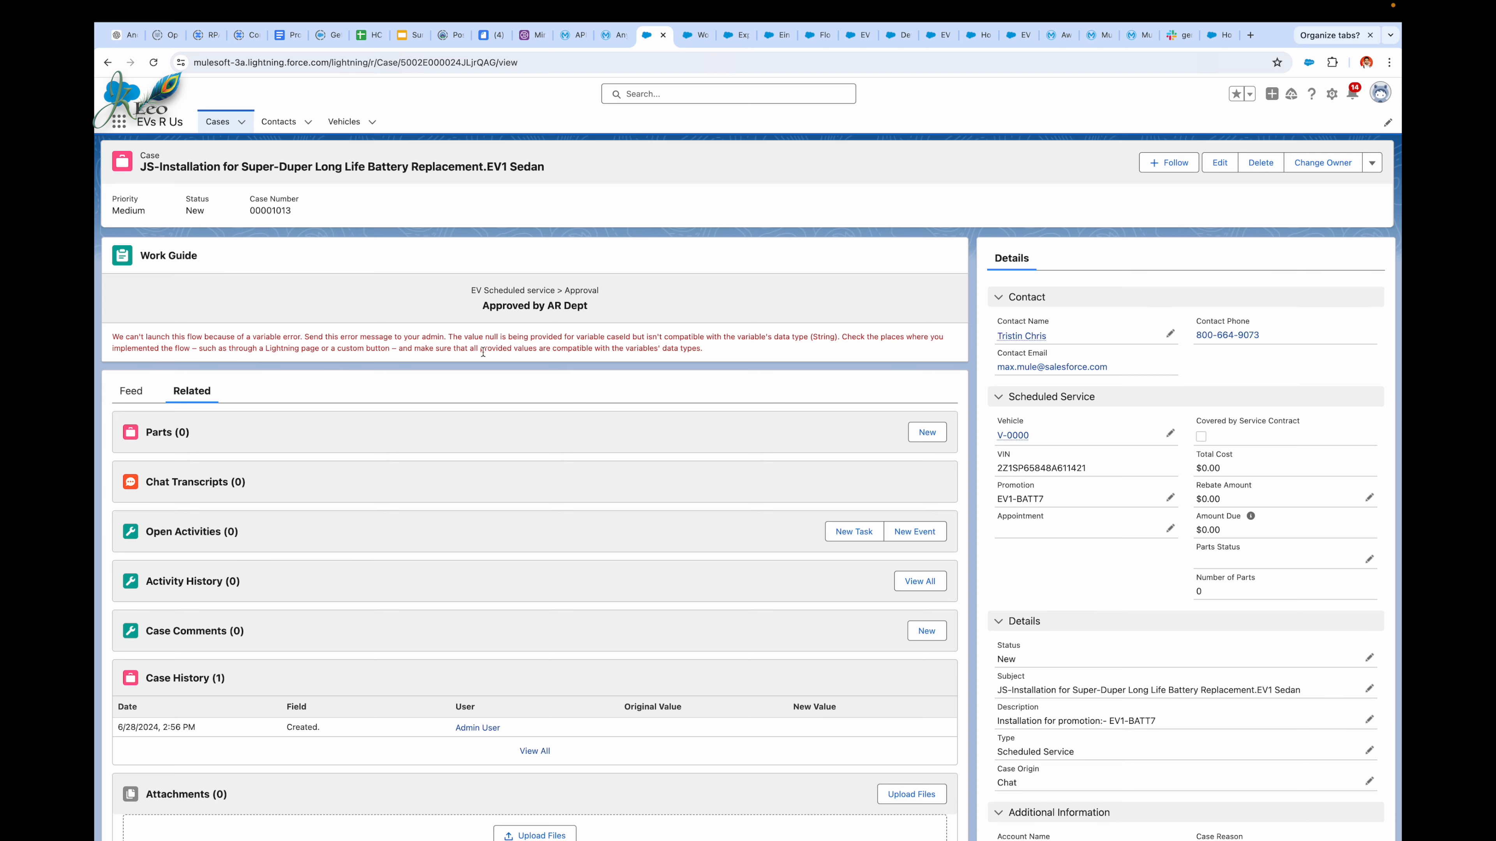
Step: Switch to the Flows setup page and open the EV Scheduled service orchestration in Flow Builder
left_click(859, 35)
scroll(449, 695, "down", 3)
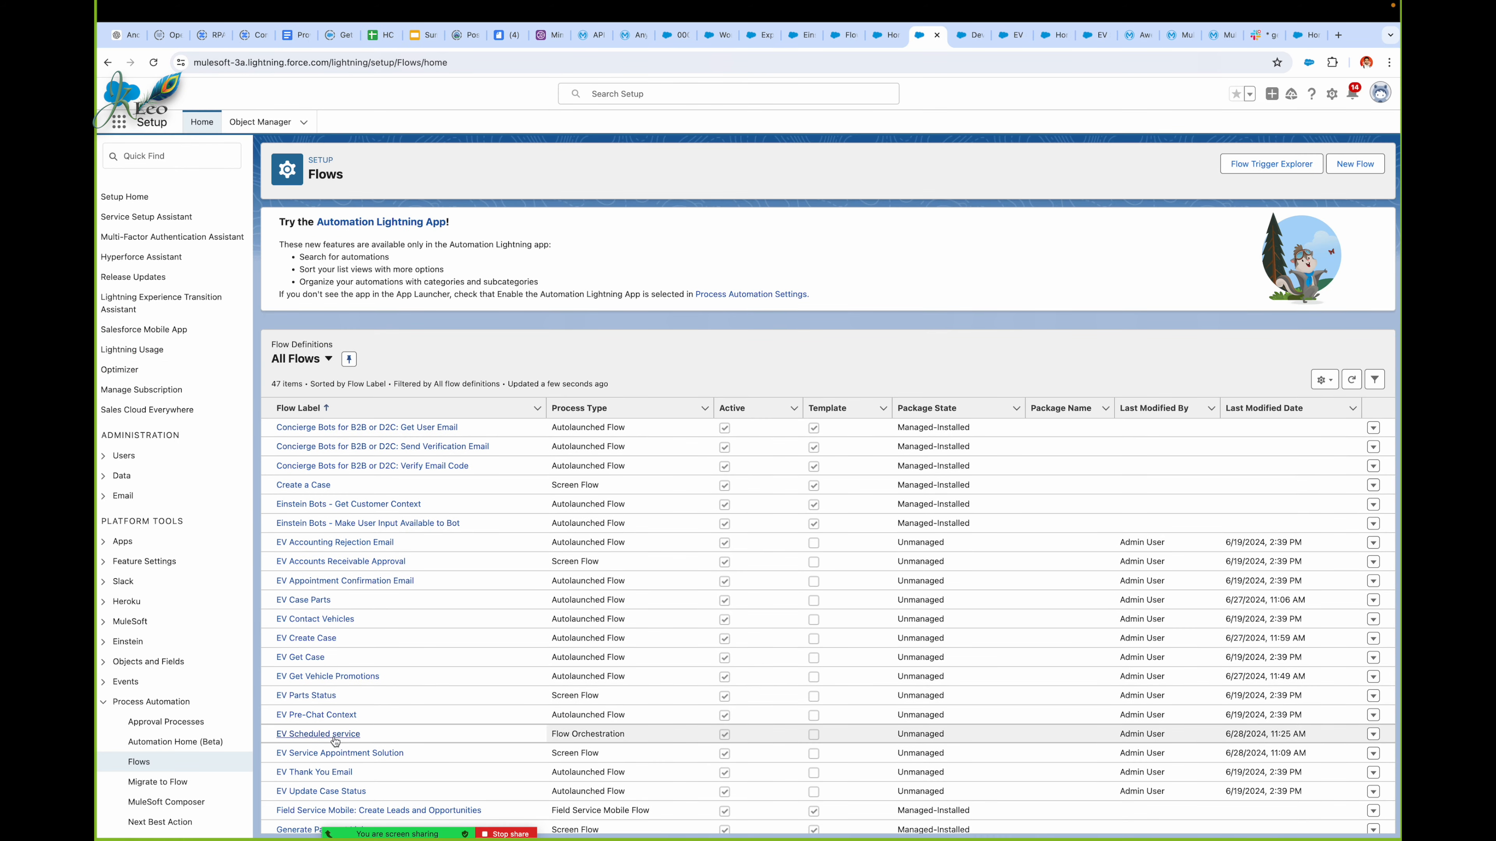
left_click(335, 742)
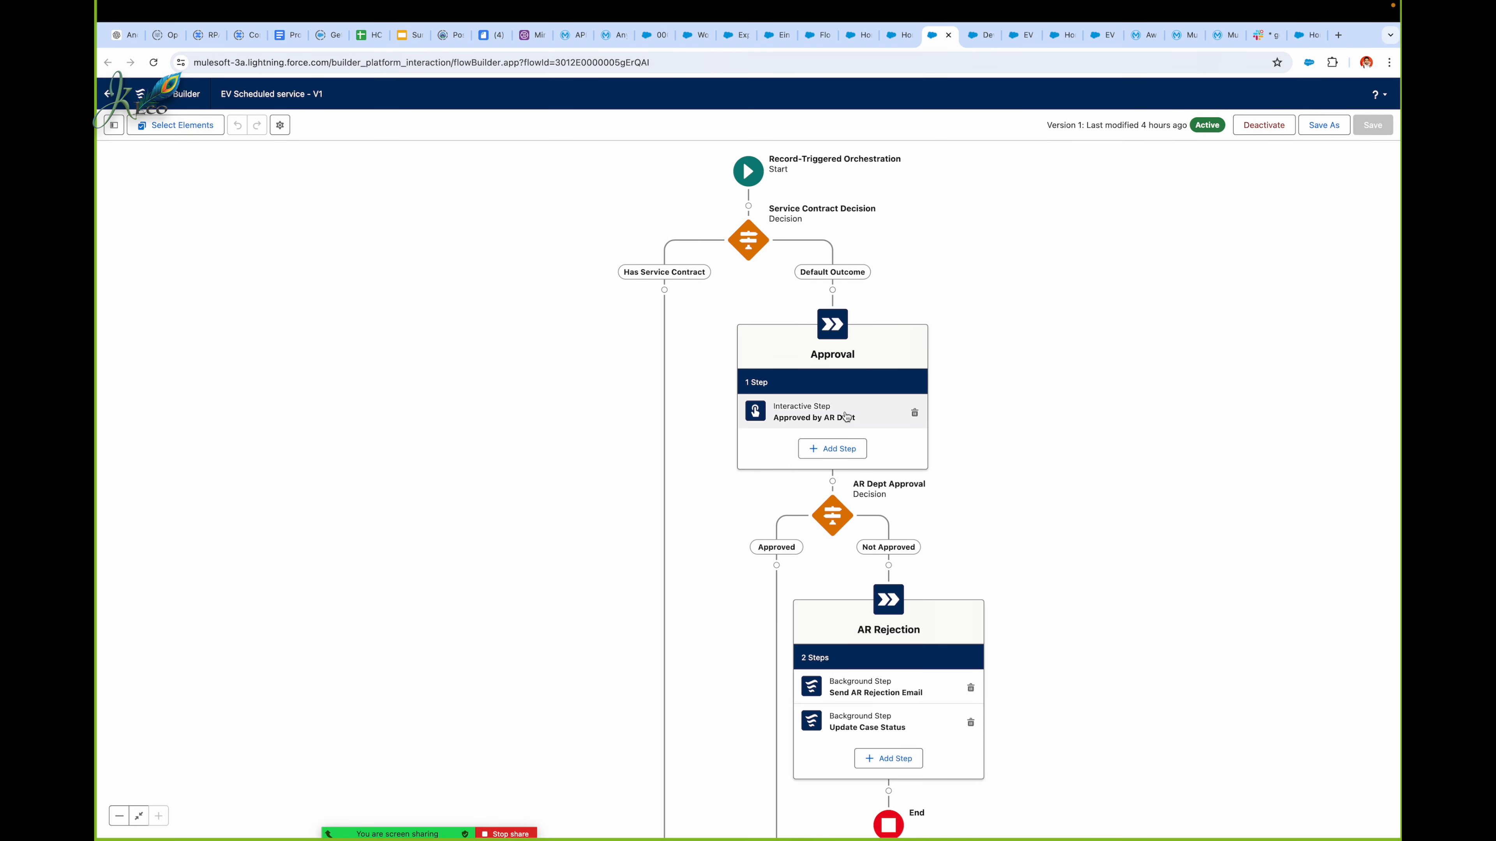
Step: Examine the settings of the Approval stage and its Approved by AR Dept step
left_click(833, 324)
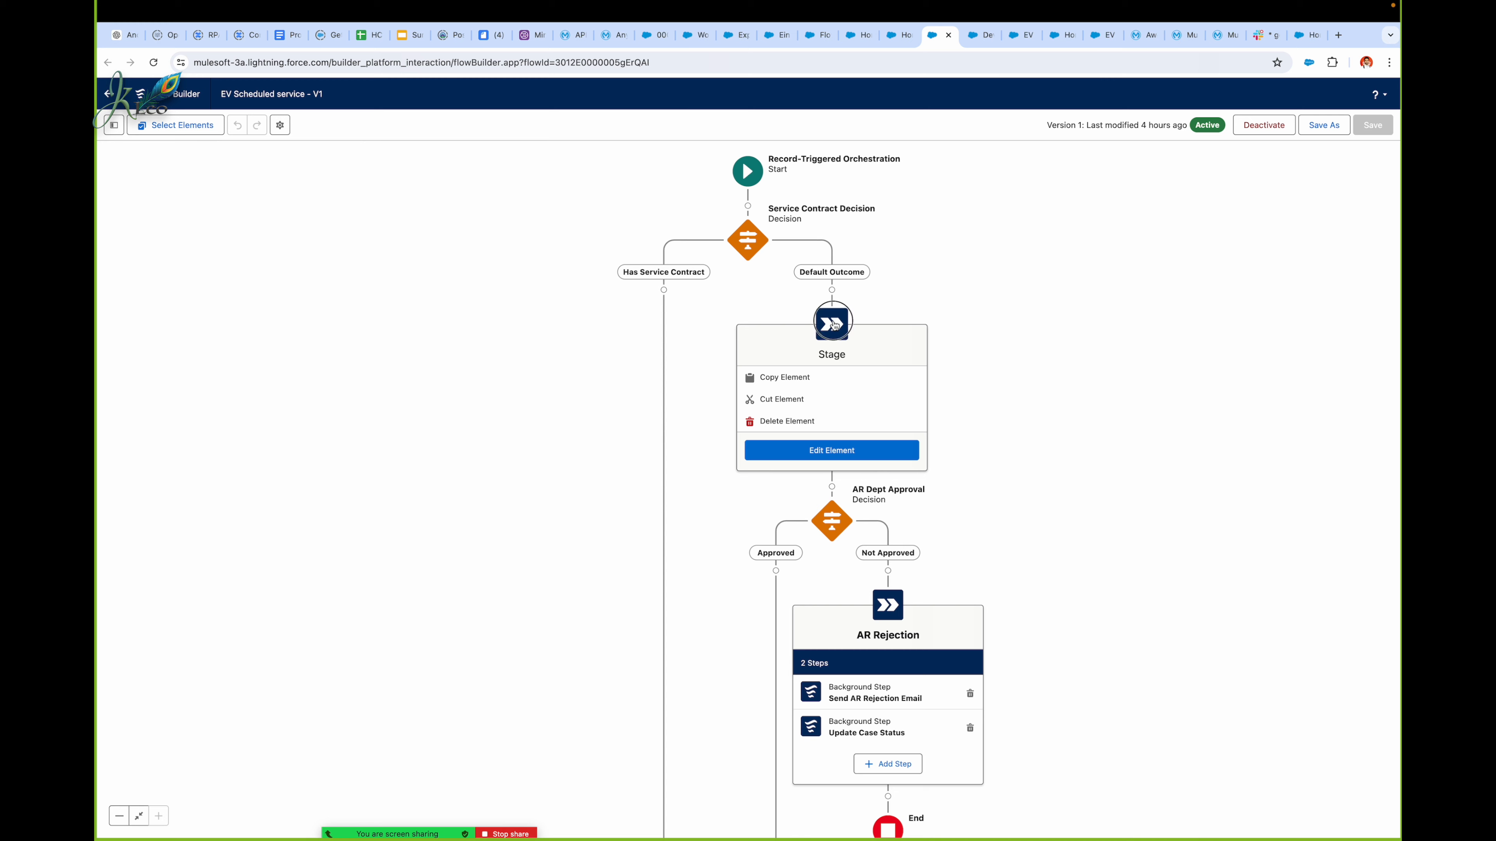
double_click(833, 324)
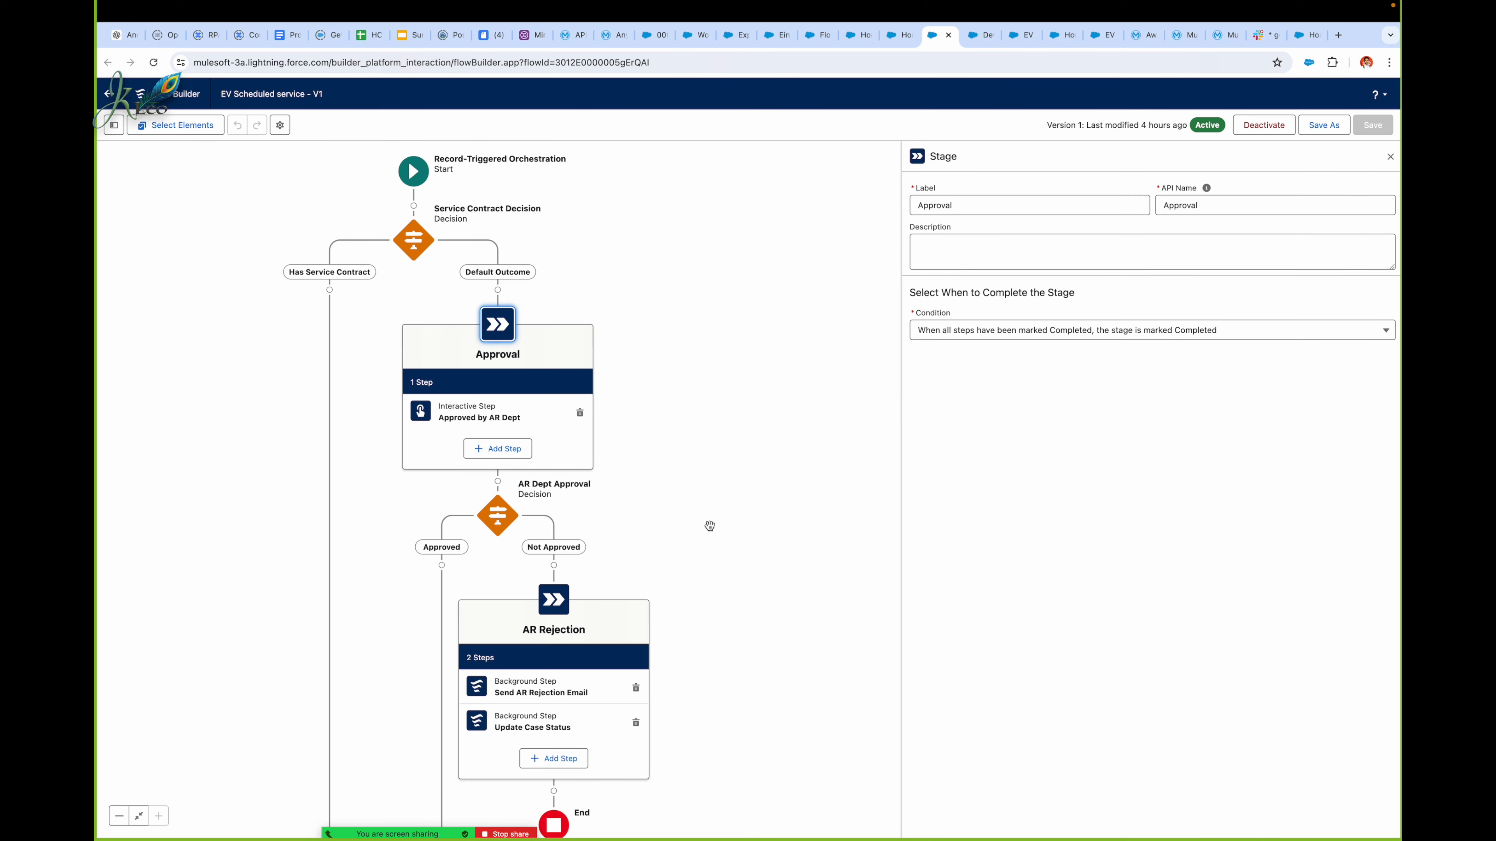
left_click(525, 416)
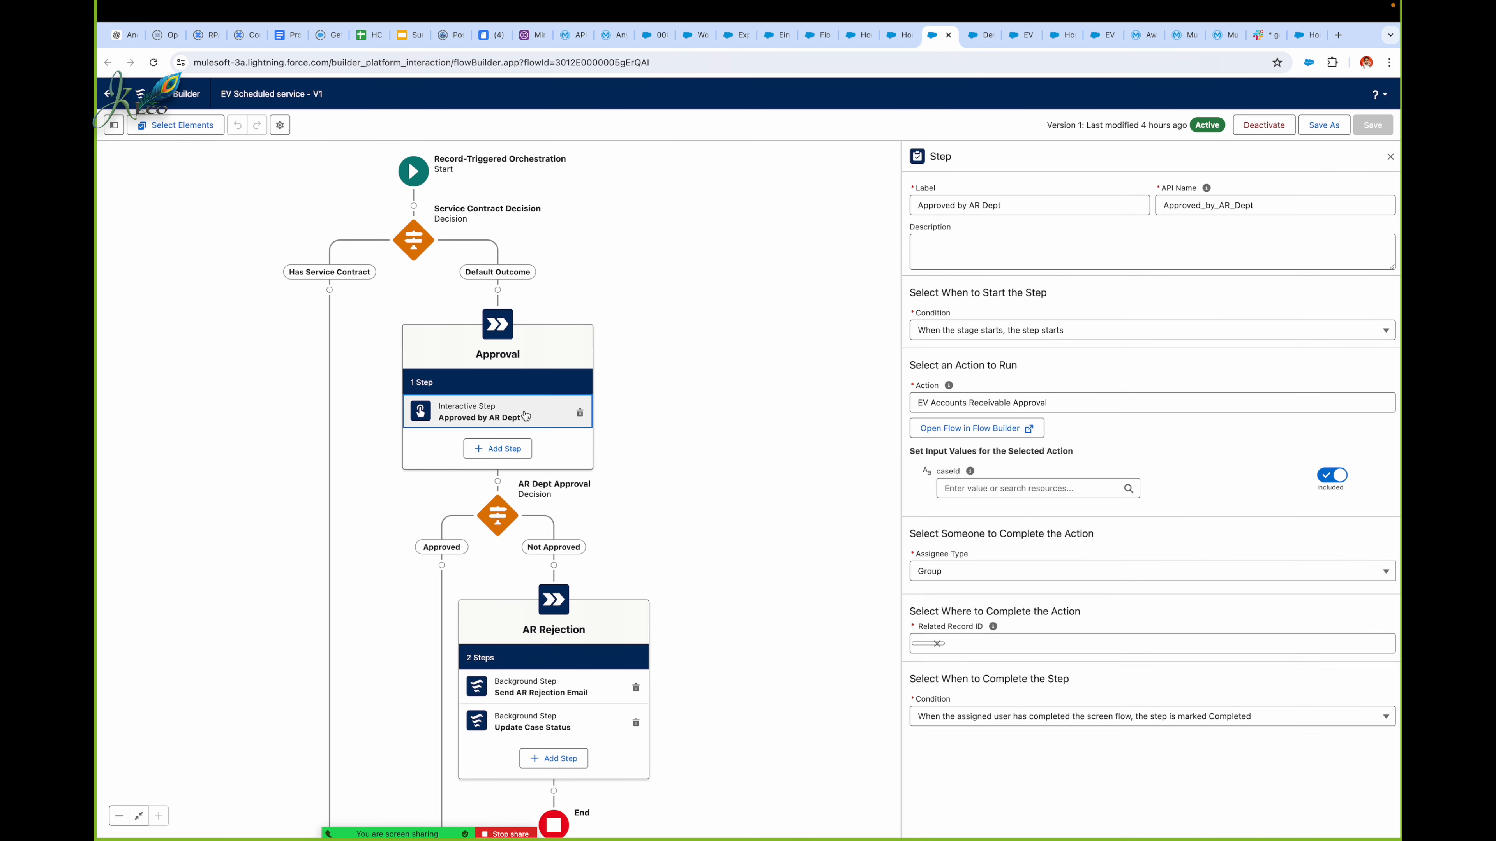
left_click(1180, 459)
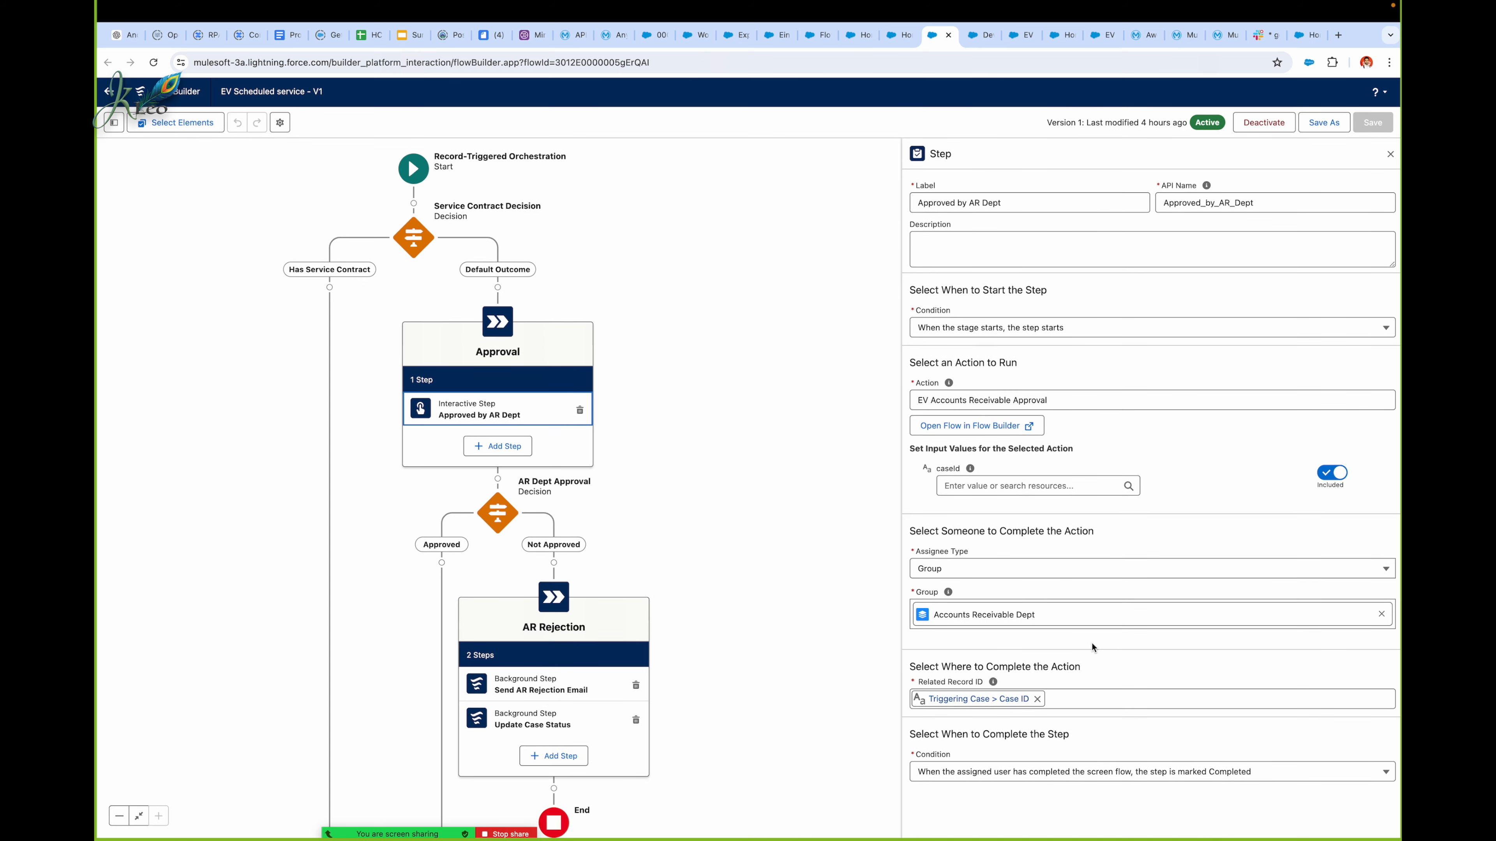
Step: Try to set the Approved outcome of the AR Dept Approval decision to require Approved_Status equal to True
double_click(488, 516)
double_click(443, 519)
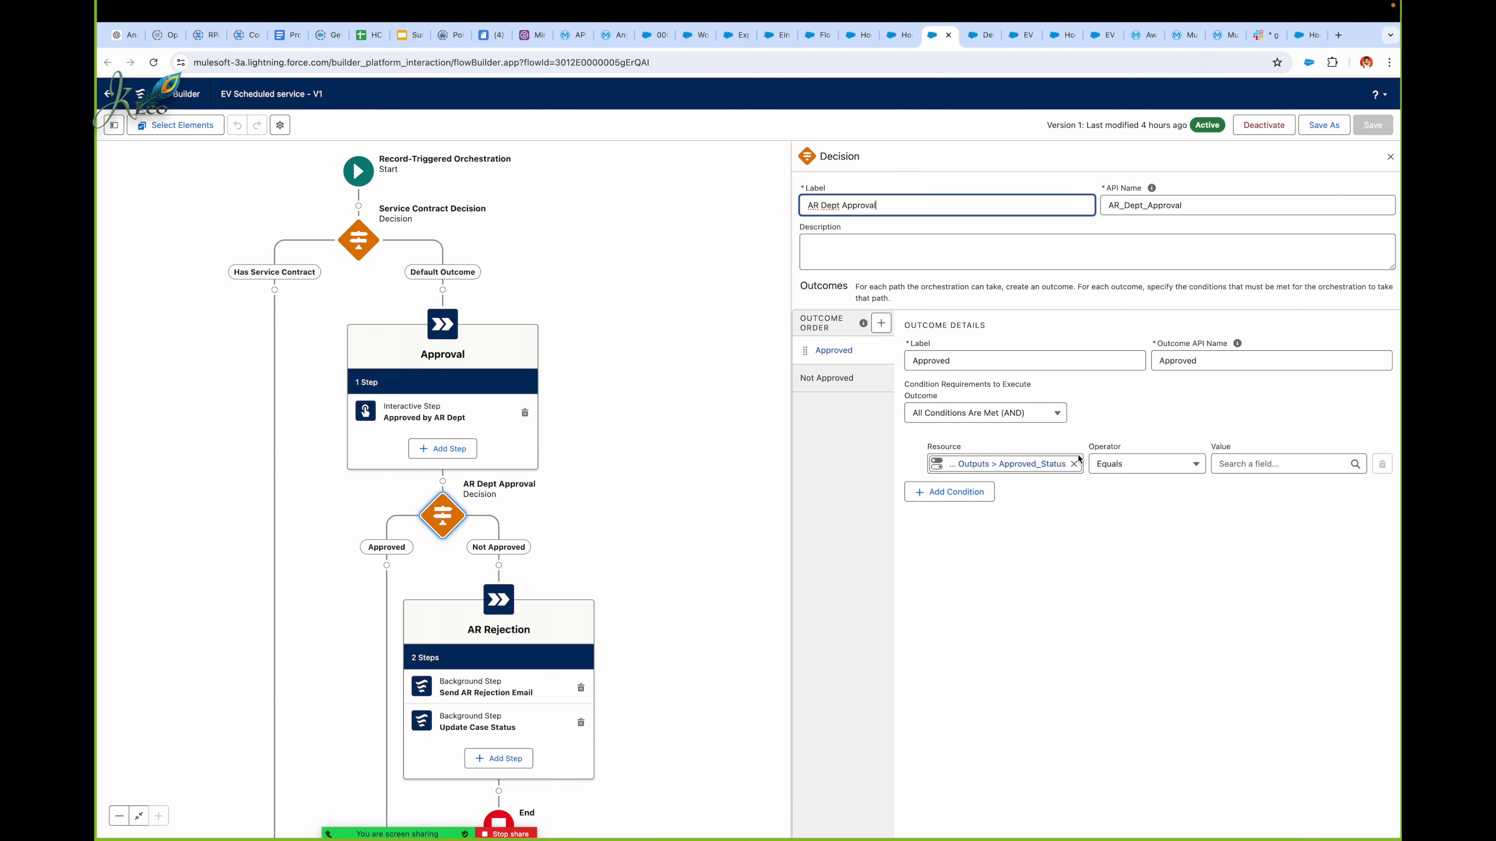
left_click(1241, 463)
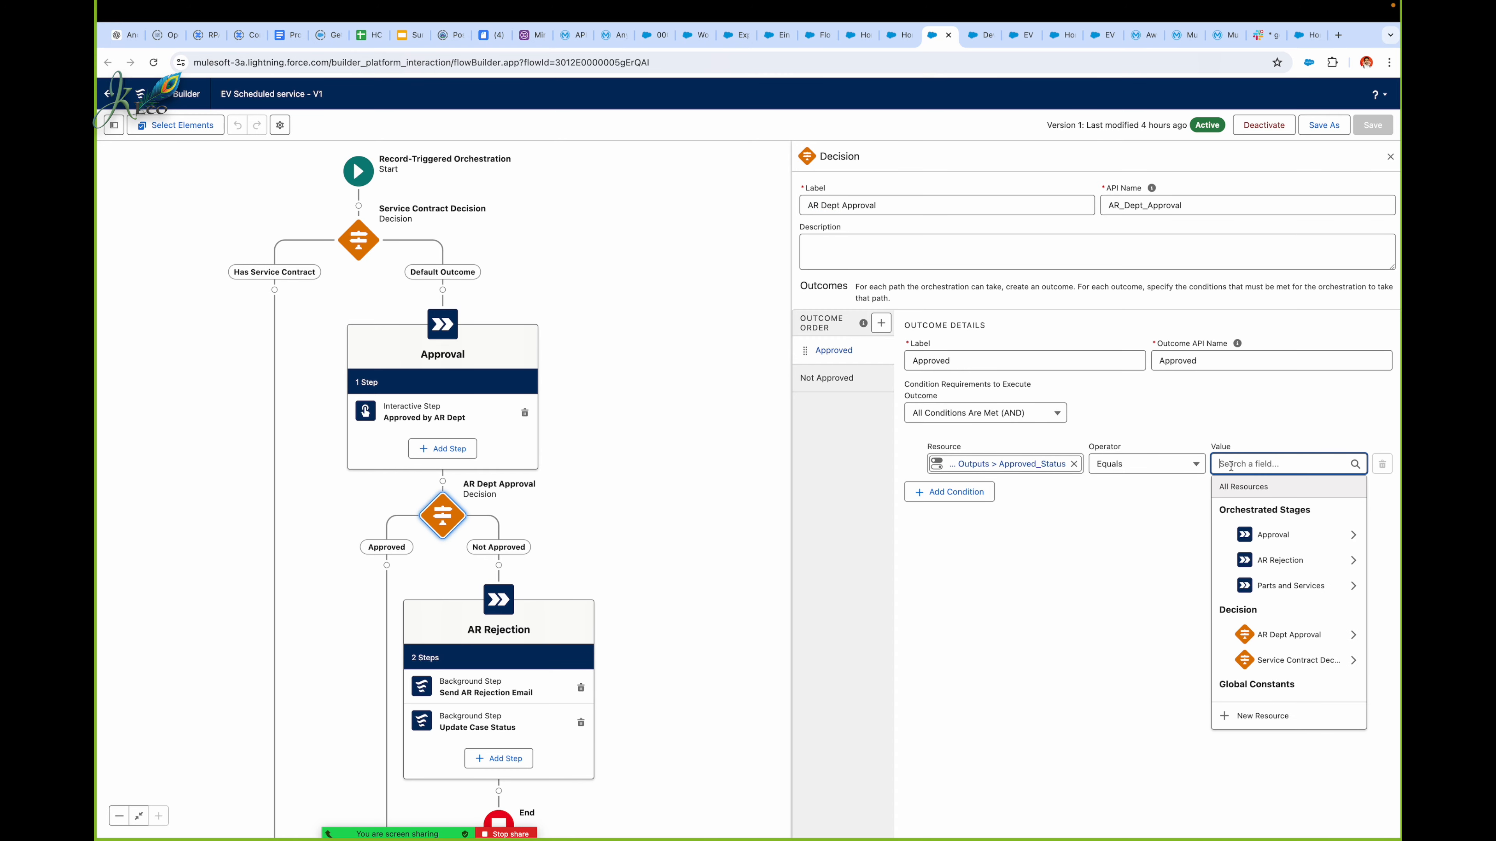
left_click(1167, 513)
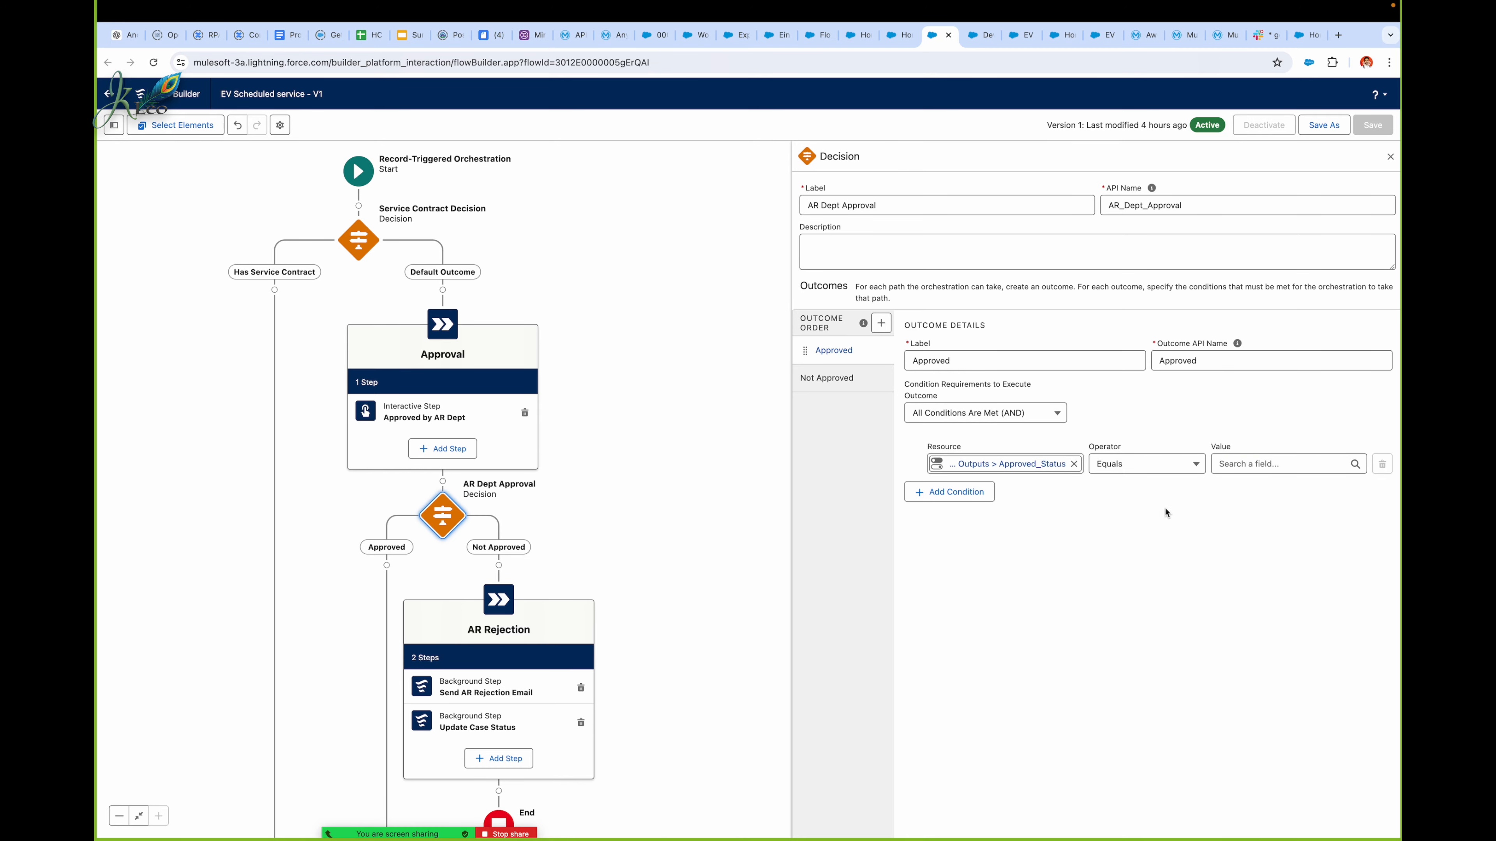
left_click(1244, 462)
type("tr")
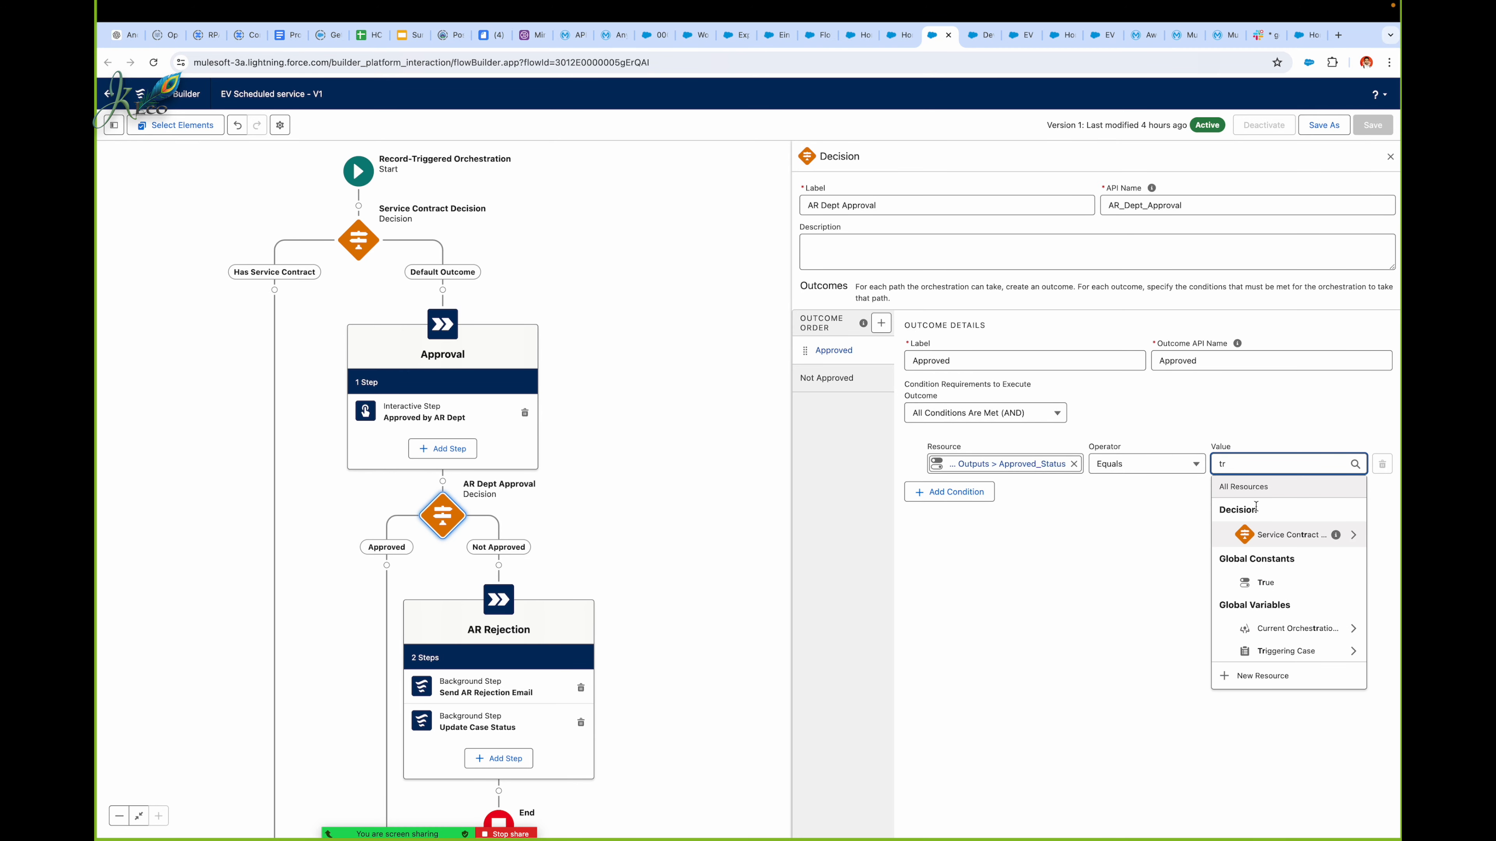
left_click(1266, 583)
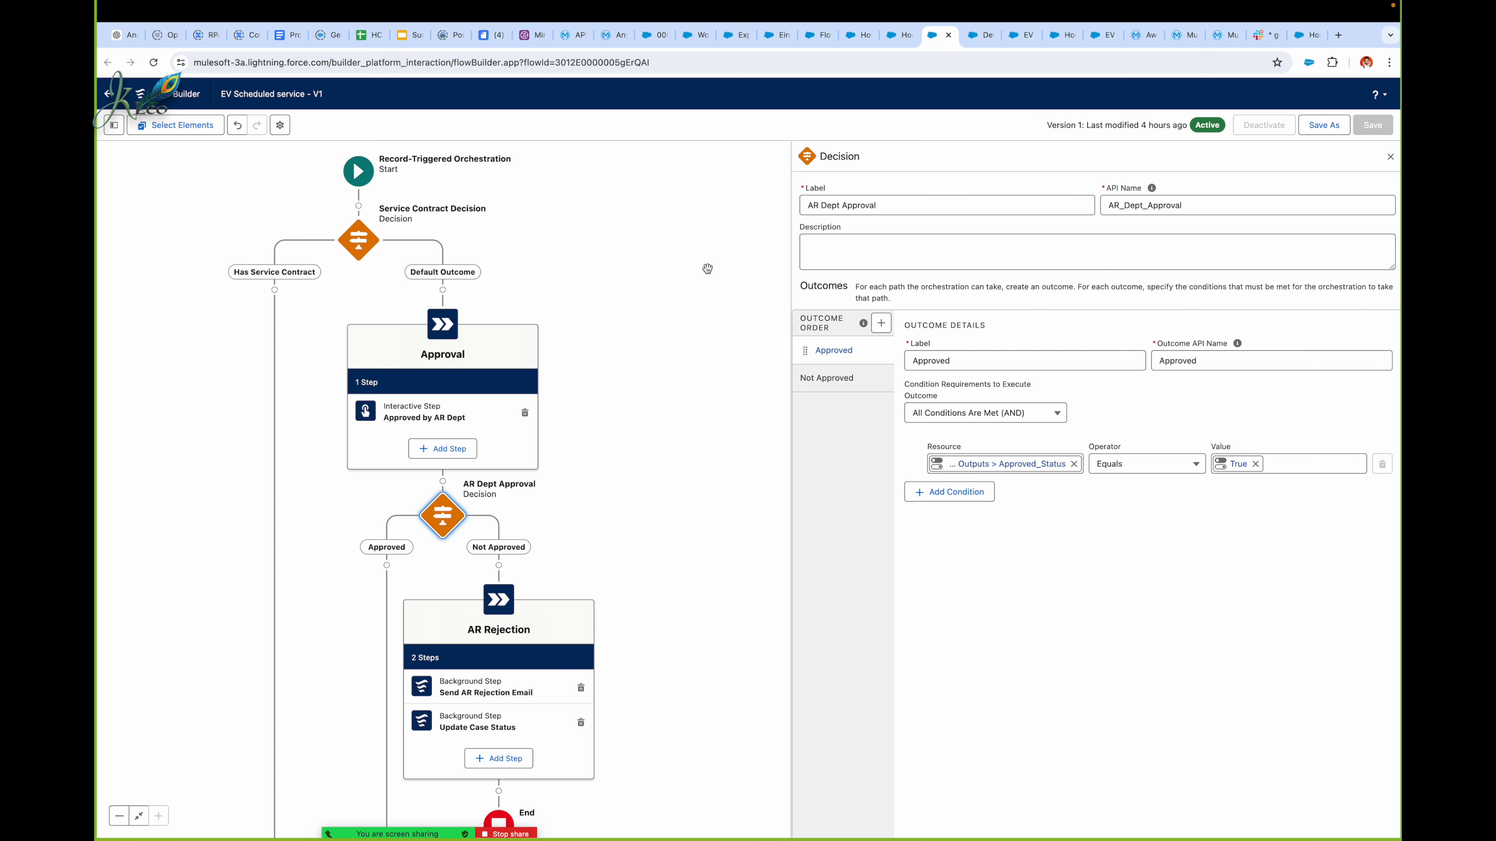
Step: Reload the orchestration, discarding the unsaved edits, and deactivate its version 1
left_click(1390, 156)
left_click(987, 71)
key("Return")
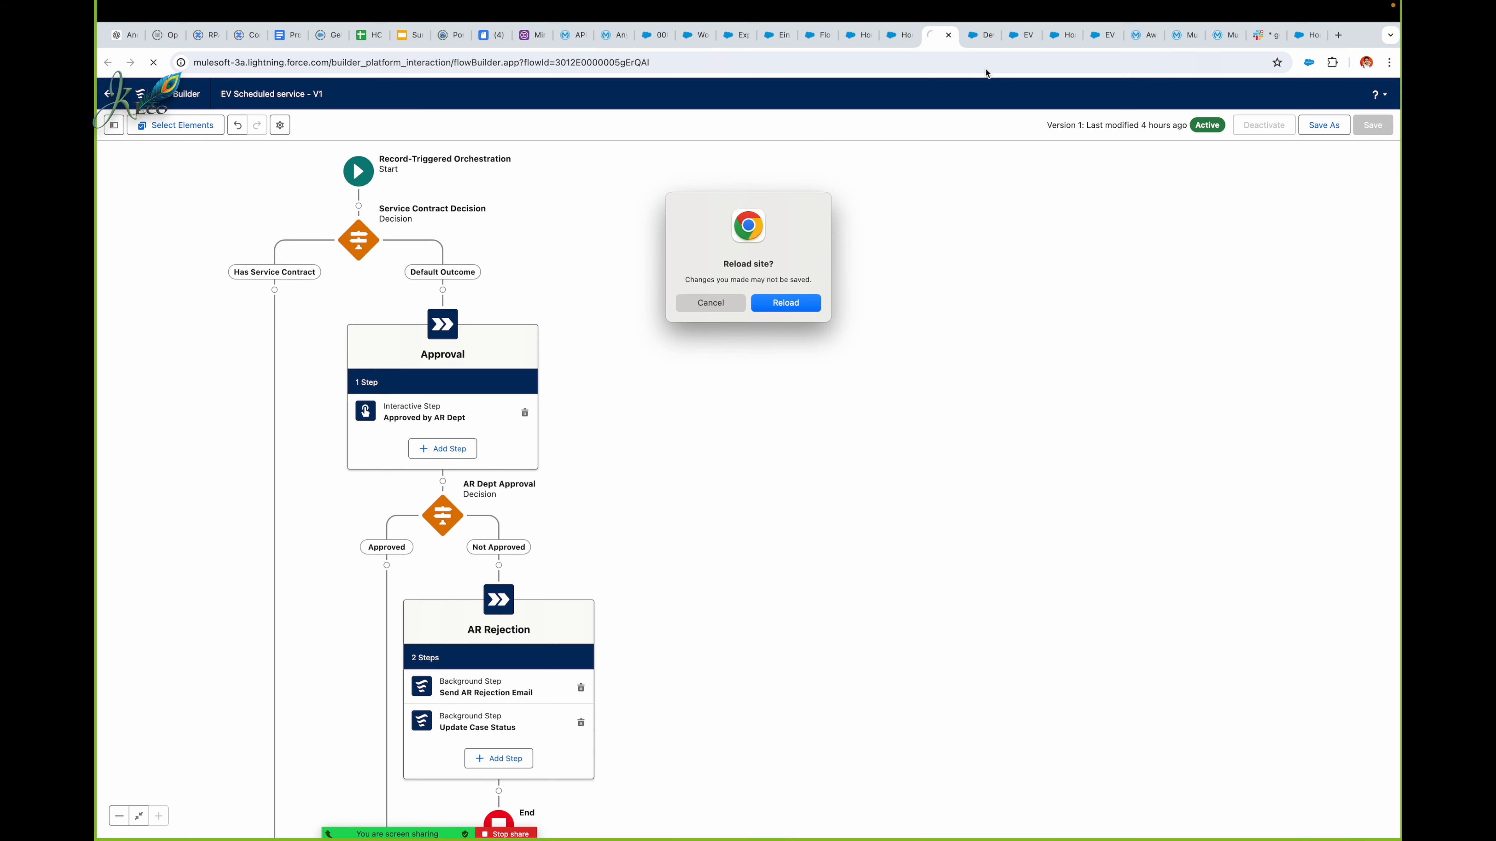
left_click(786, 303)
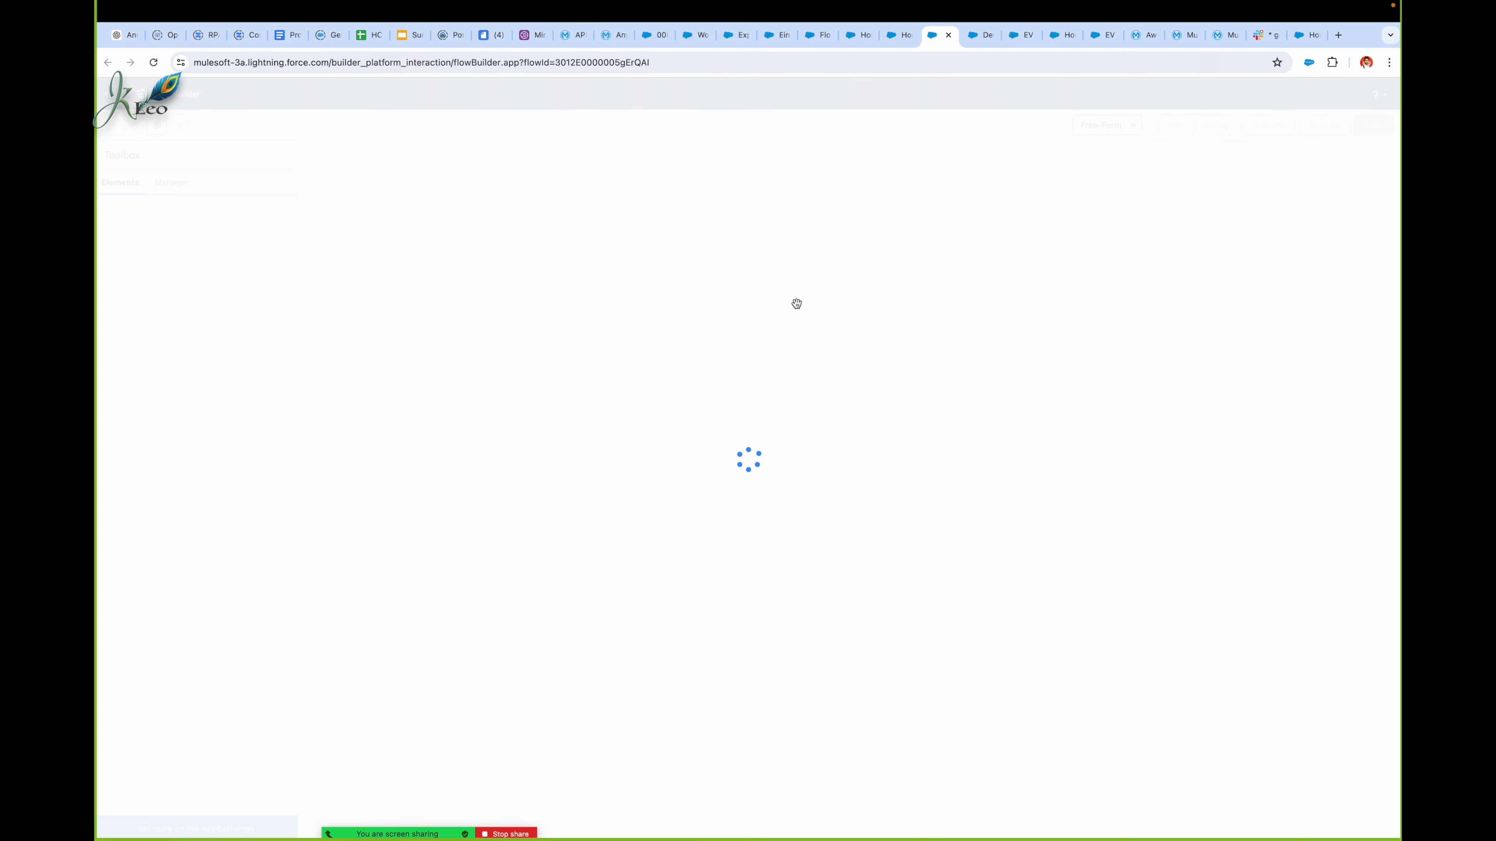
left_click(1264, 125)
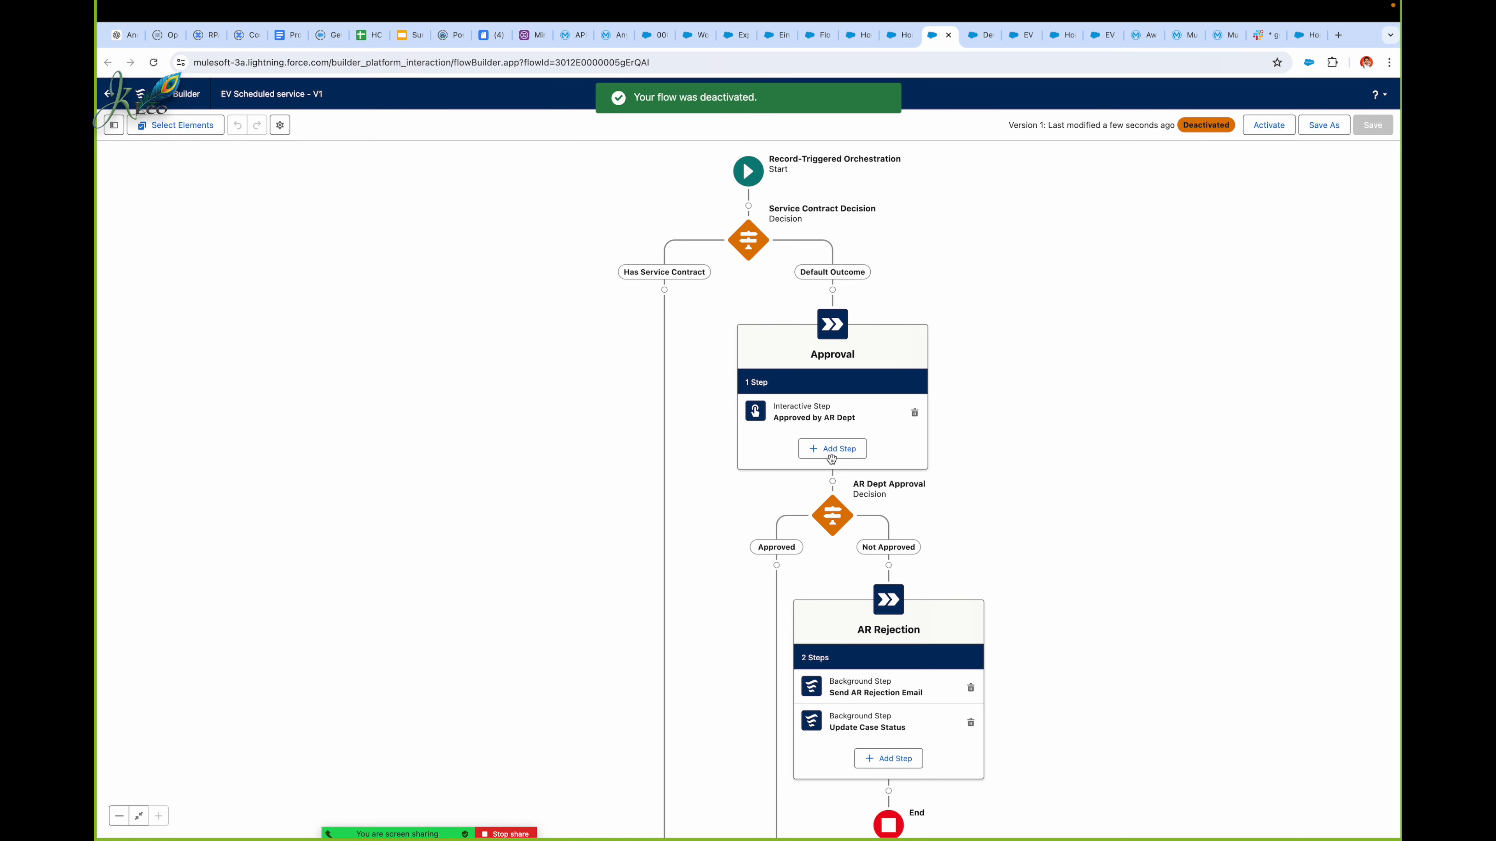
Step: Set the condition value of the AR Dept Approval decision's Approved outcome to the global constant True
left_click(843, 427)
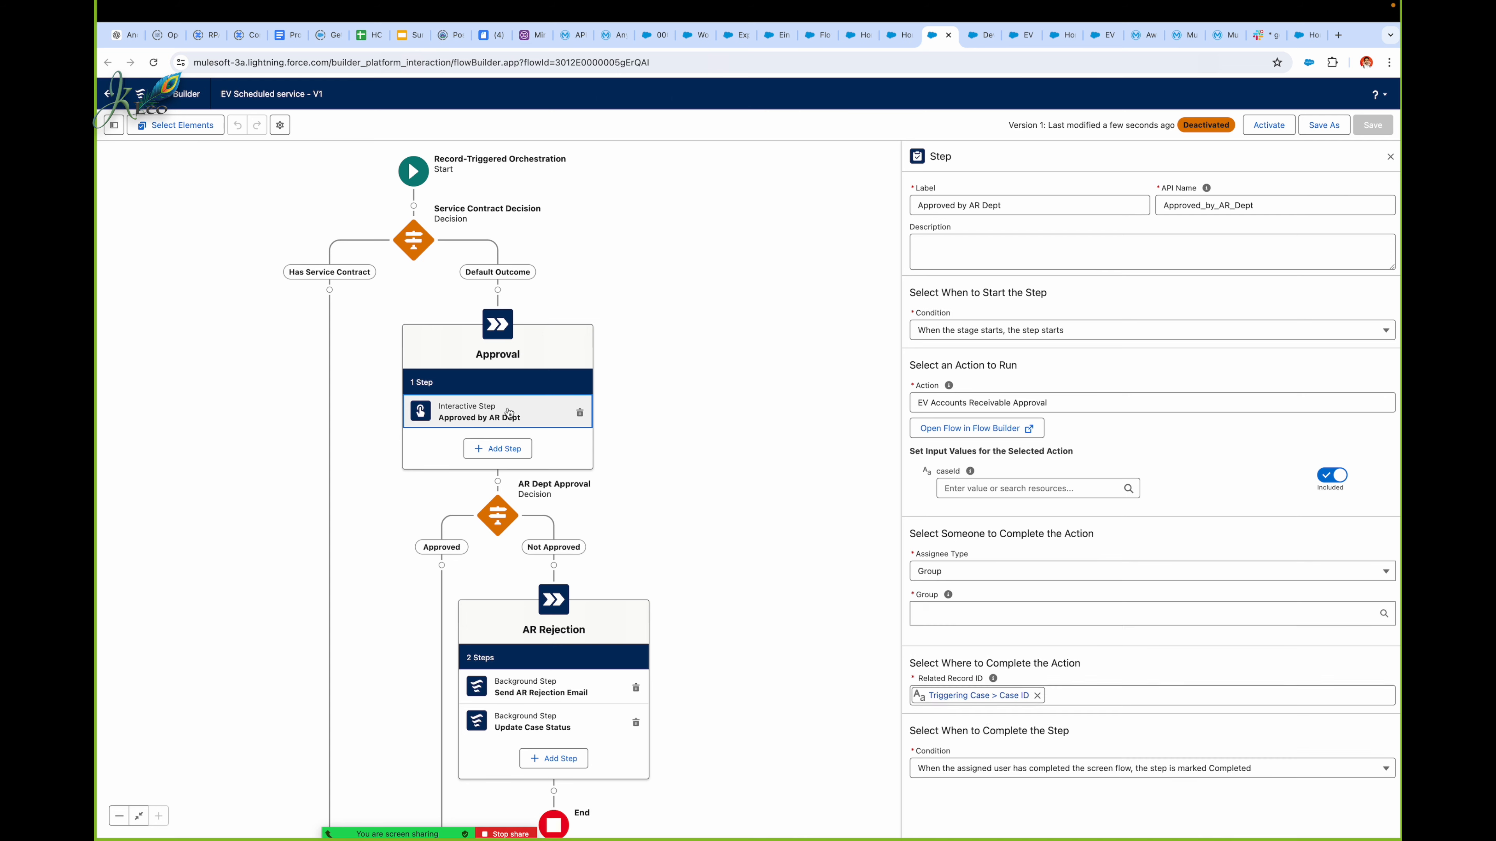
left_click(498, 514)
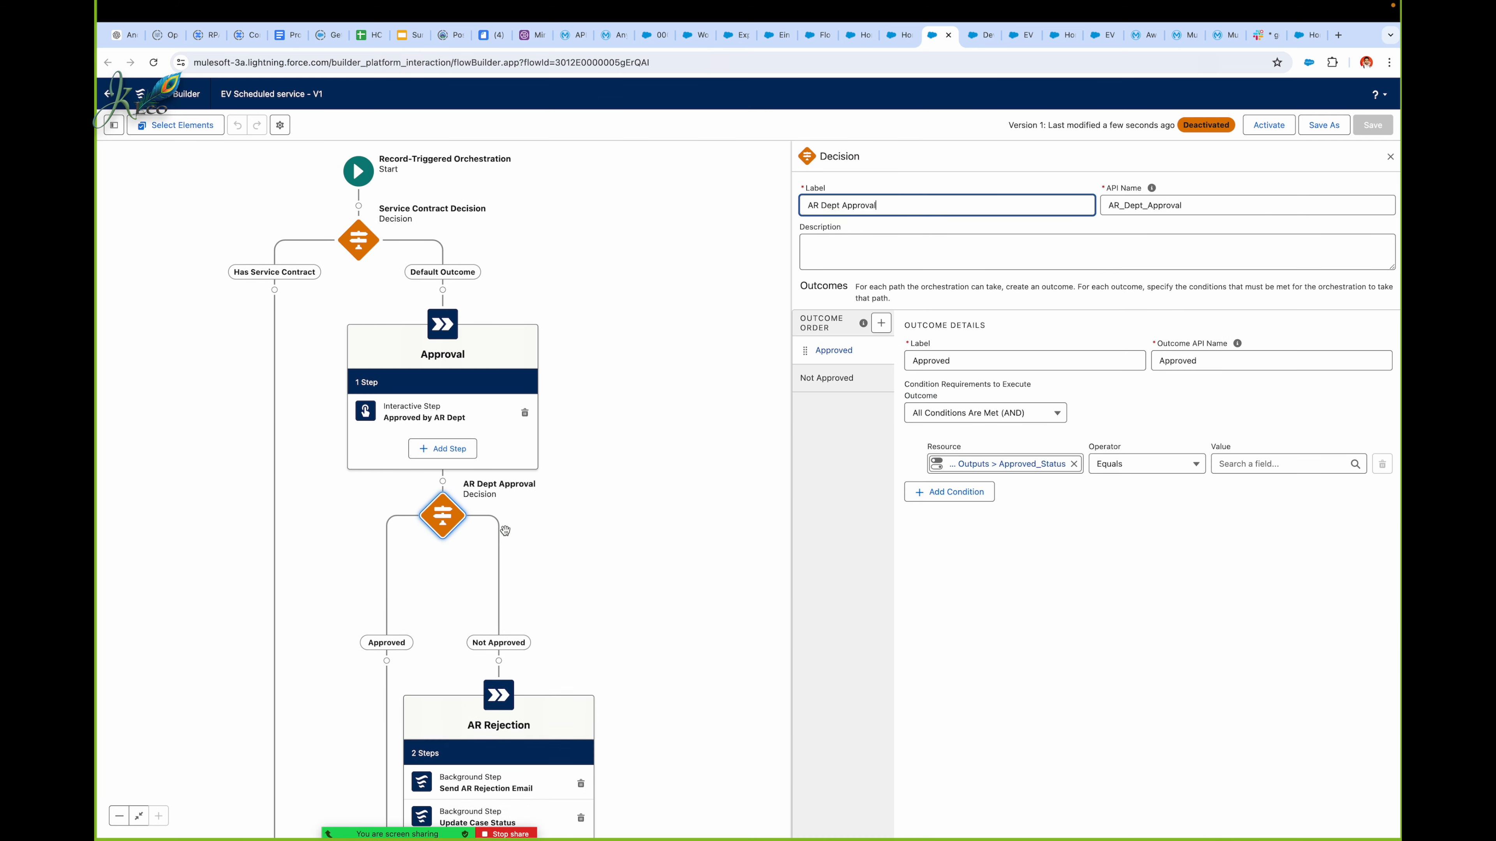
left_click(1254, 464)
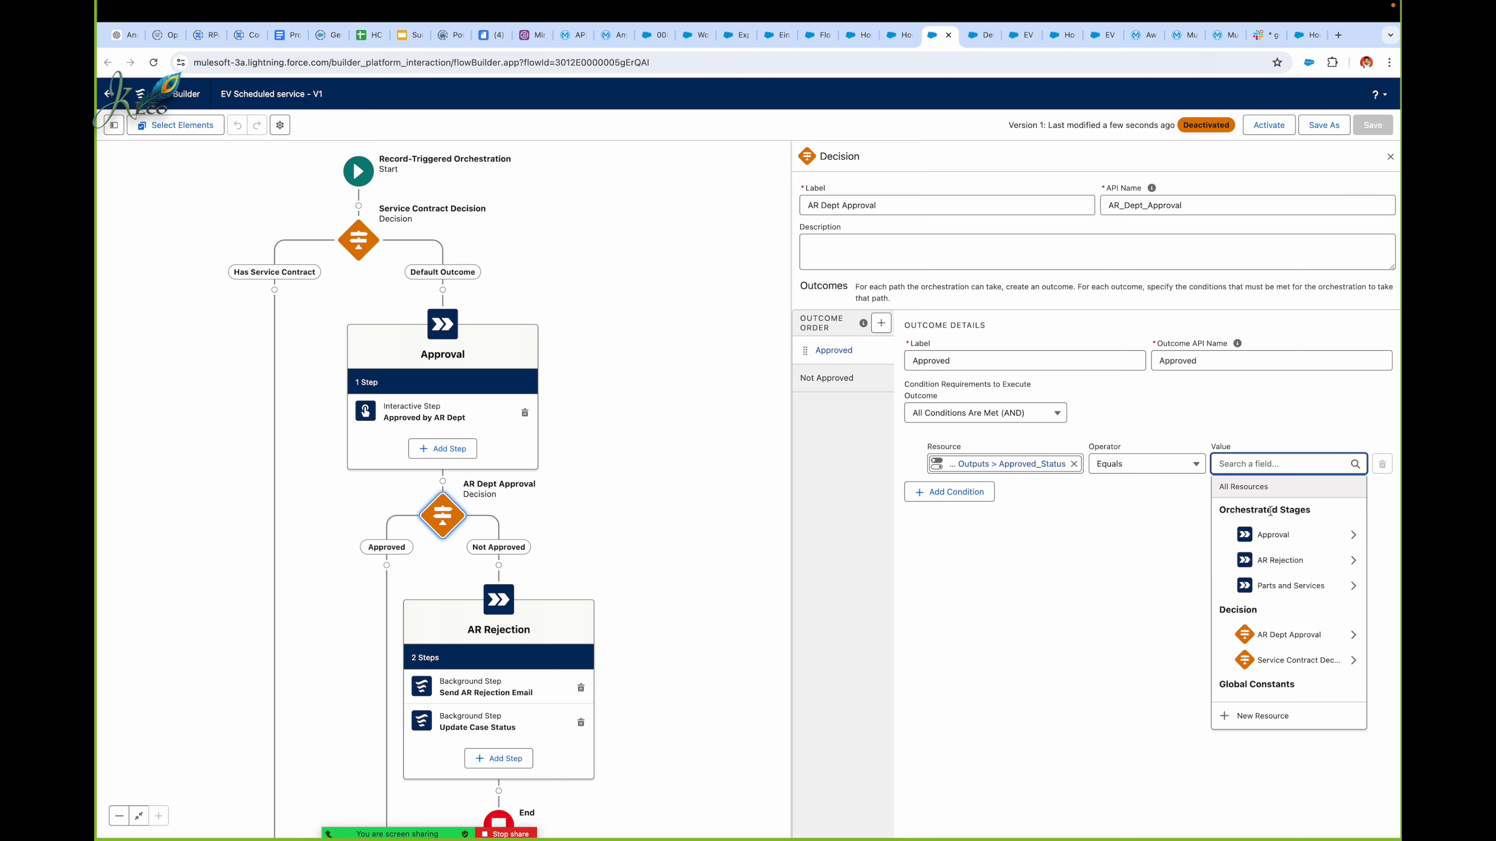
type("tr")
left_click(1271, 581)
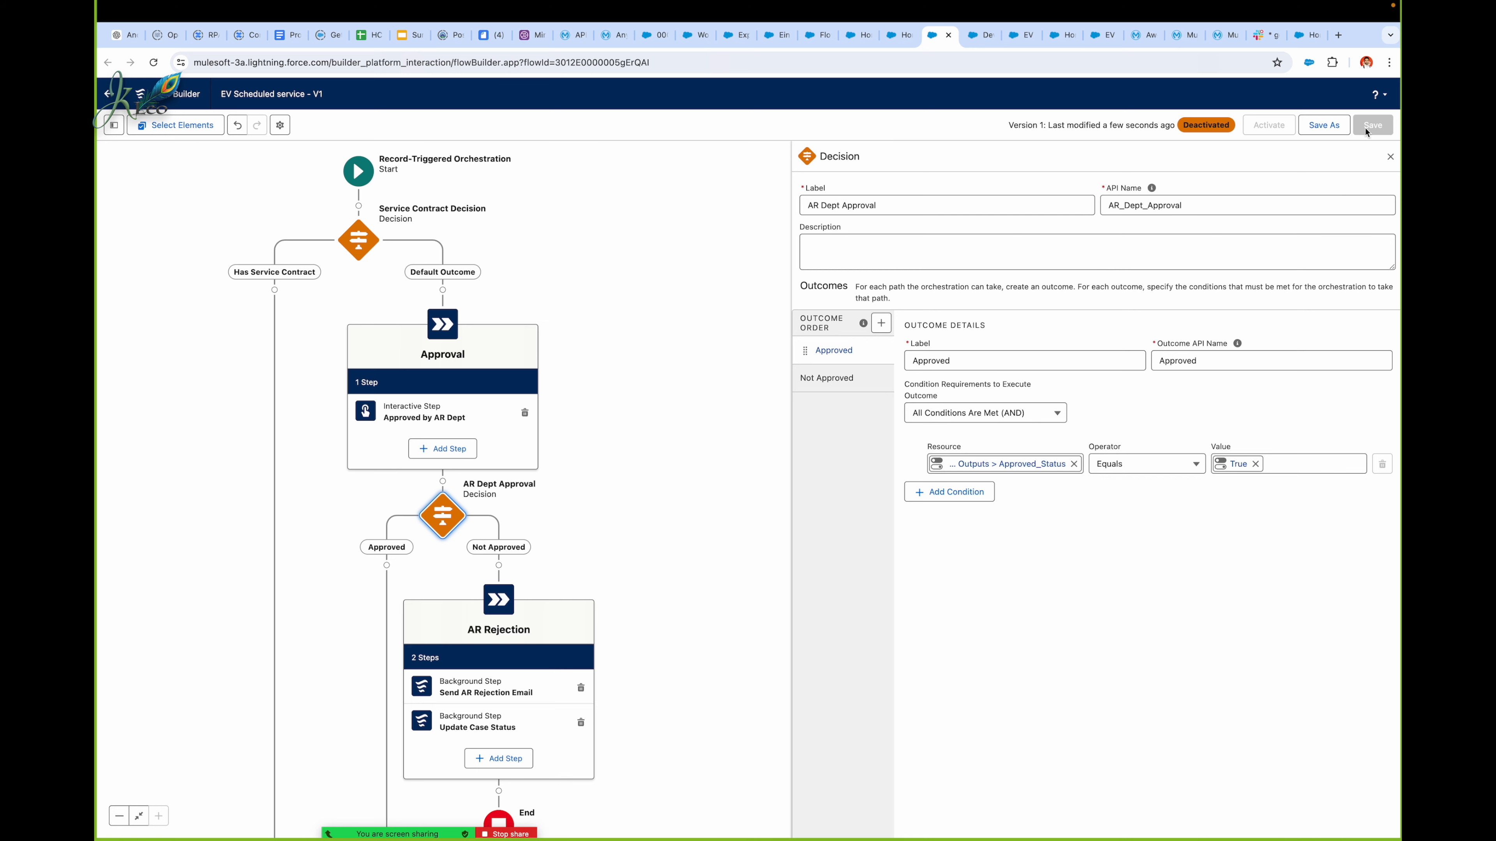
Step: Save the EV Scheduled service orchestration as a new version and activate it
left_click(1324, 125)
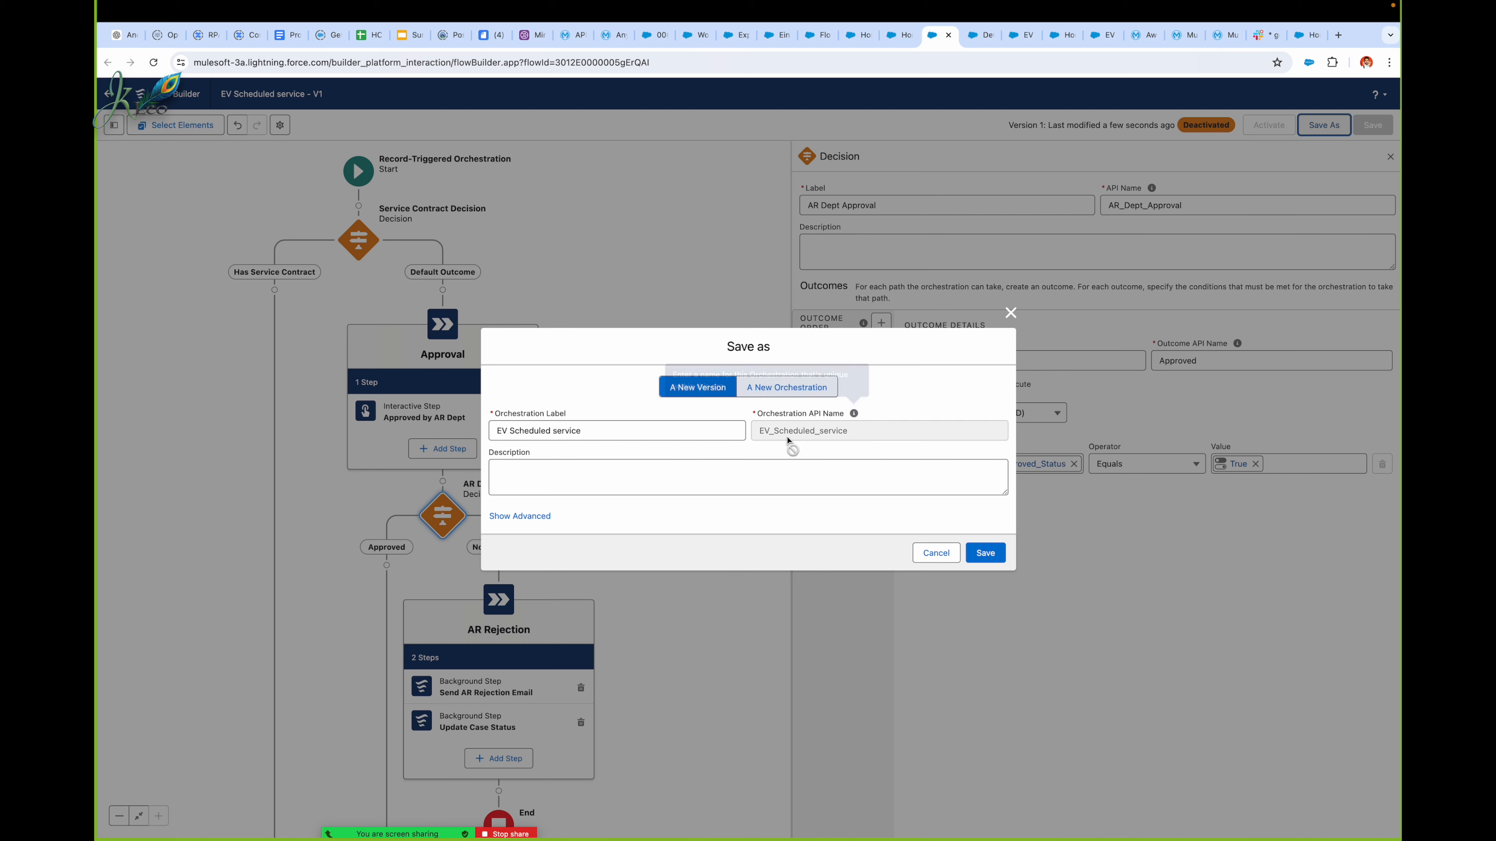
left_click(714, 432)
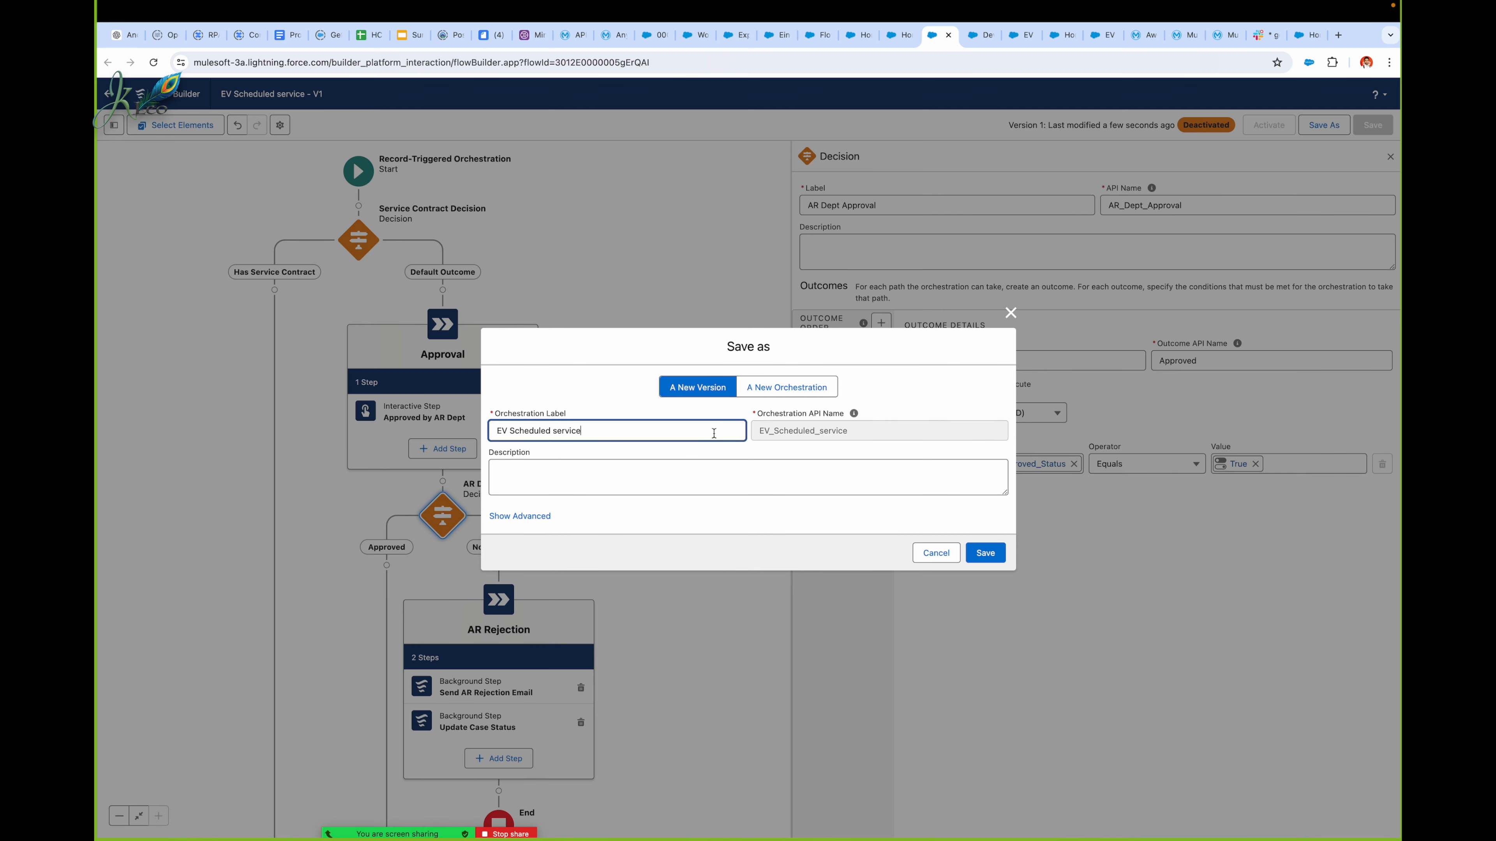
left_click(986, 552)
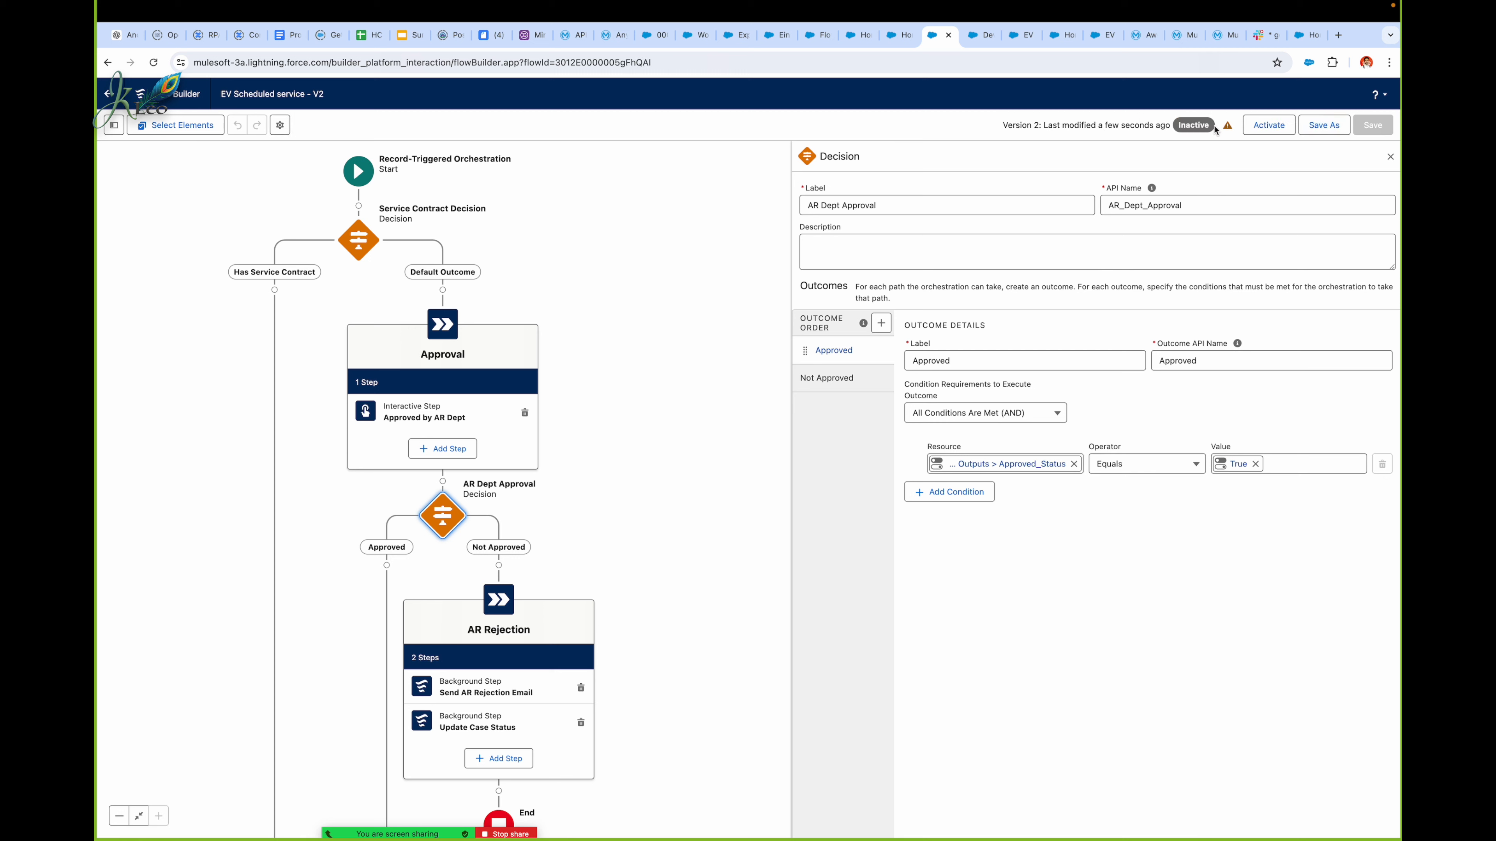
left_click(1253, 129)
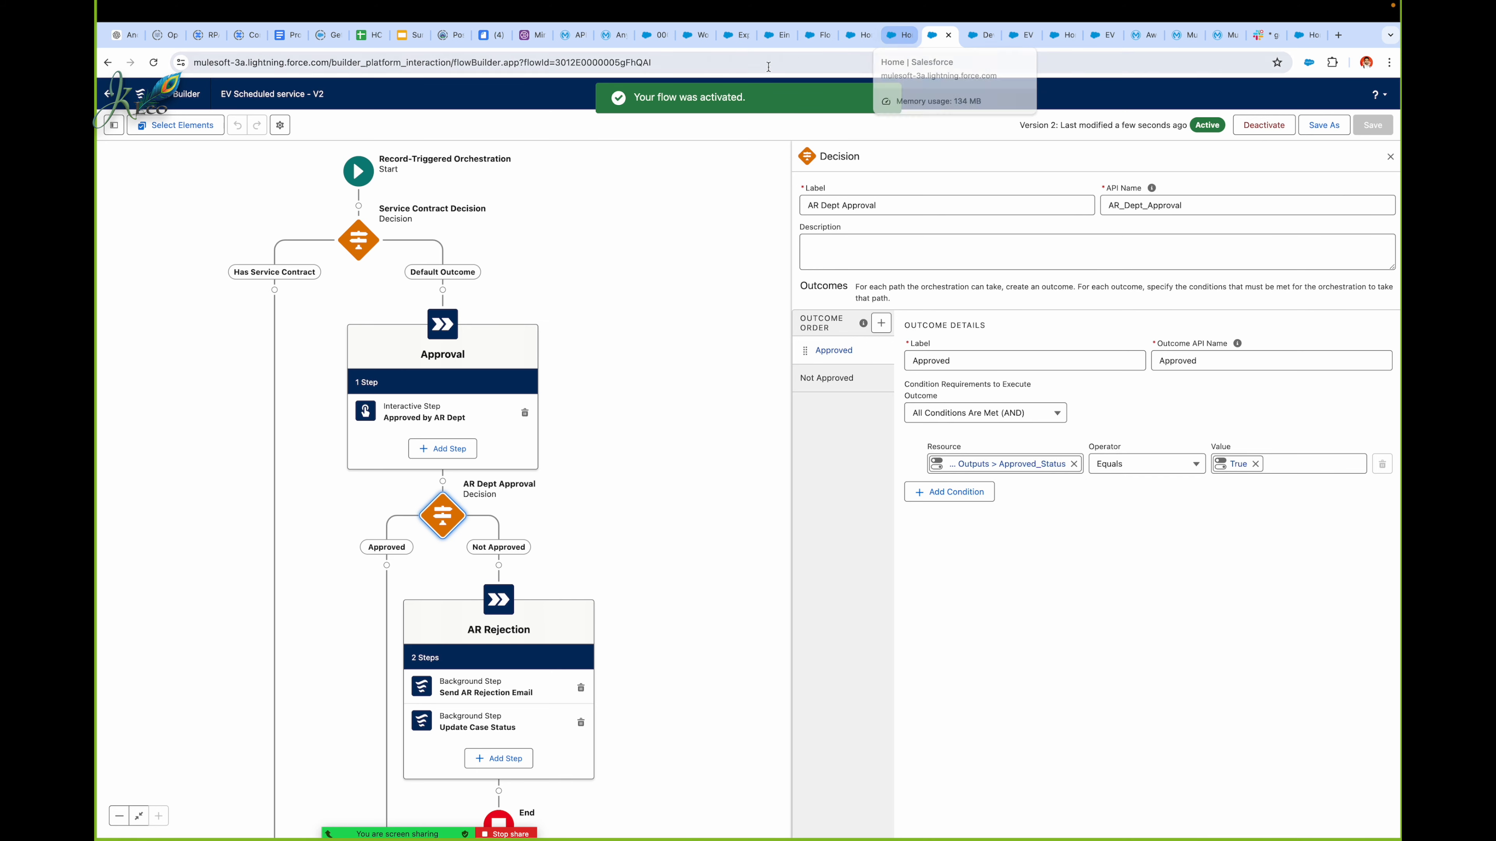
Step: Return to the published EV's US Support site and reload its home page
left_click(699, 35)
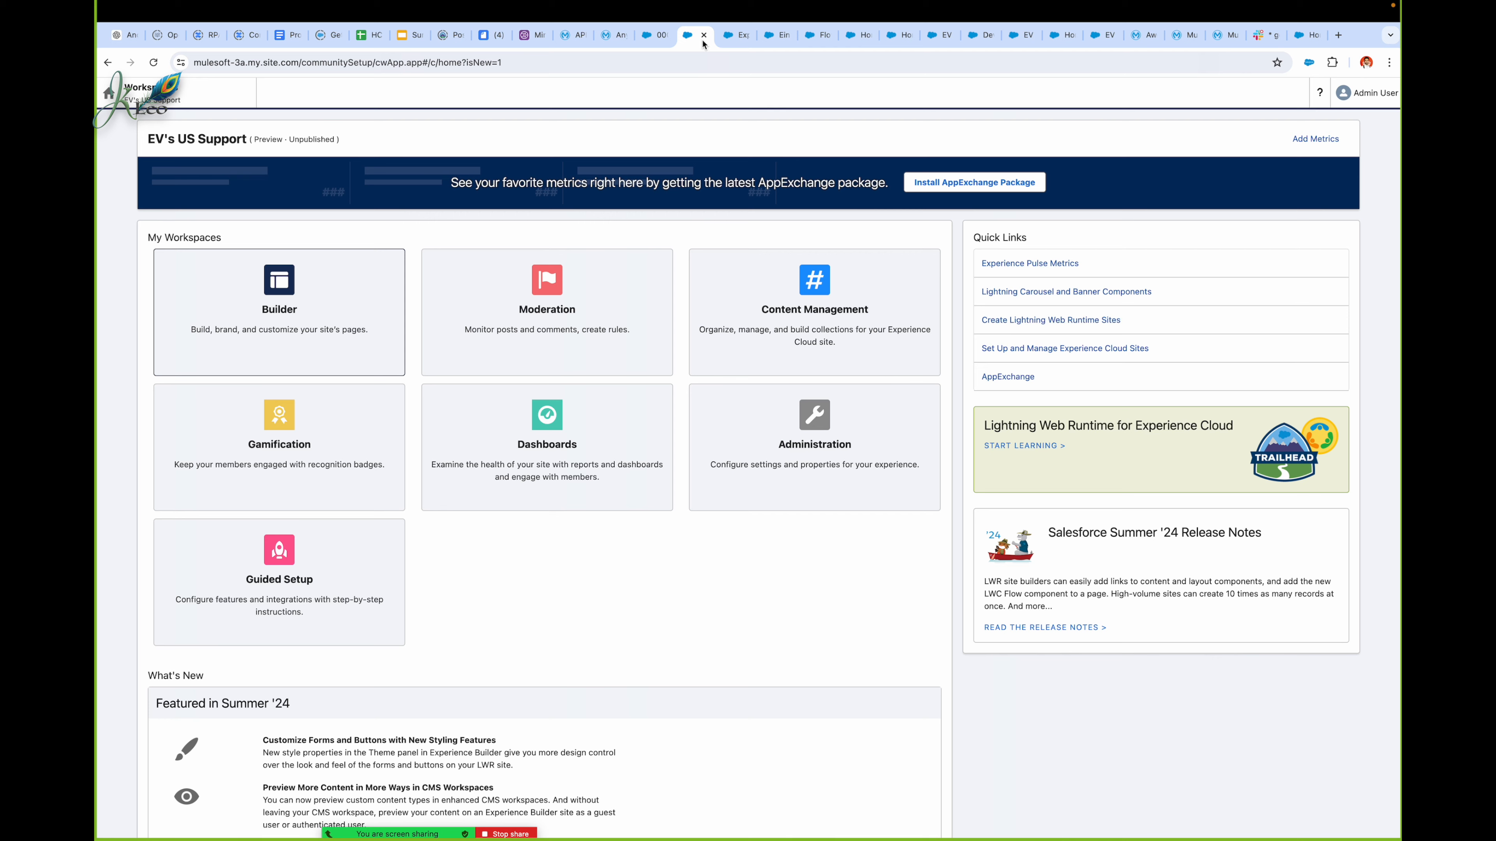
left_click(1304, 45)
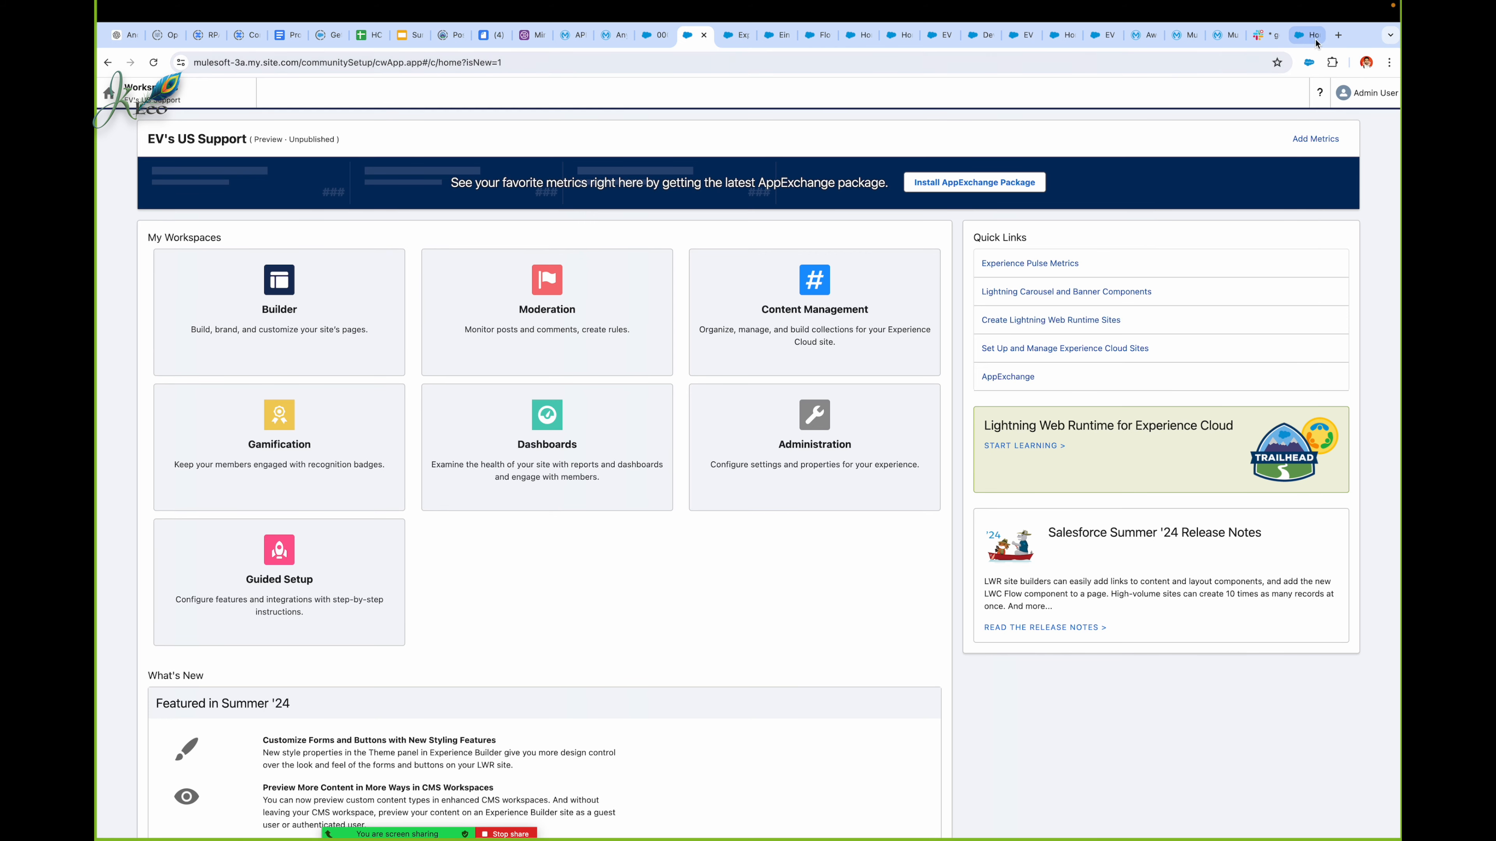
left_click(1014, 57)
key("Return")
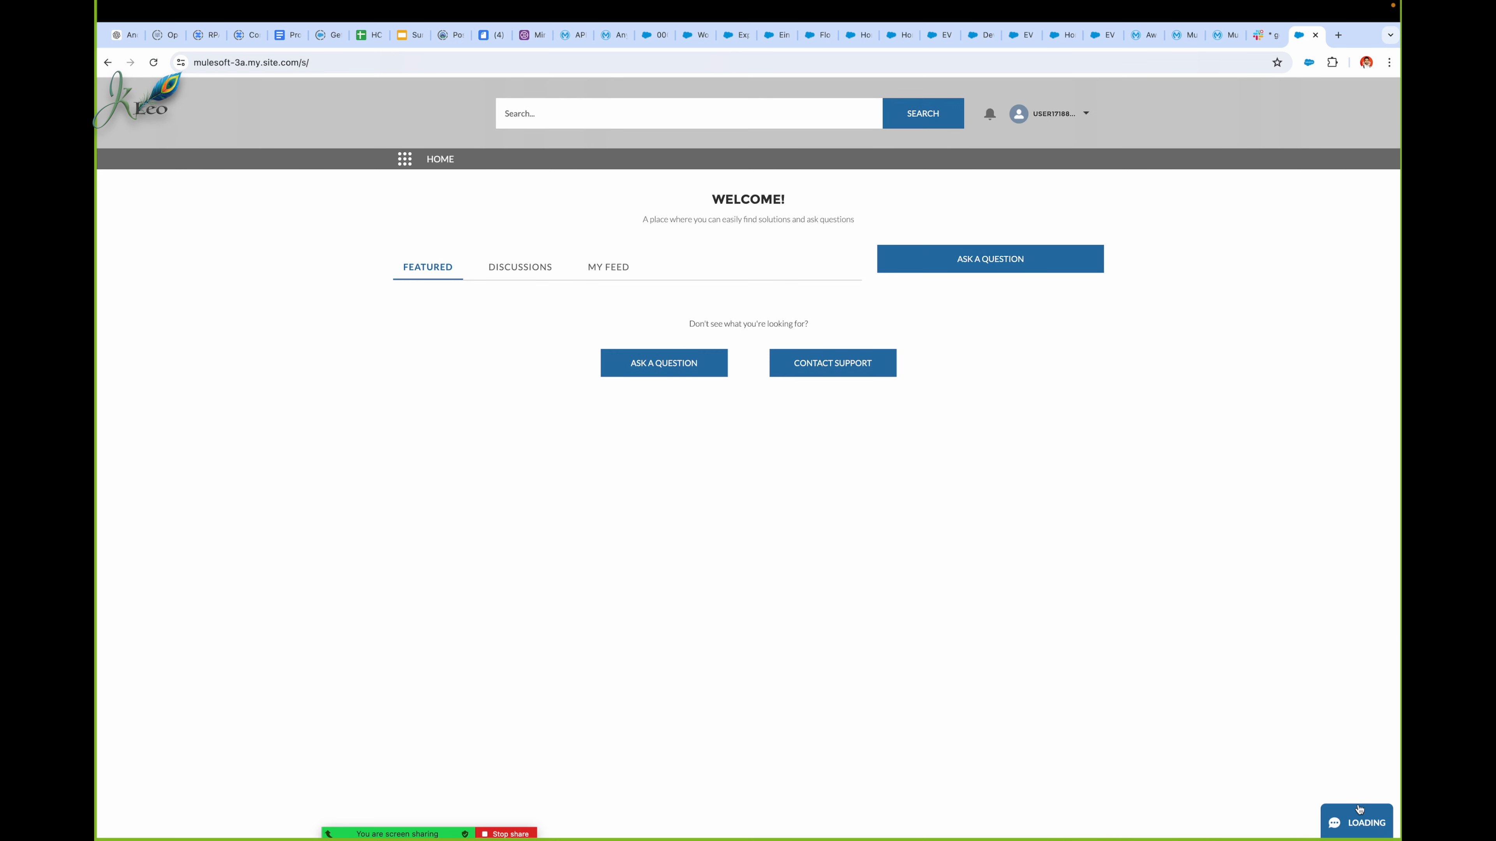
Step: End and close the earlier support bot chat and open a fresh chat contact form
left_click(1348, 819)
left_click(1372, 543)
left_click(1313, 773)
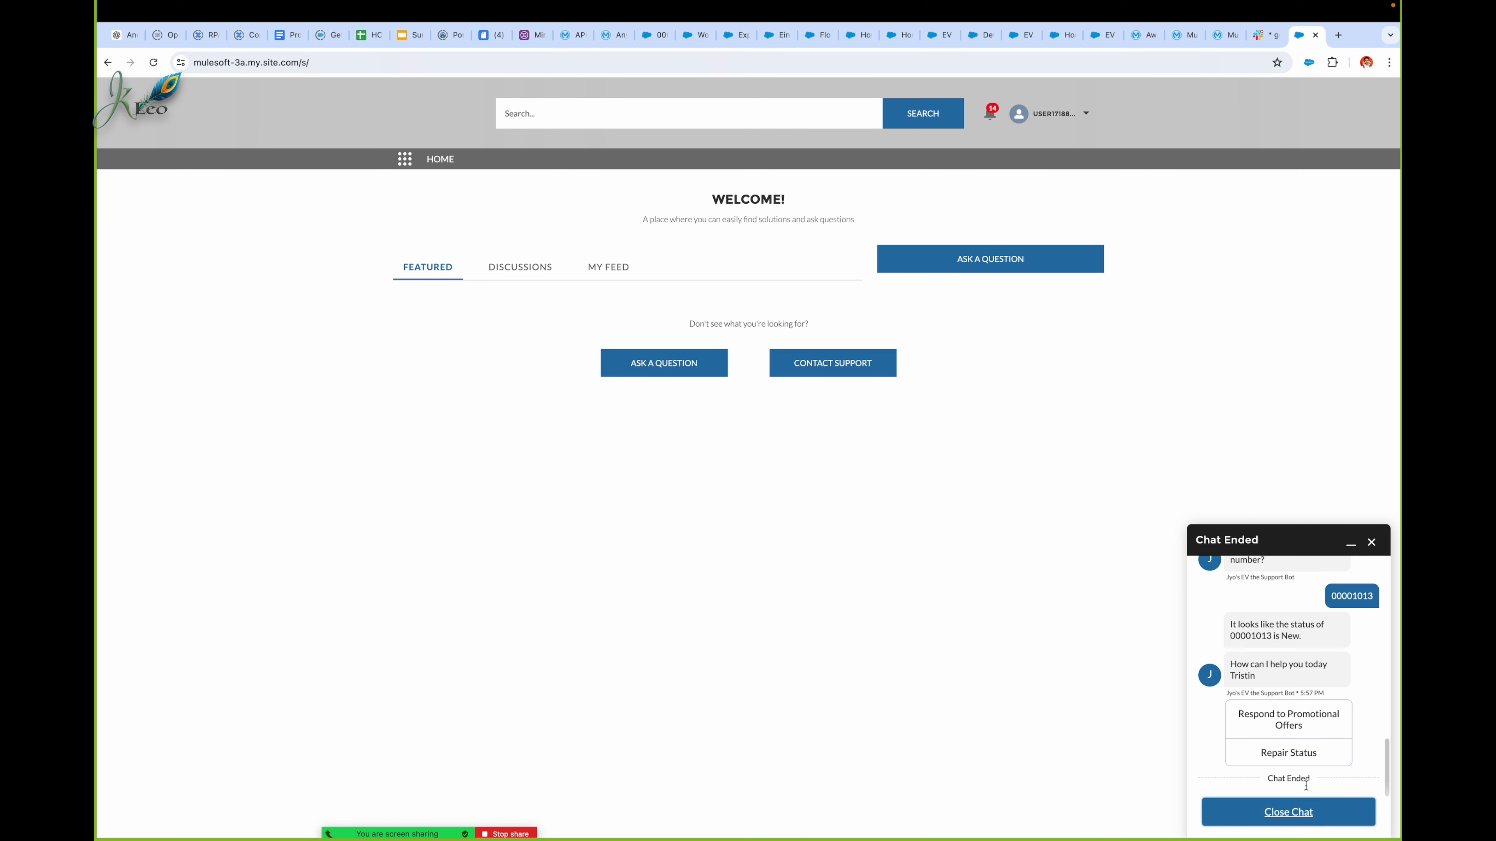
left_click(1308, 819)
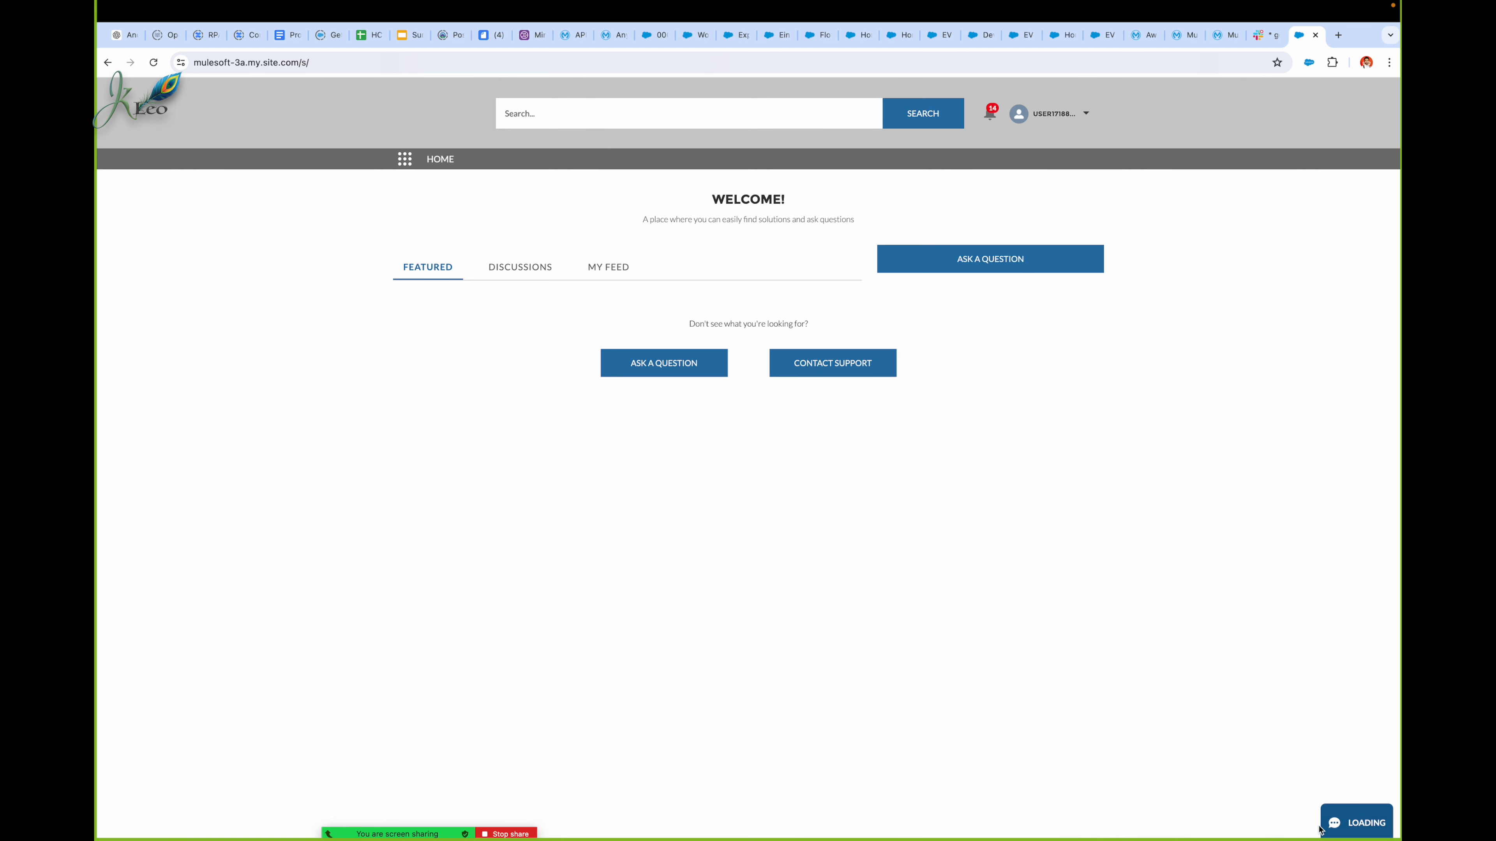
left_click(1356, 825)
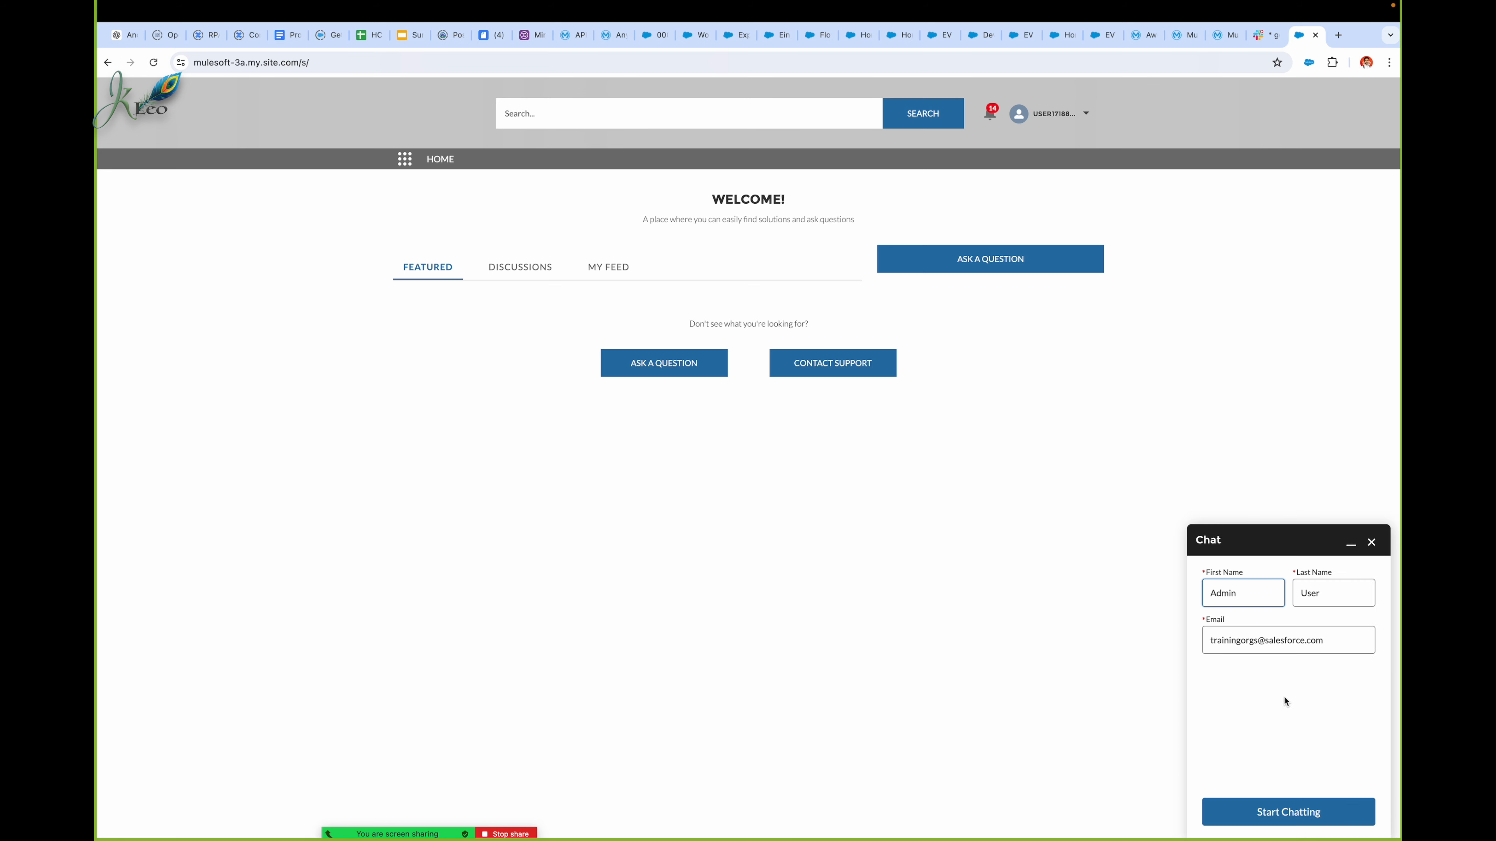
Step: Replace the prefilled first name, last name and e-mail in the new chat form with the test customer's details
double_click(1248, 592)
type("Tristin")
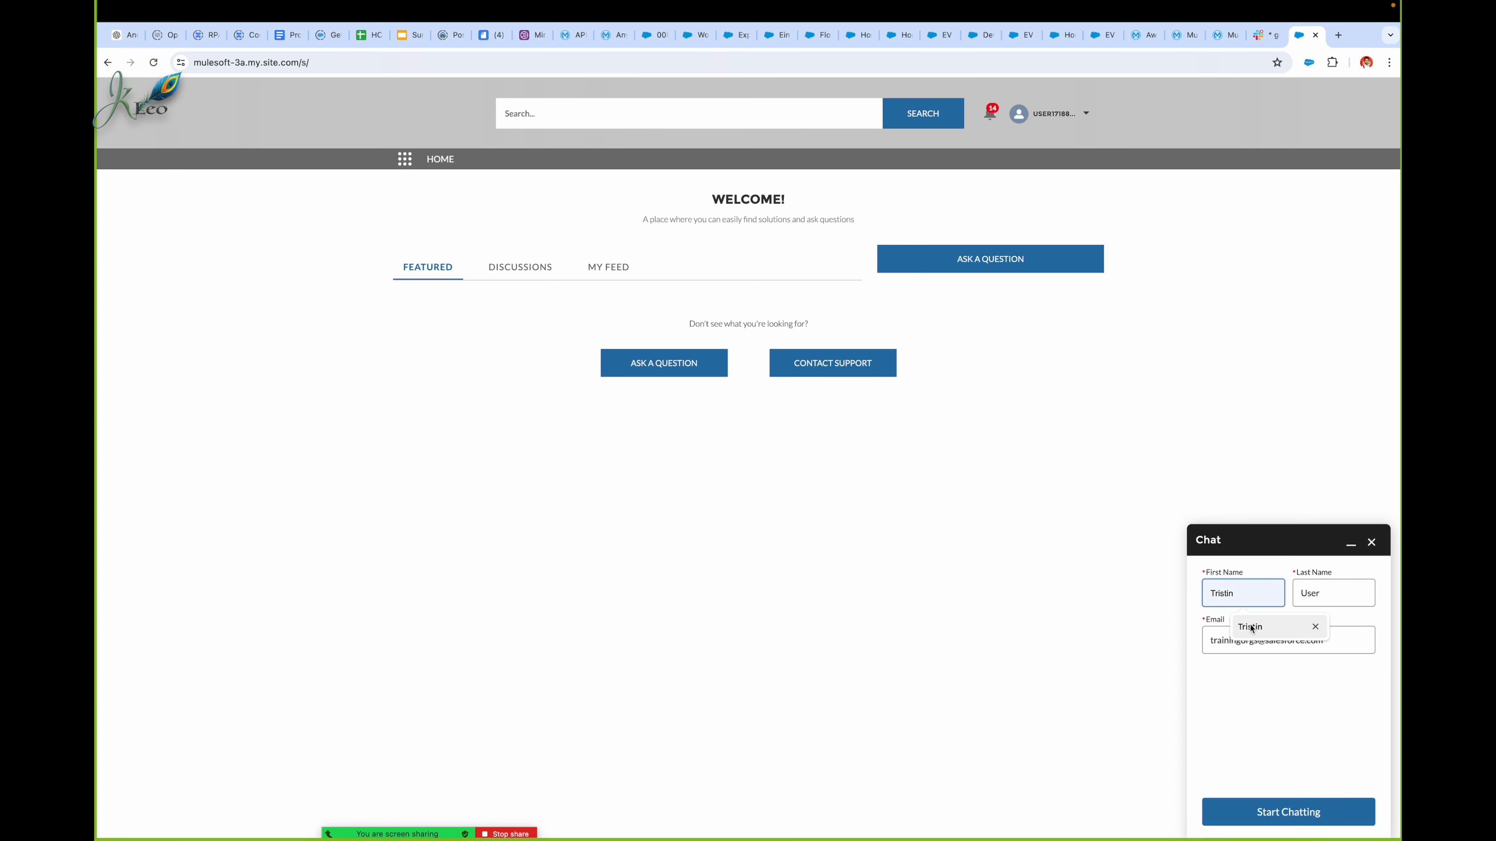
double_click(1322, 593)
type("Chris")
triple_click(1292, 640)
type("mailto:max.mule")
left_click(1286, 719)
Step: Start the chat, choose Respond to Promotional Offers and select EV1 Sedan as the vehicle
left_click(1280, 810)
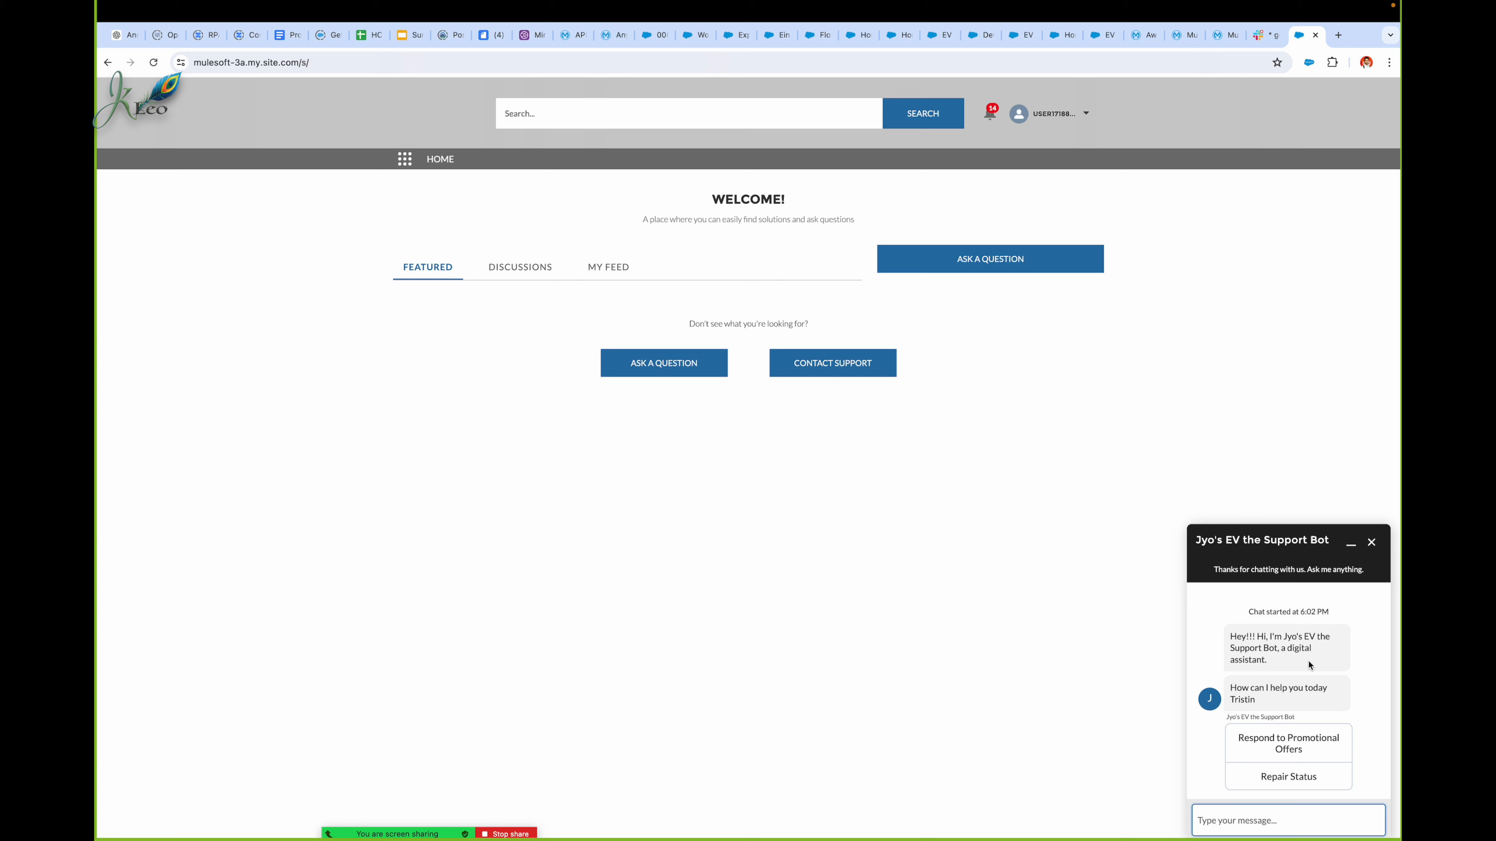
left_click(1306, 749)
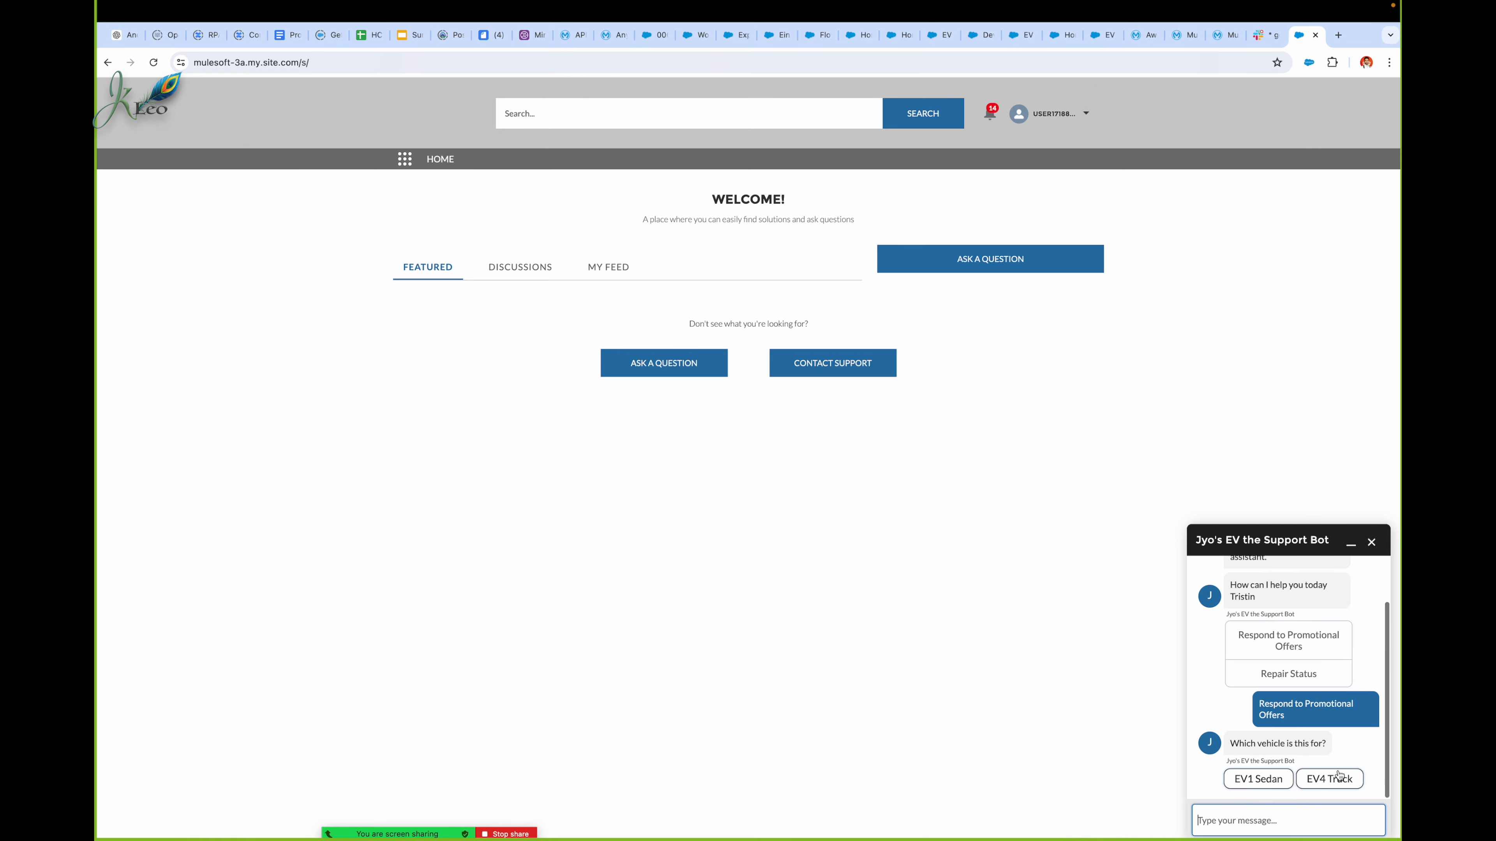
left_click(1272, 777)
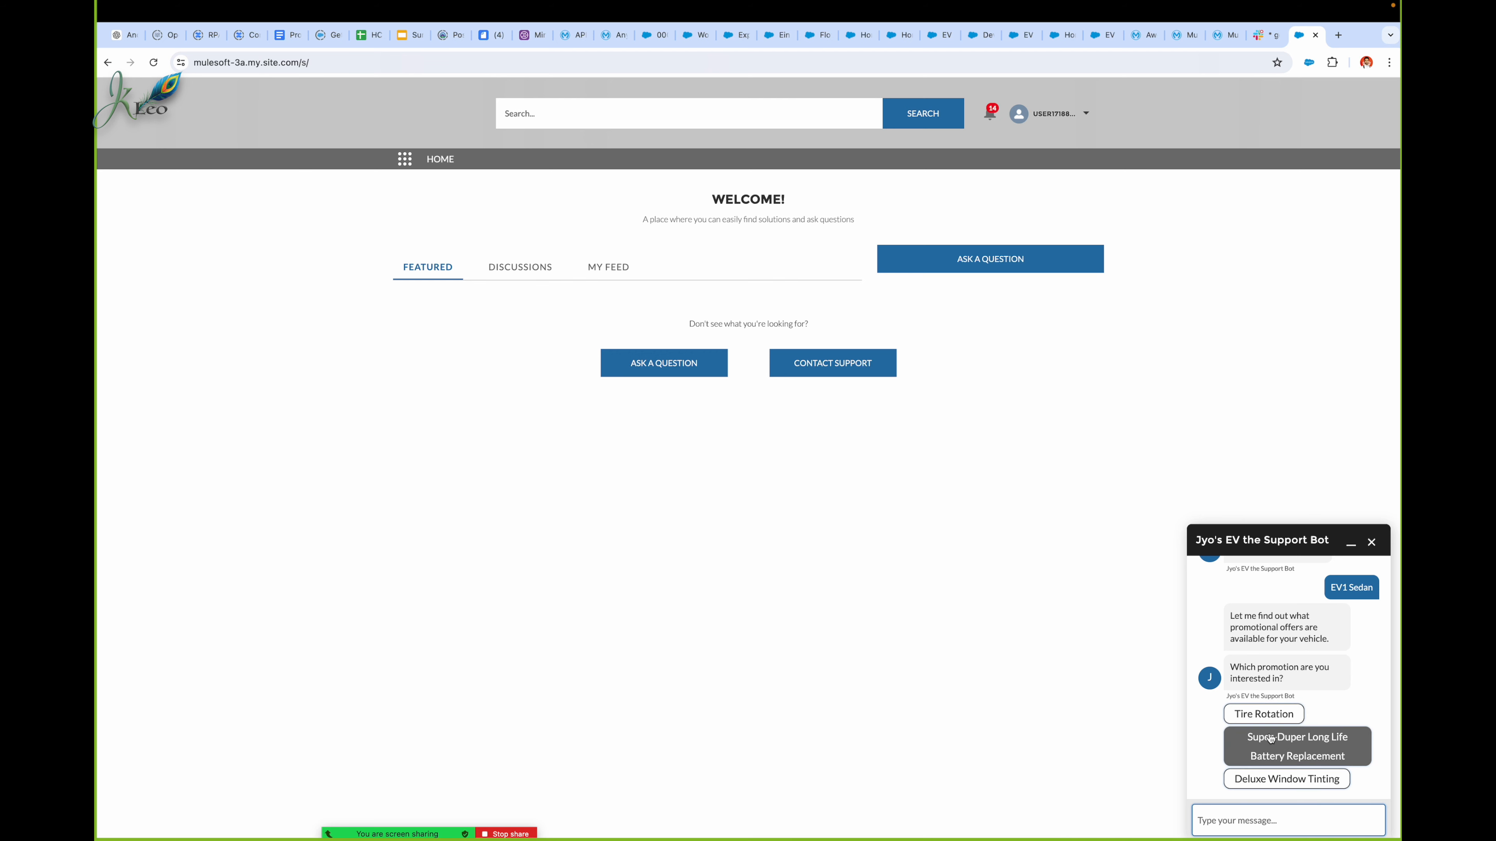
Step: Choose the Super-Duper Long Life Battery Replacement promotion and copy the issued case number into the chat message field
left_click(1322, 757)
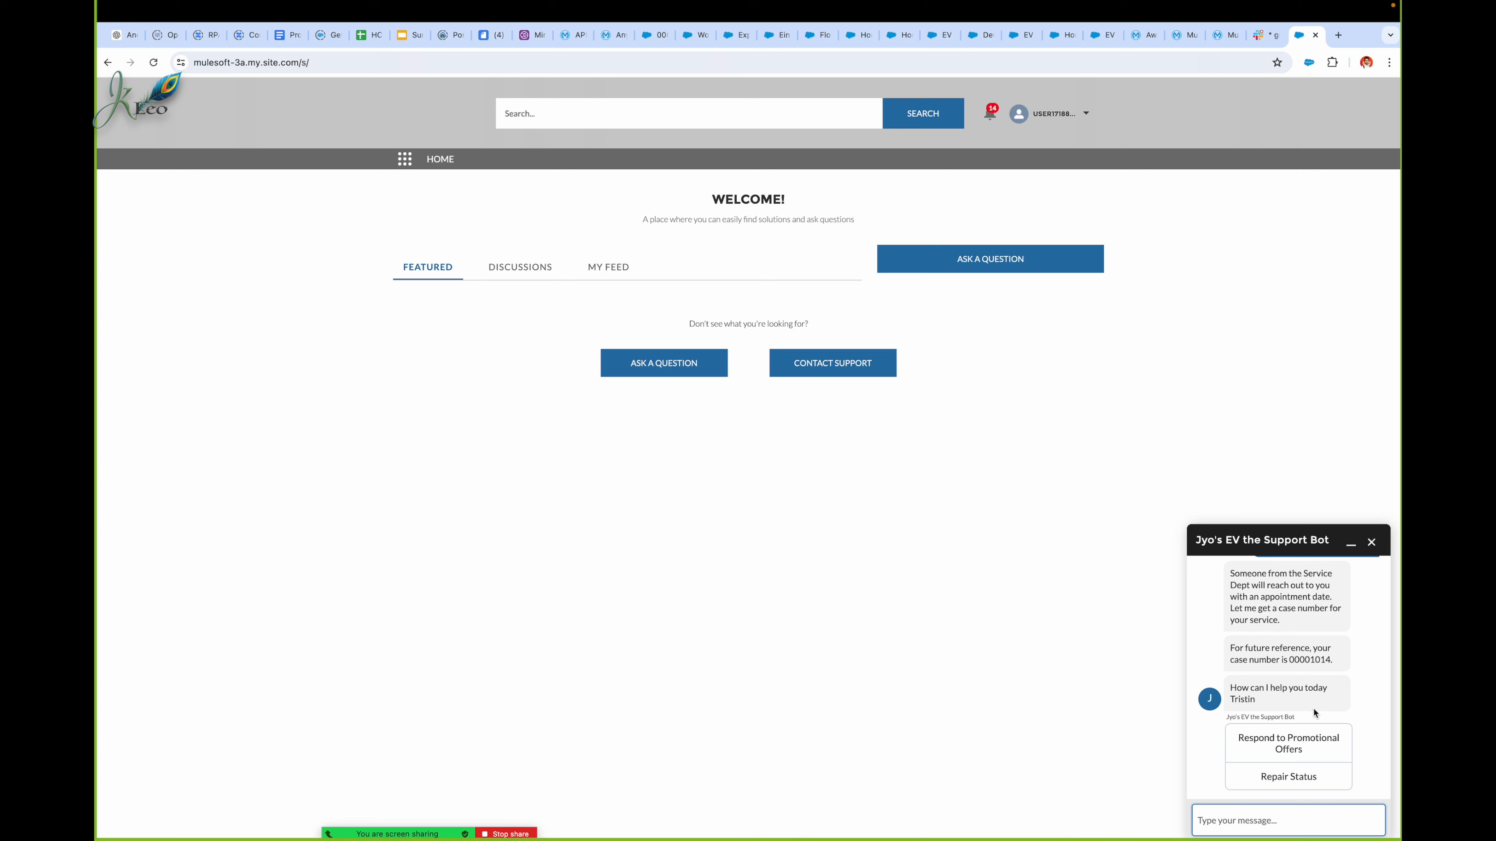
triple_click(1301, 663)
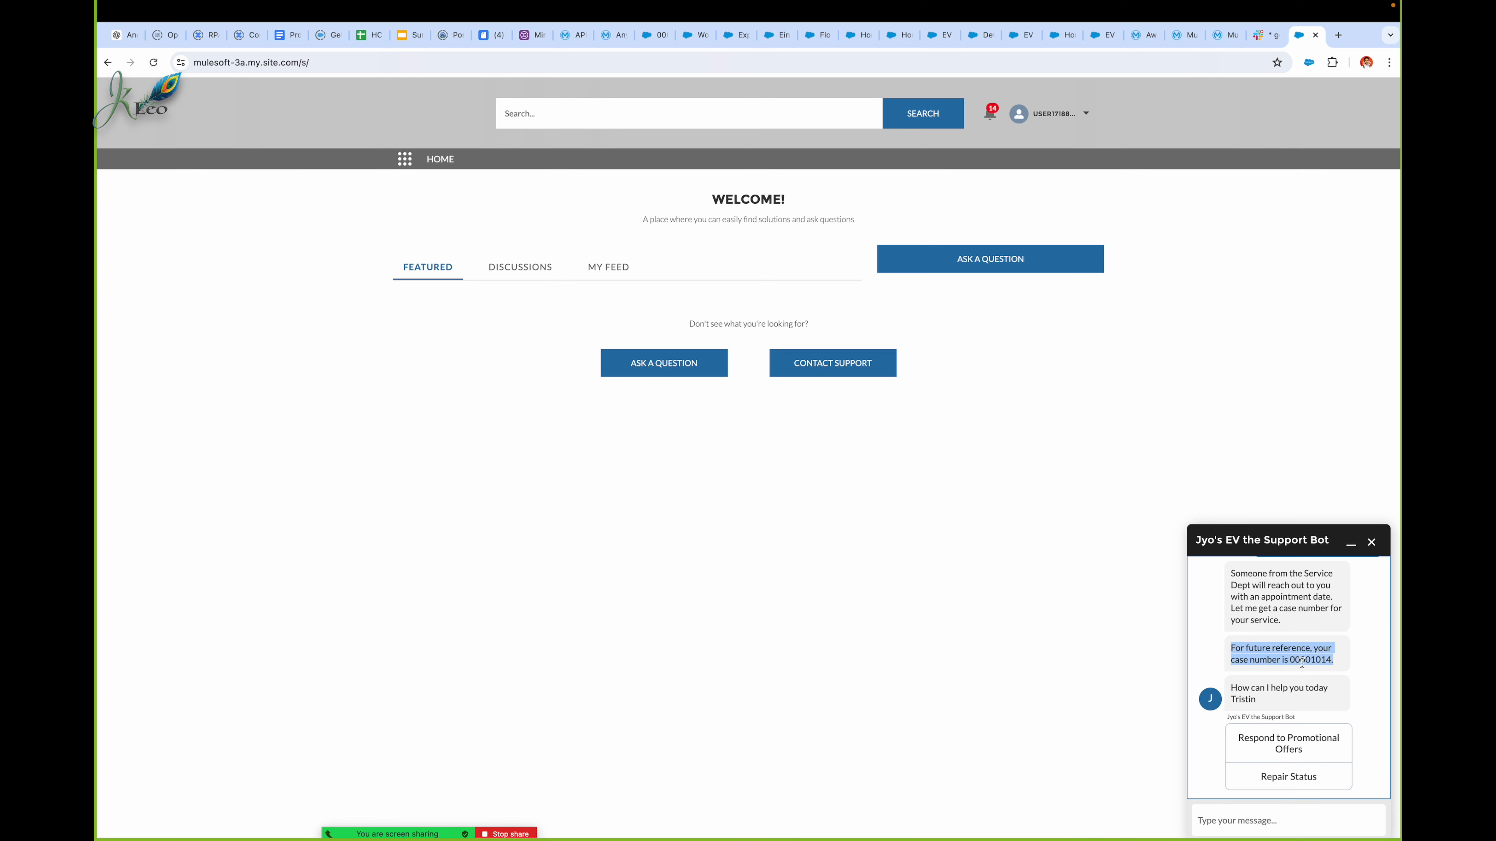
left_click(1275, 663)
double_click(1304, 660)
key("ctrl+c")
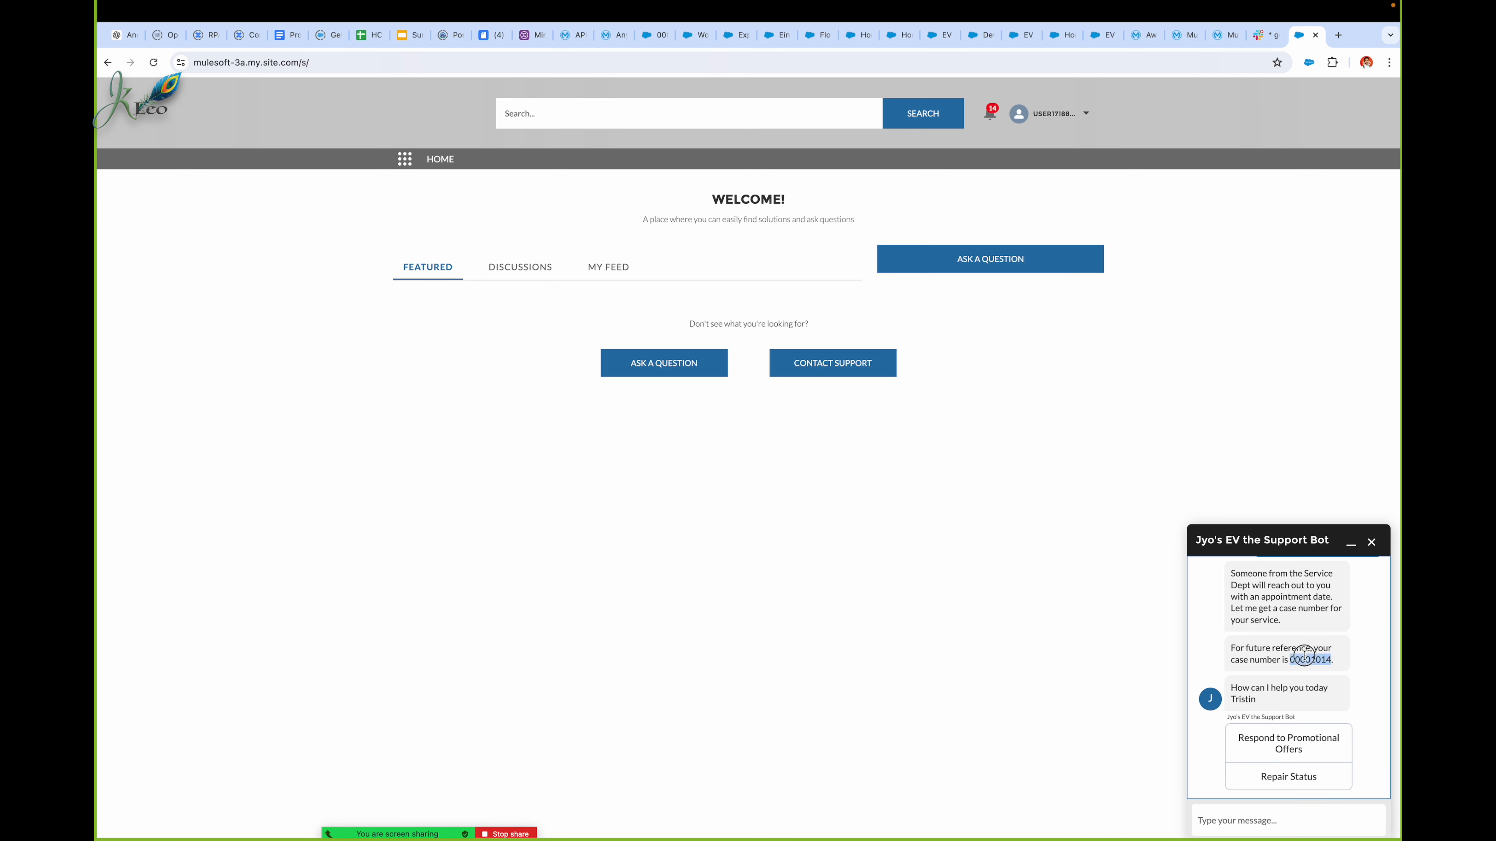
left_click(1327, 816)
key("ctrl+v")
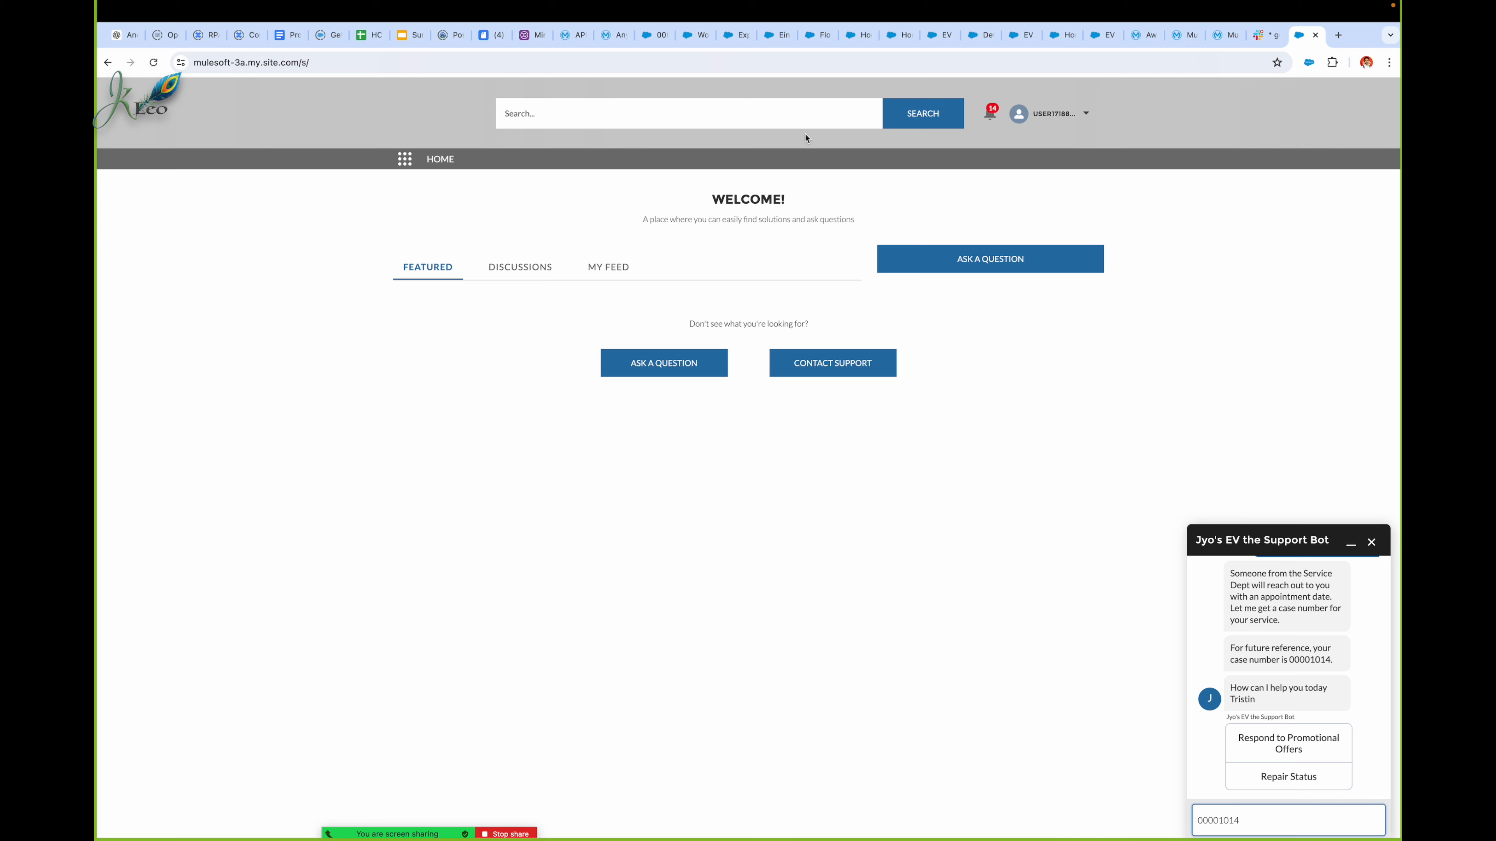
Step: Open the newly created EV1 Sedan case from the EVs R Us case list and examine its Work Guide message
left_click(657, 36)
left_click(223, 137)
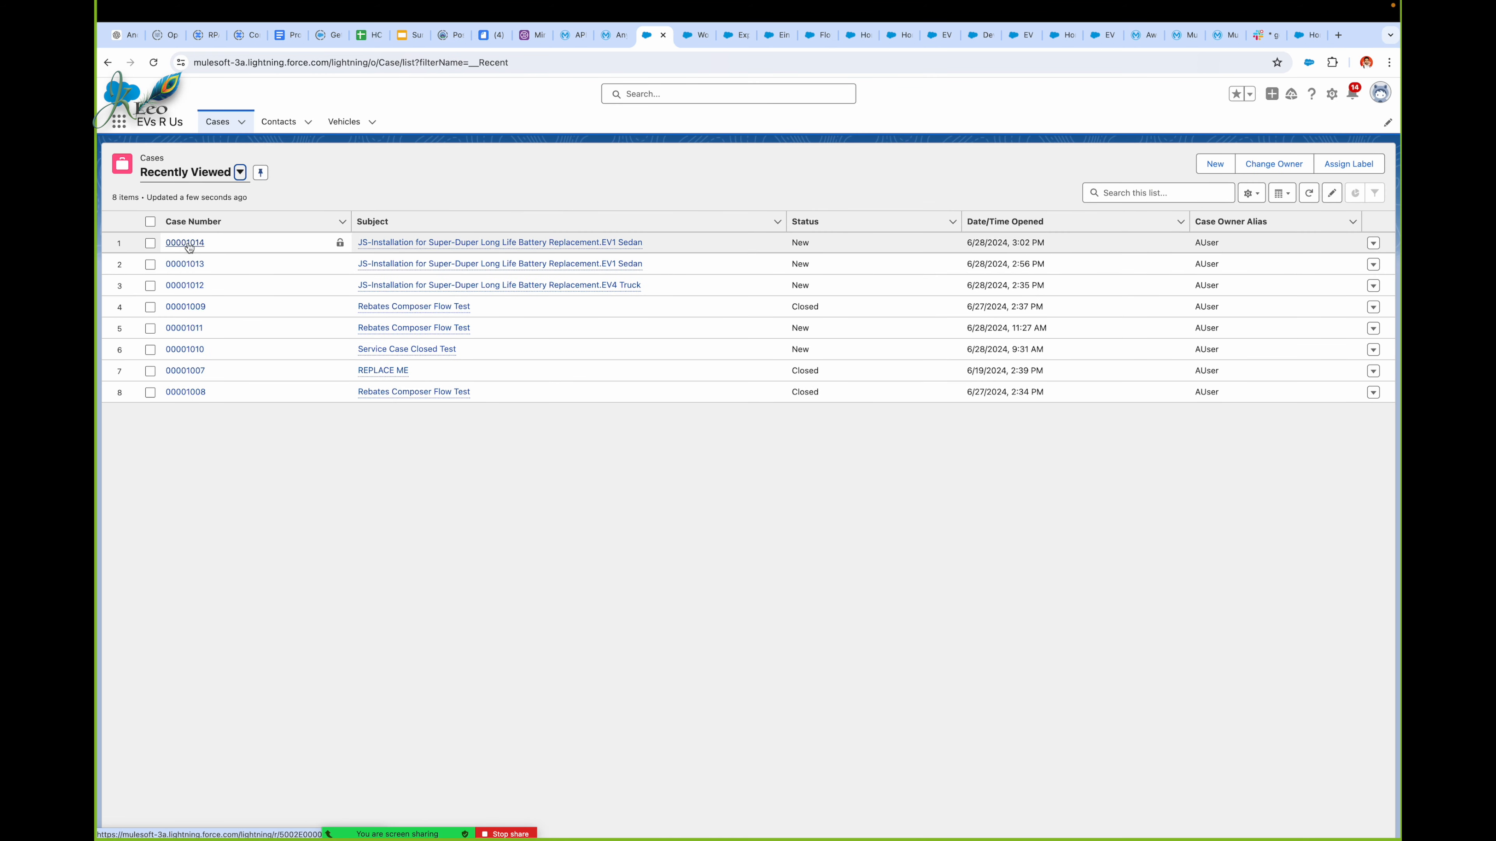
left_click(185, 242)
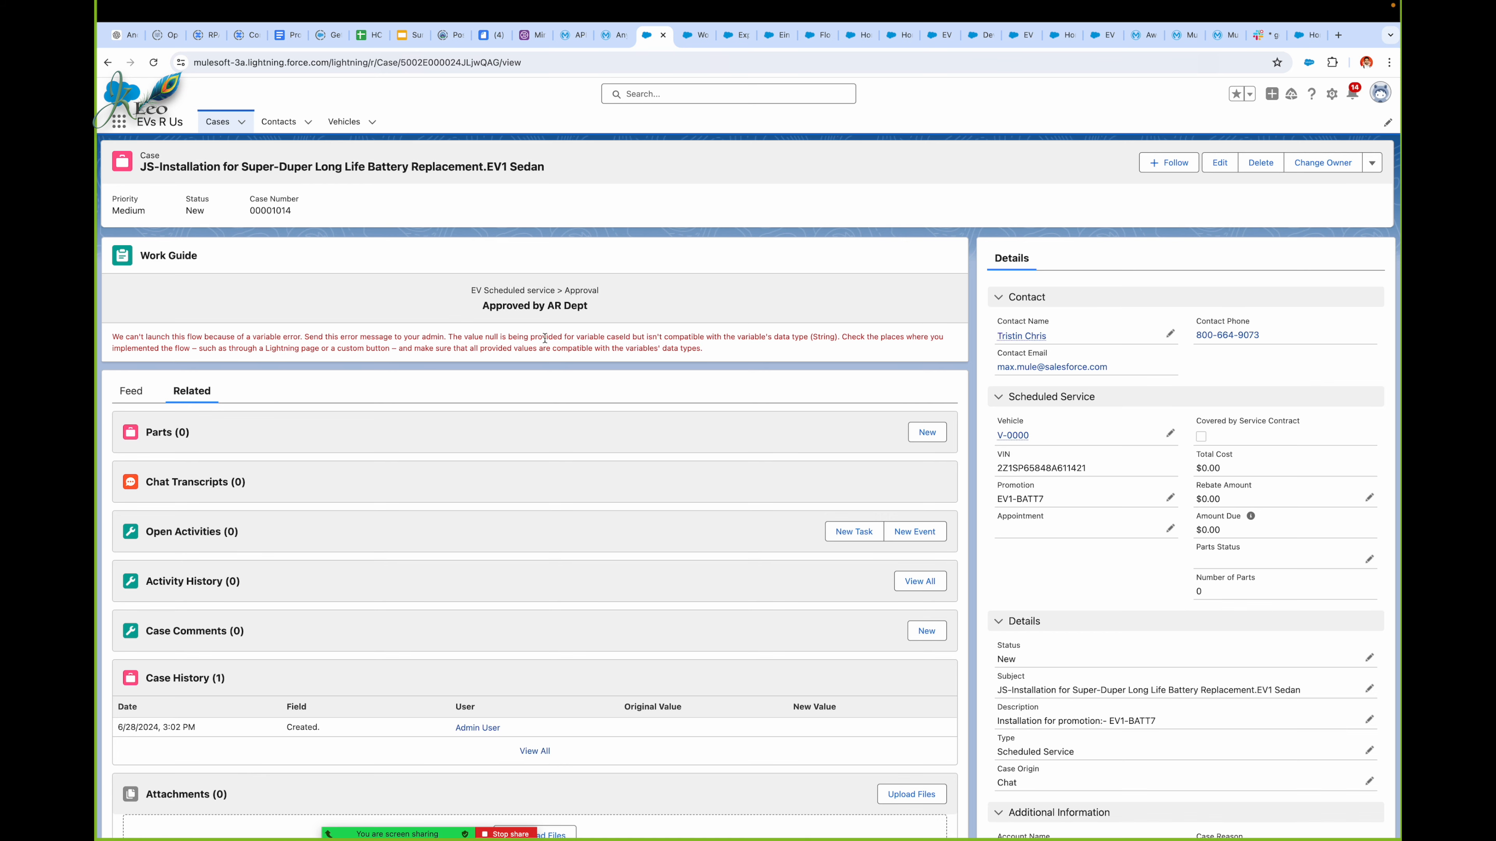
double_click(626, 335)
Step: Return to the EV Scheduled service orchestration and open the Approved by AR Dept step in the Approval stage
key("ctrl+Tab")
key("ctrl+Tab")
key("ctrl+Tab")
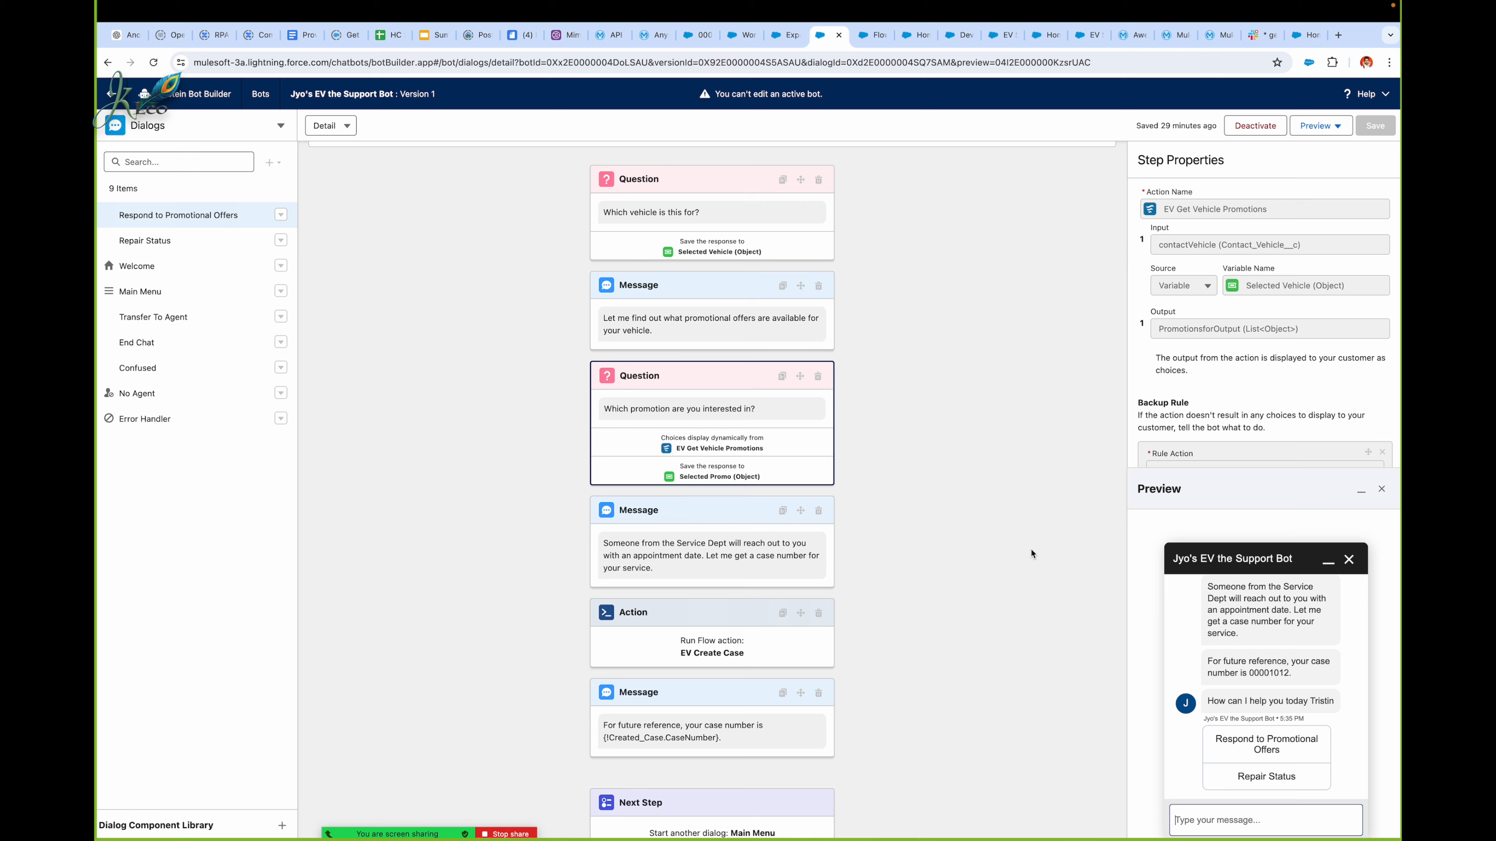
left_click(971, 429)
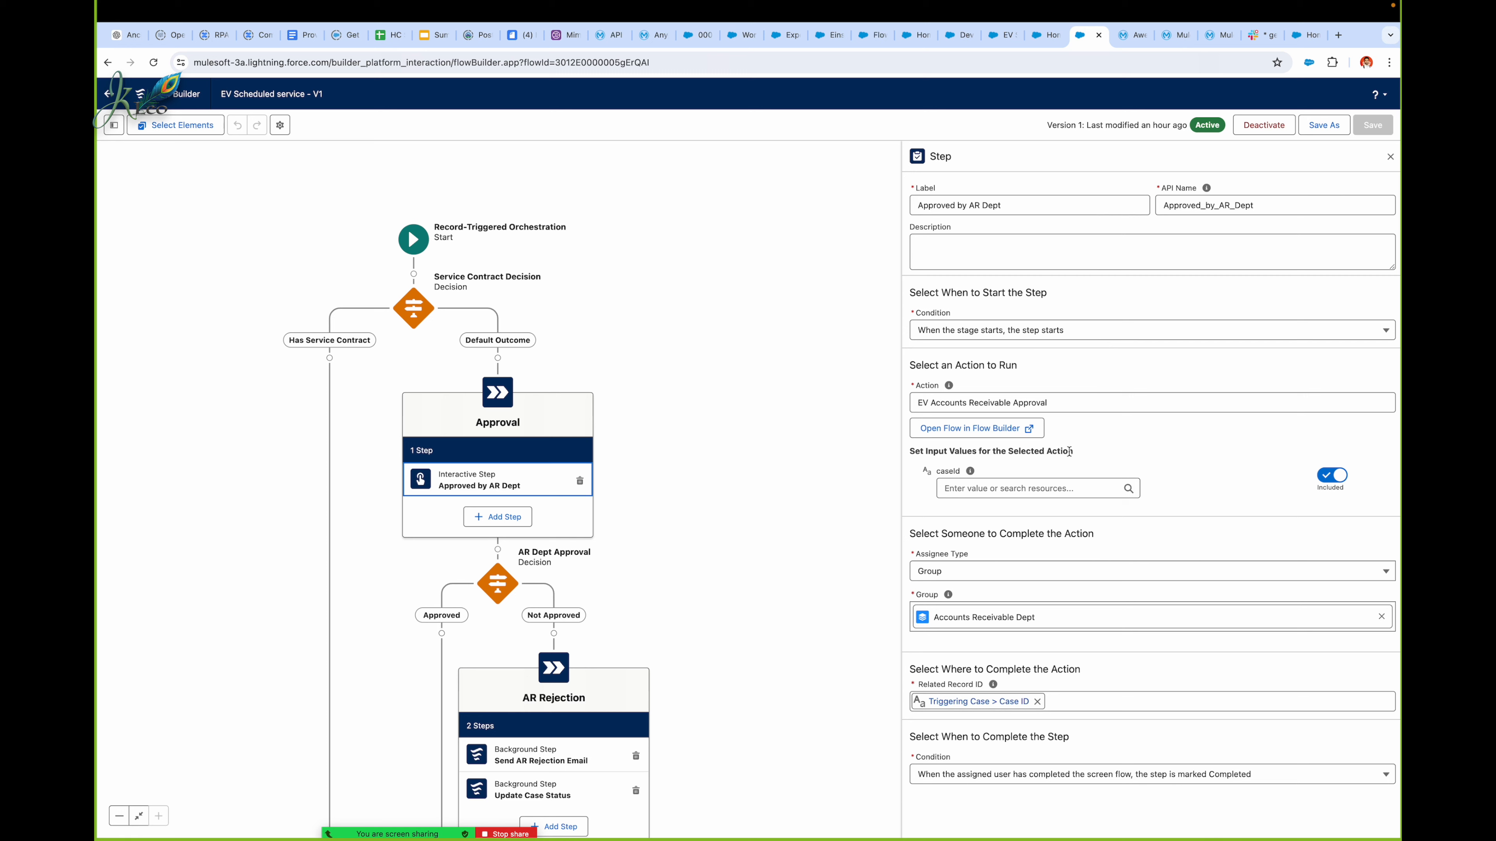
Step: Set the Approved by AR Dept step's caseId input to Triggering Case > Case ID and close the step's properties
left_click(1049, 486)
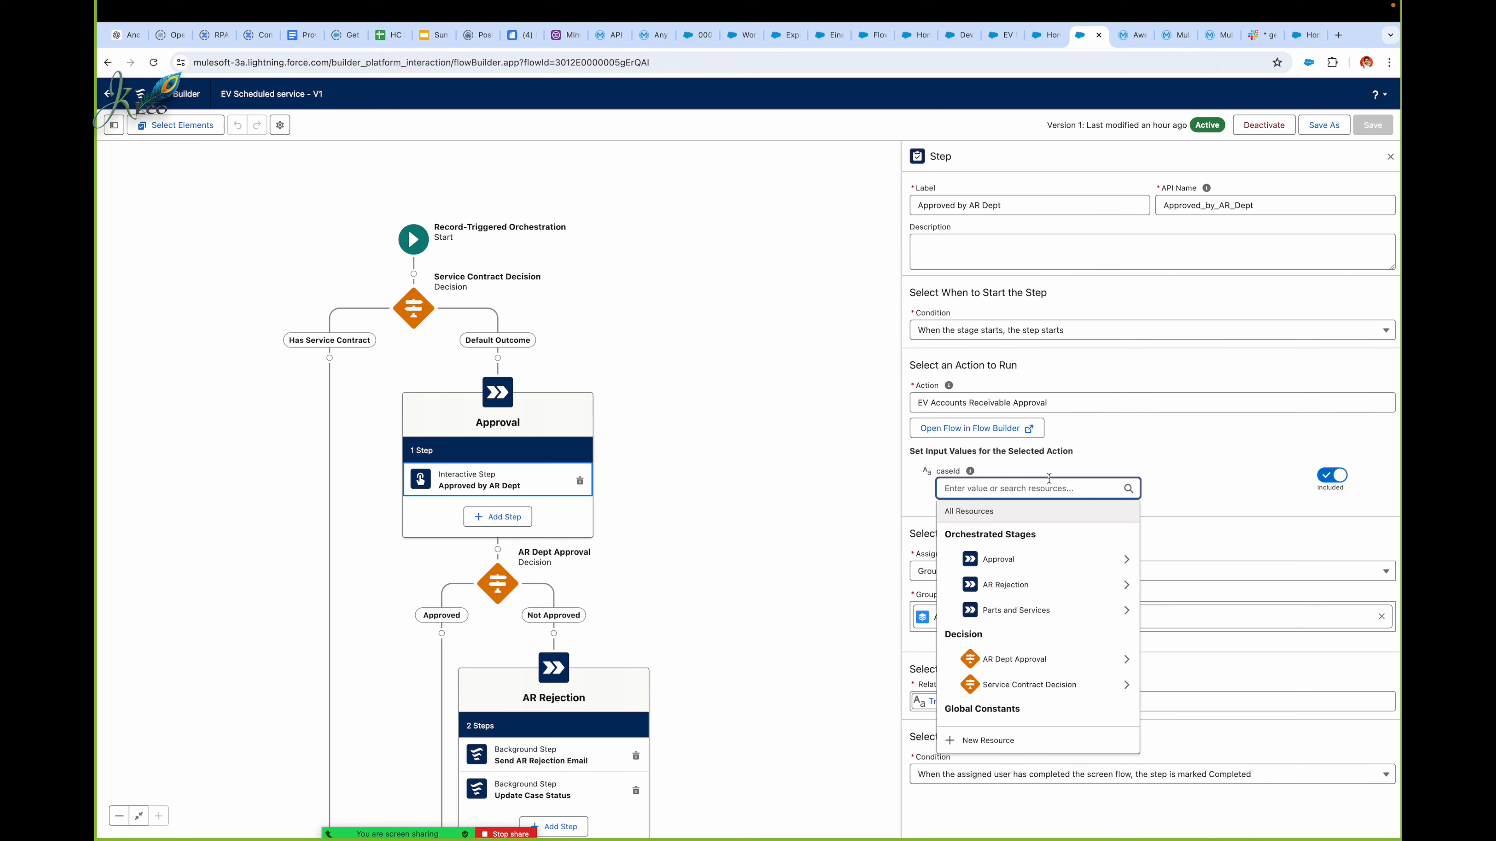
type("ic")
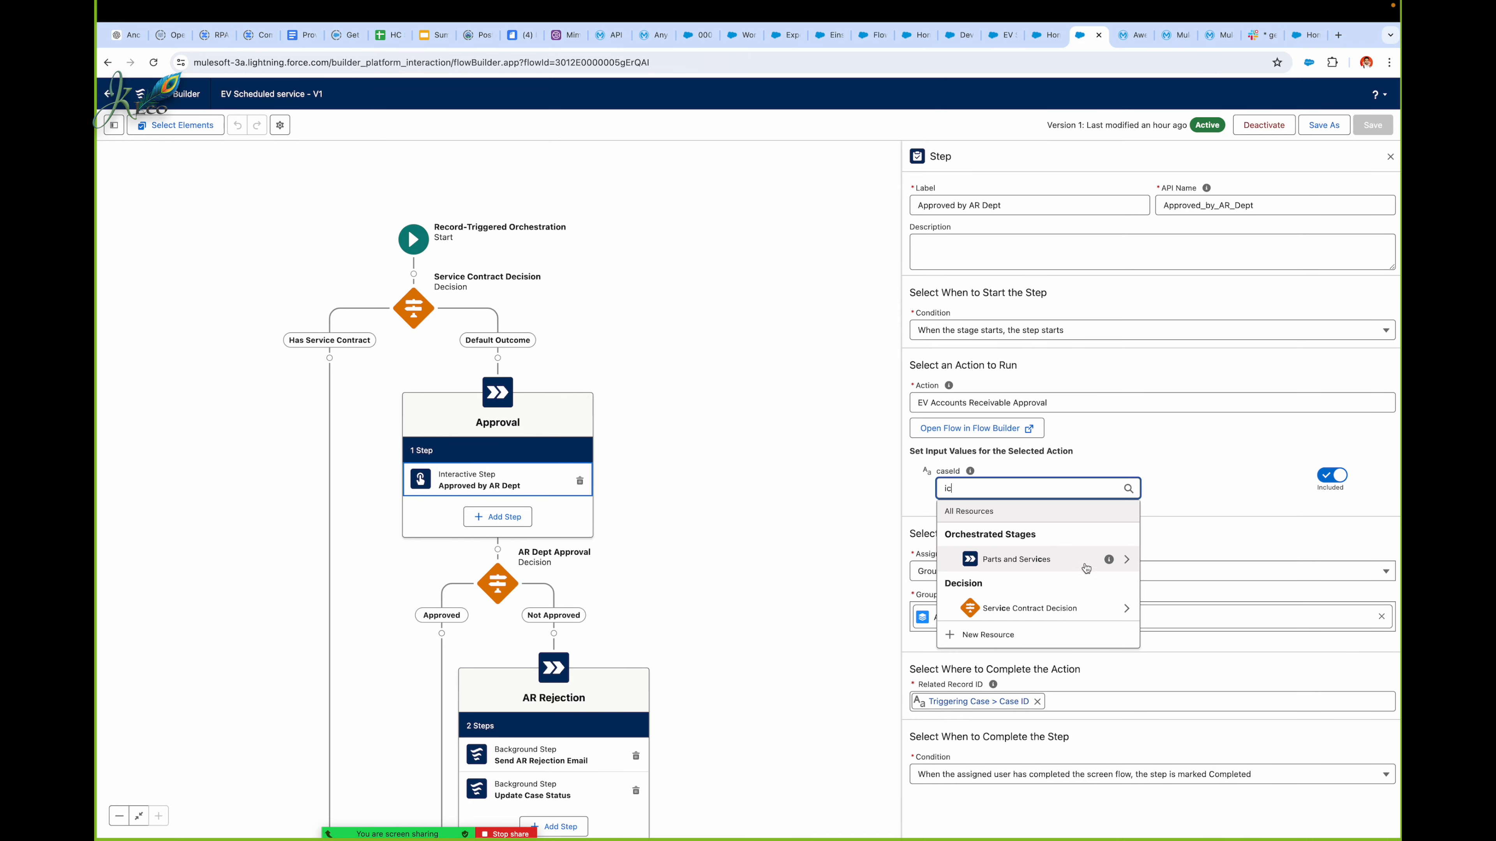
key("BackSpace")
key("BackSpace")
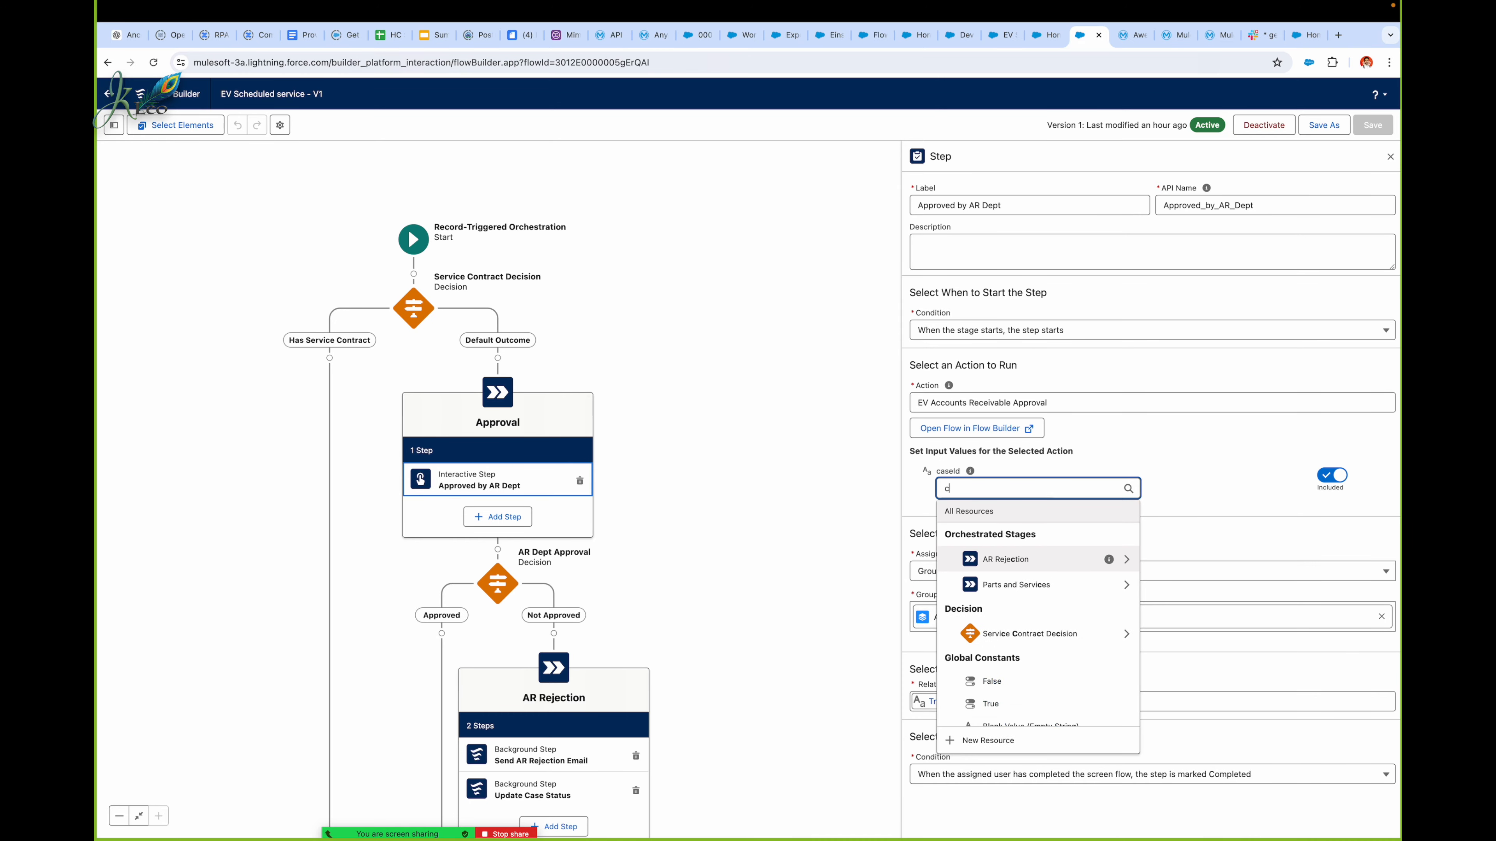
type("case")
left_click(1015, 558)
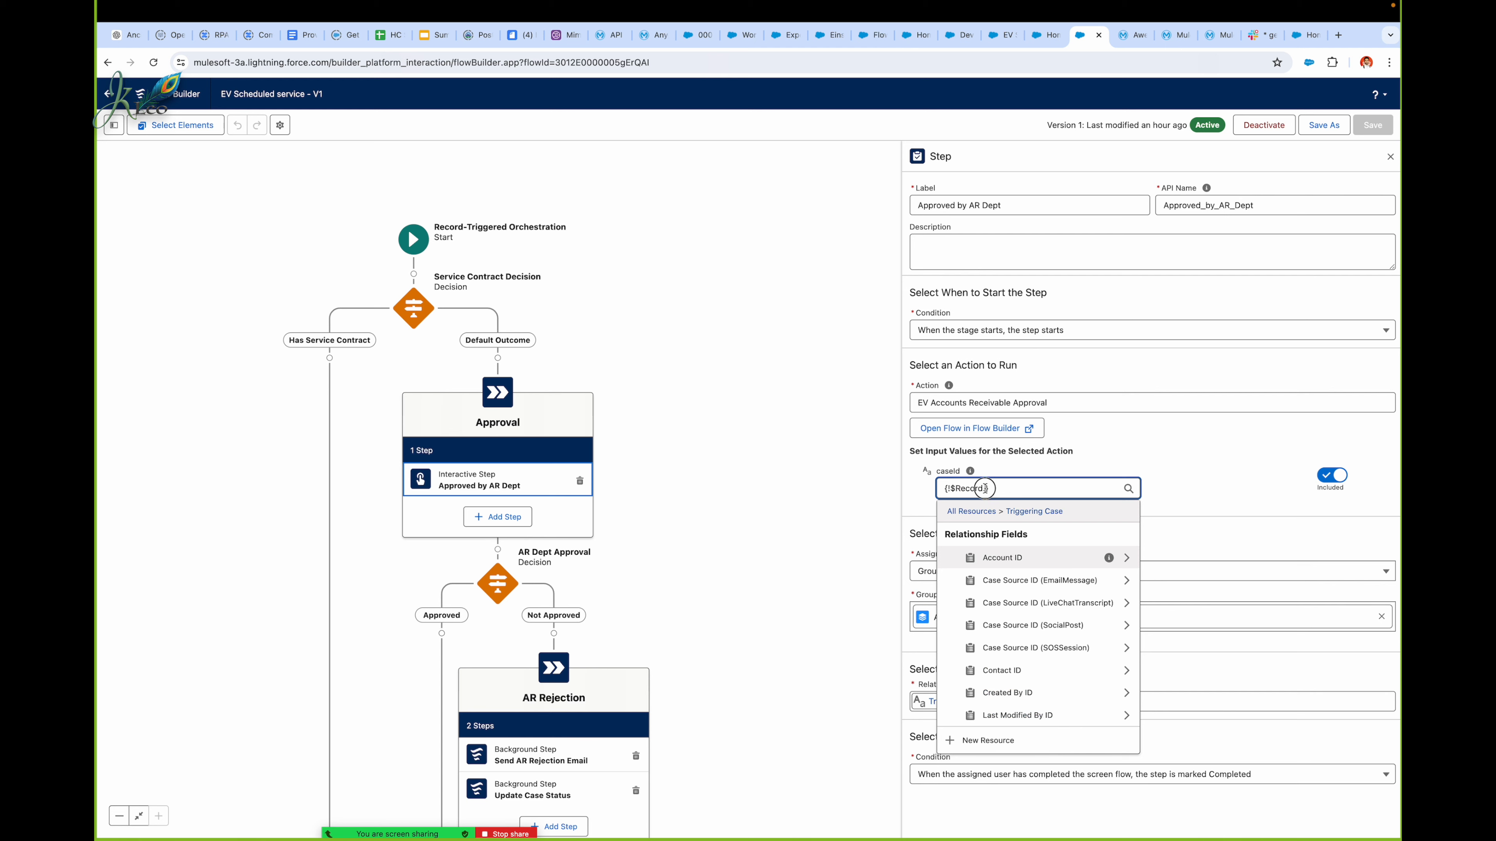
type("ID")
scroll(1032, 665, "down", 3)
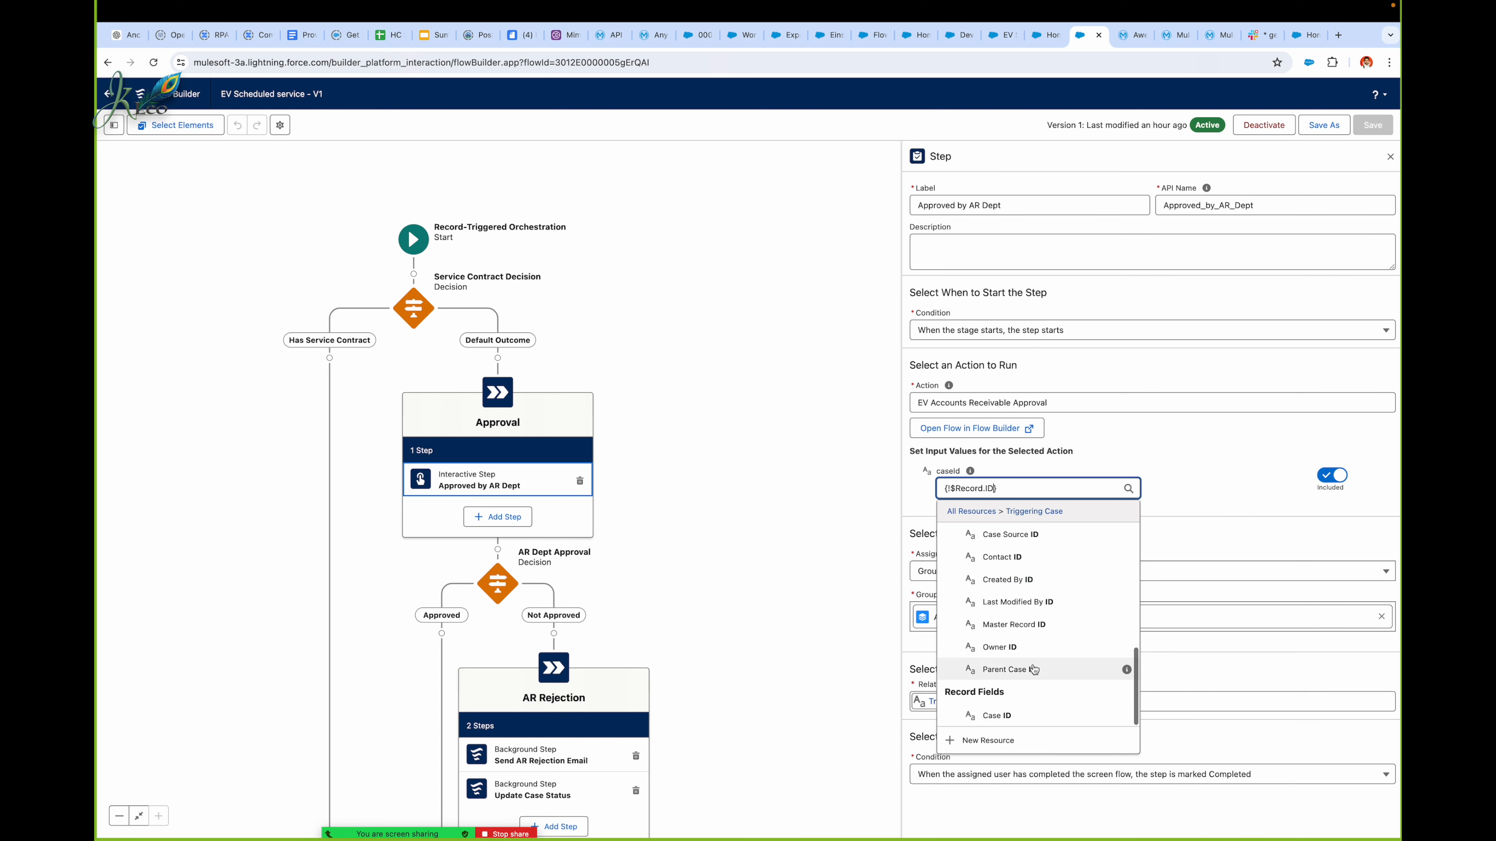
left_click(1024, 707)
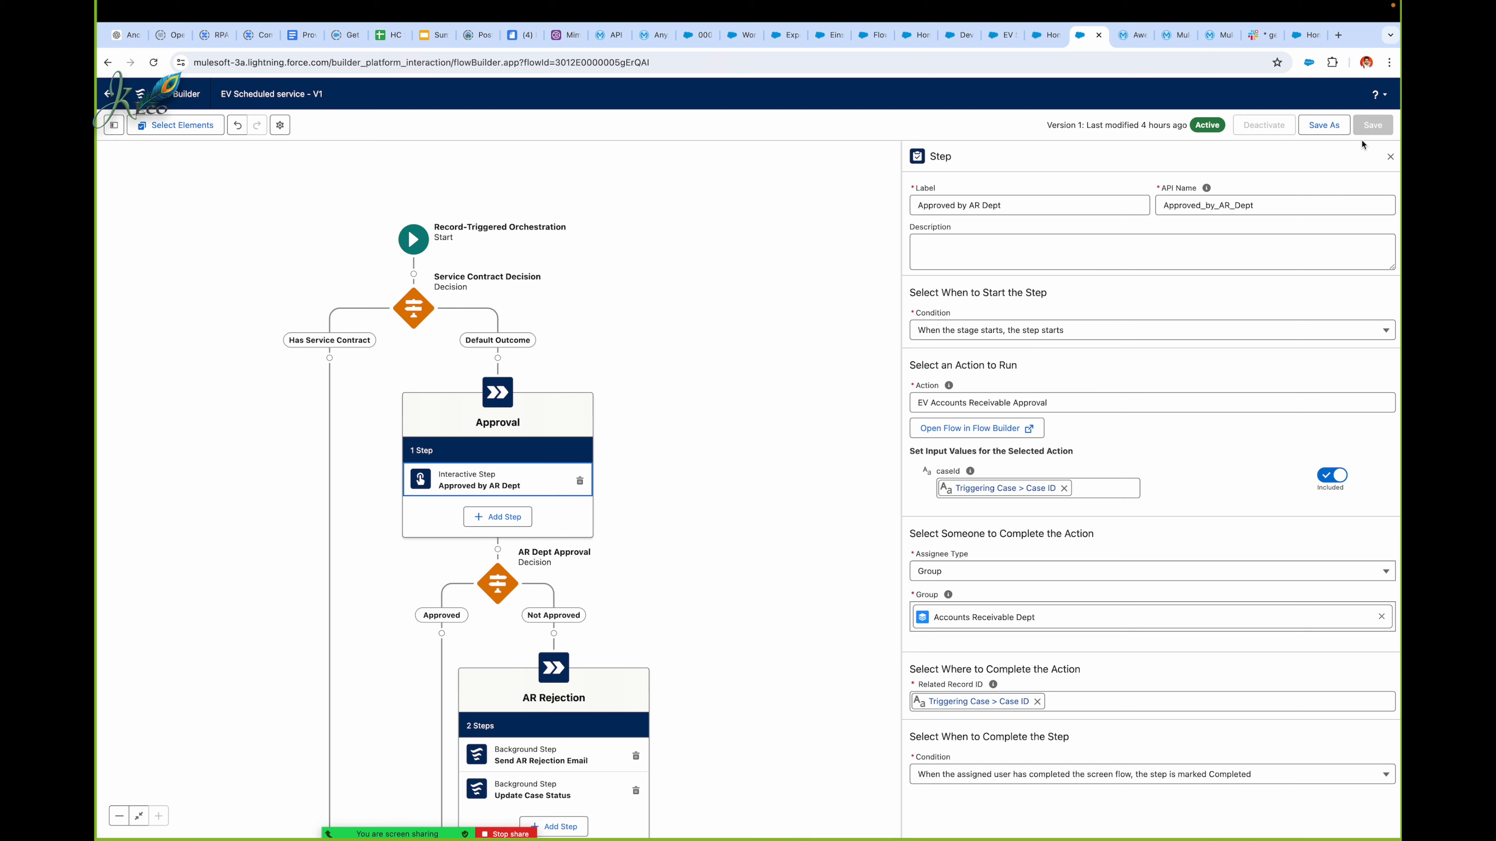
left_click(1391, 159)
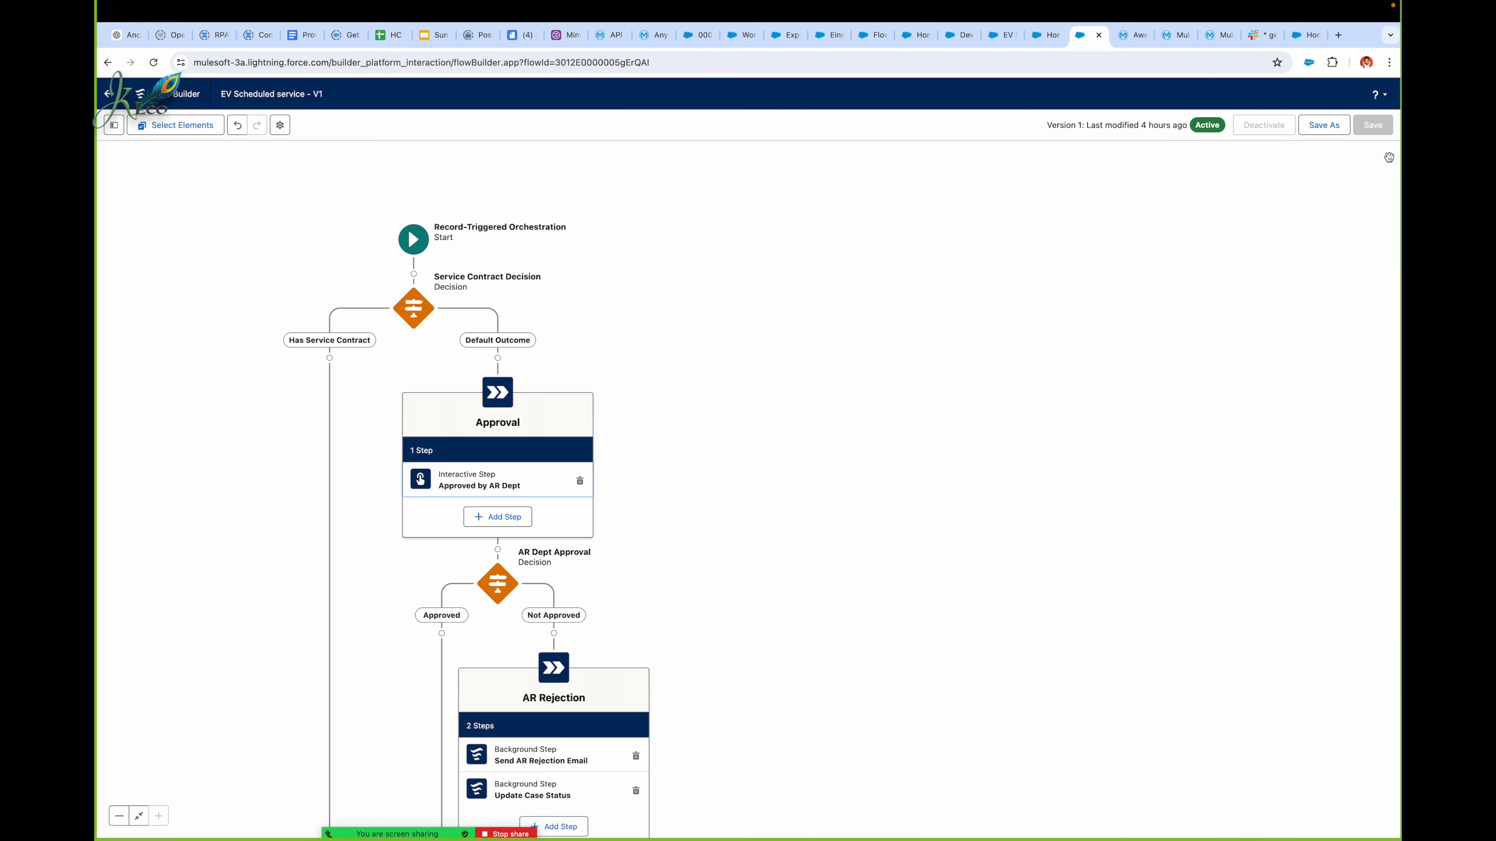
Step: Save the EV Scheduled service orchestration as a new version and activate that version
left_click(1324, 124)
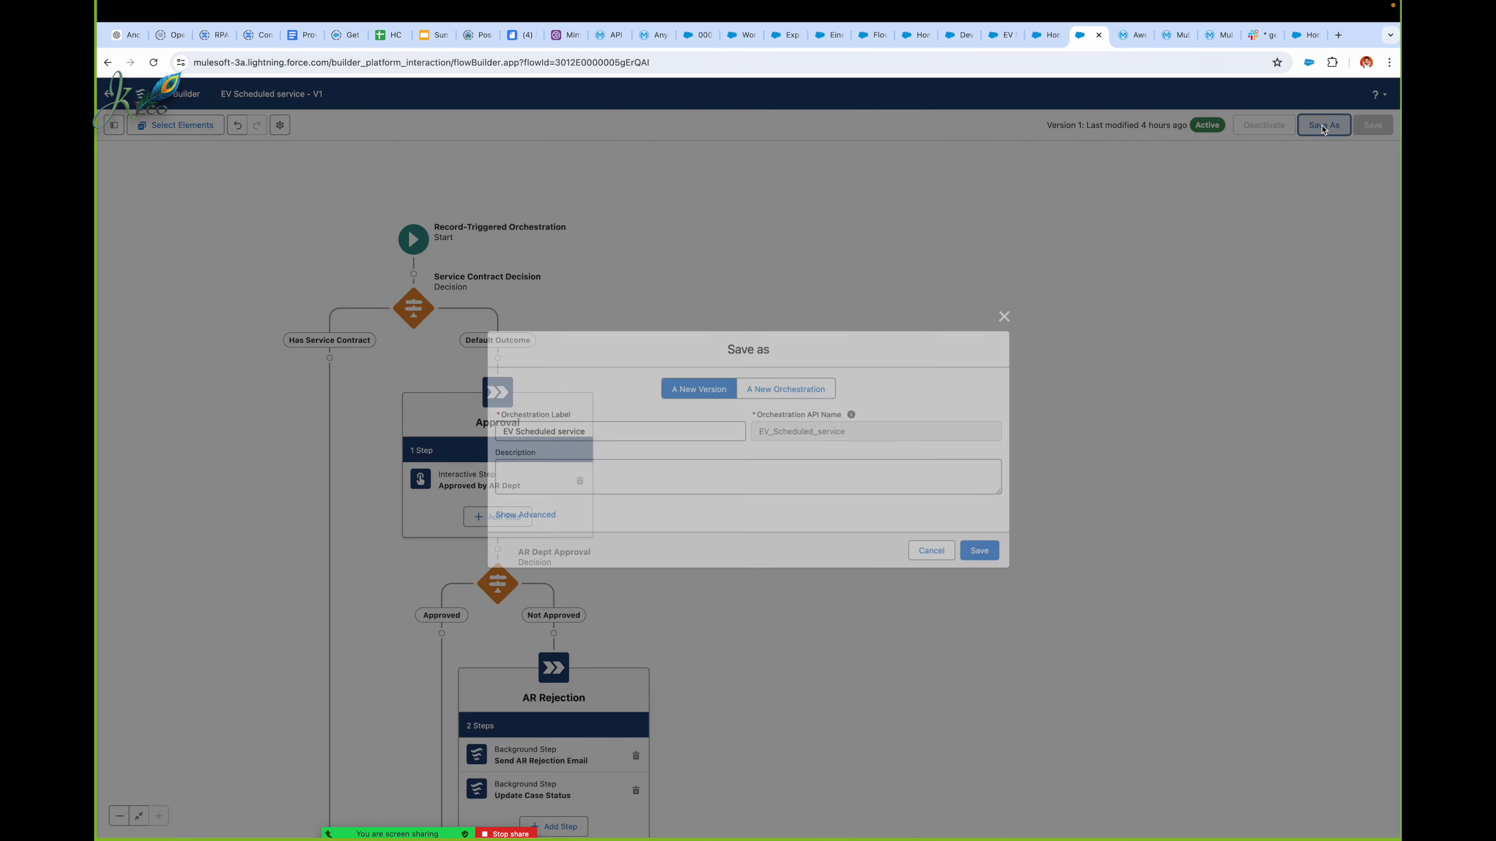
left_click(983, 552)
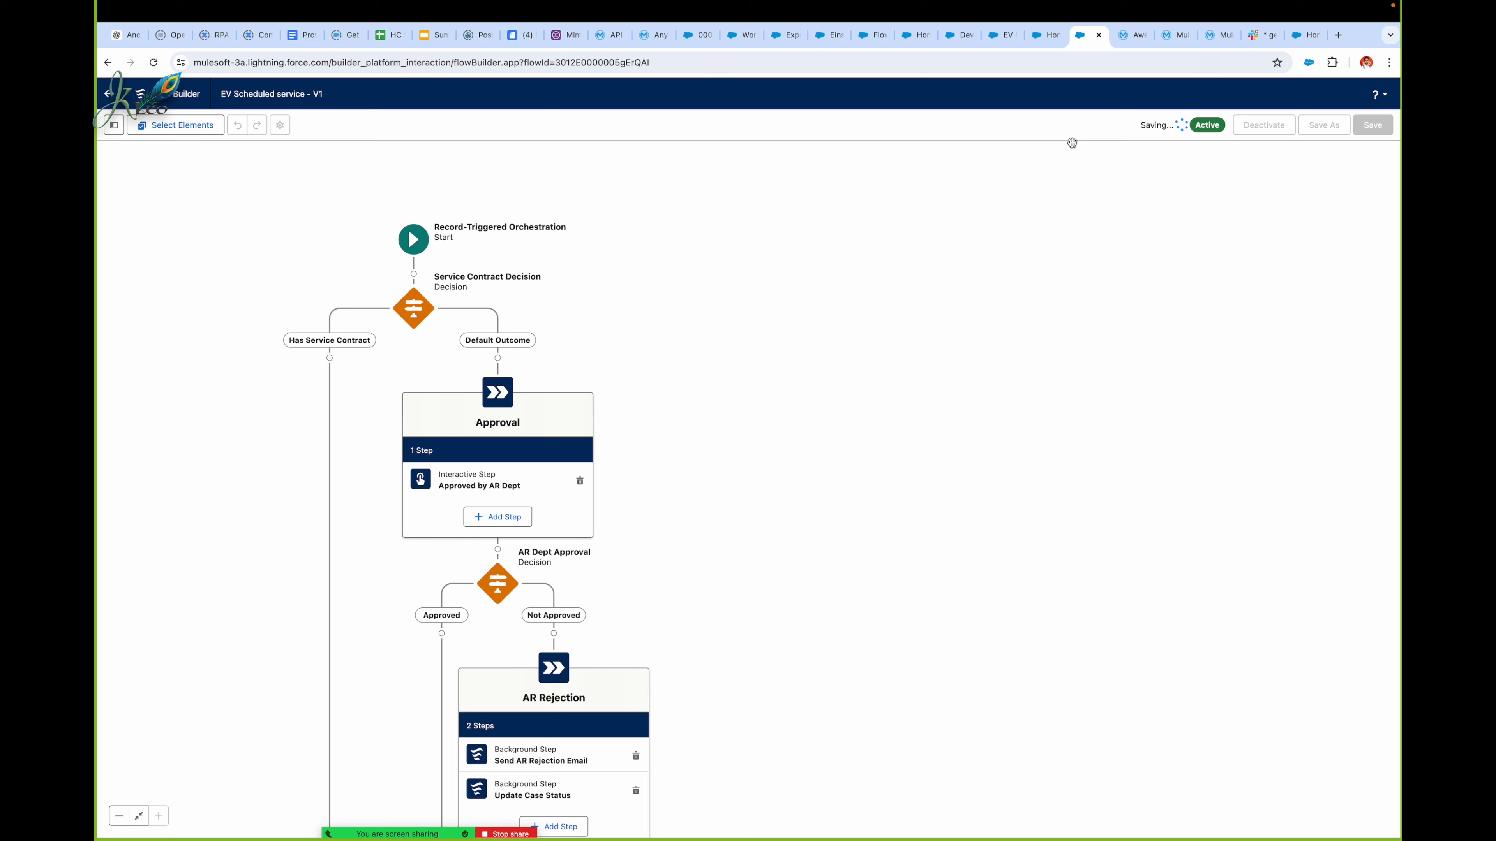
left_click(1275, 130)
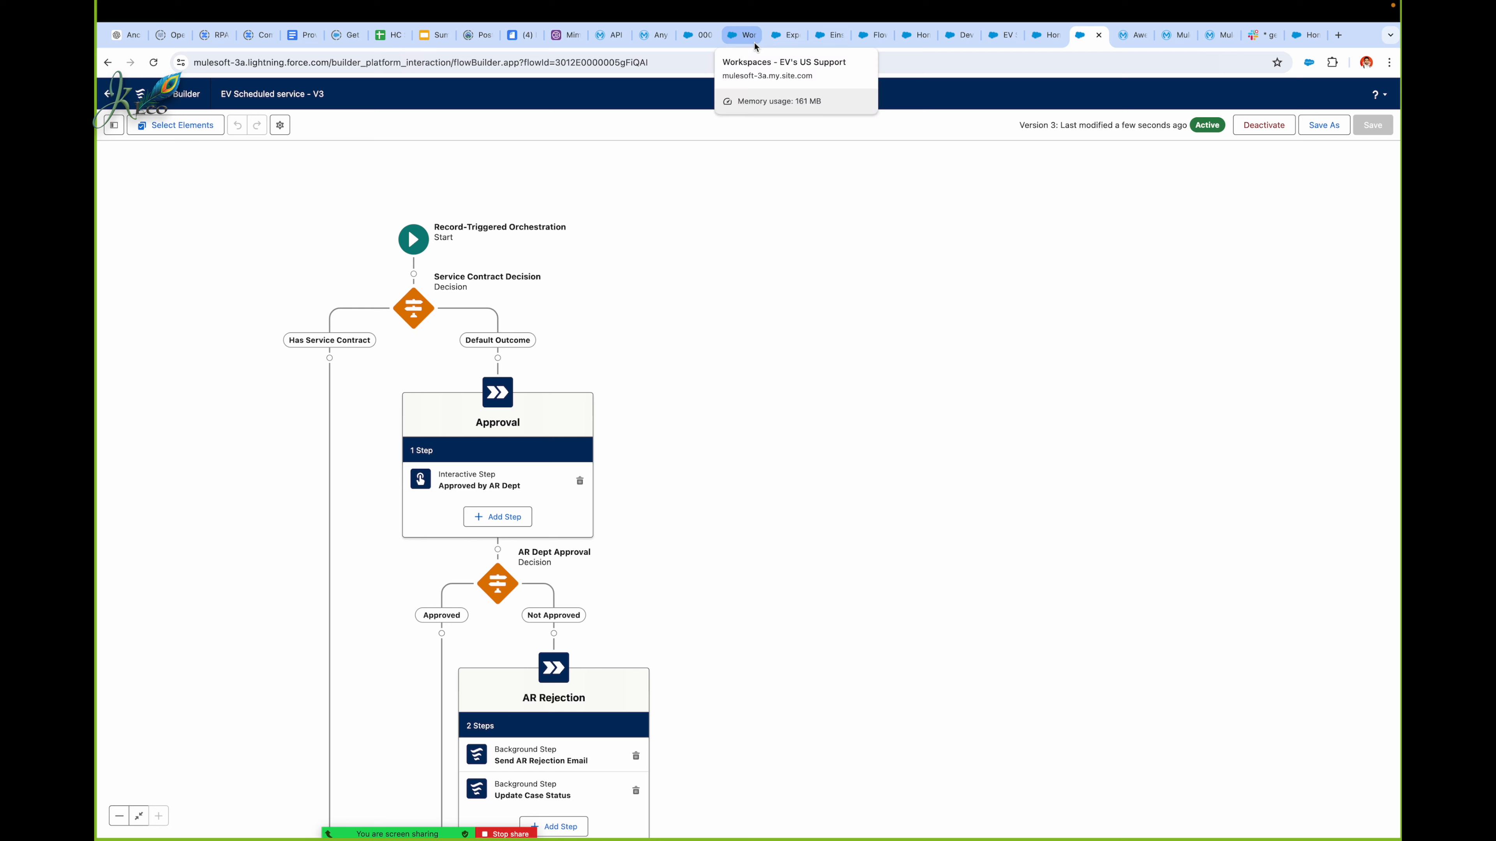
Step: Back on the EV's US Support site, end and close the previous bot chat and open a new chat form
left_click(1300, 38)
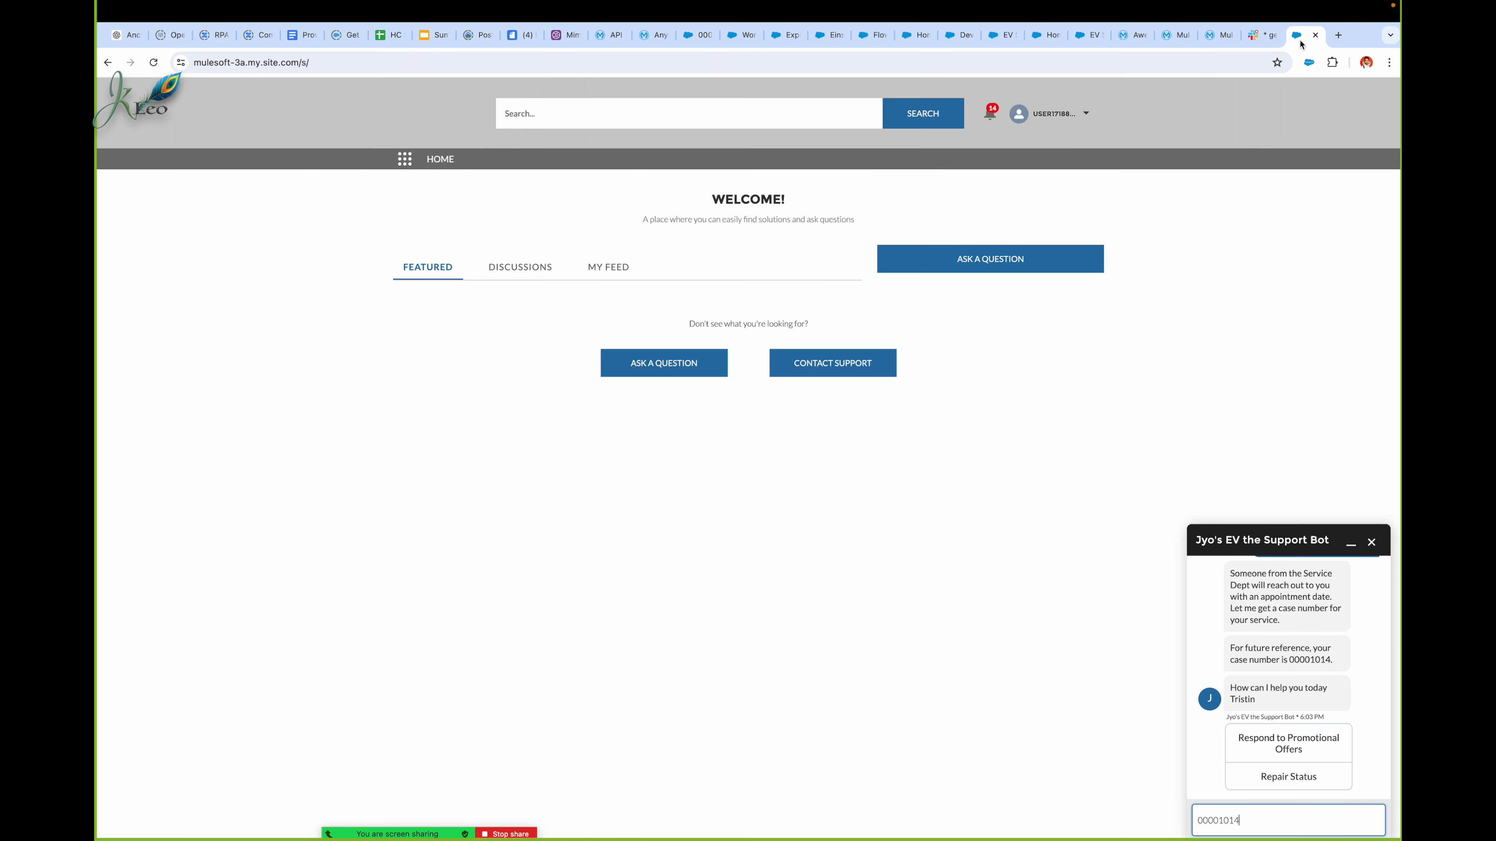
left_click(1071, 63)
key("Return")
left_click(1370, 541)
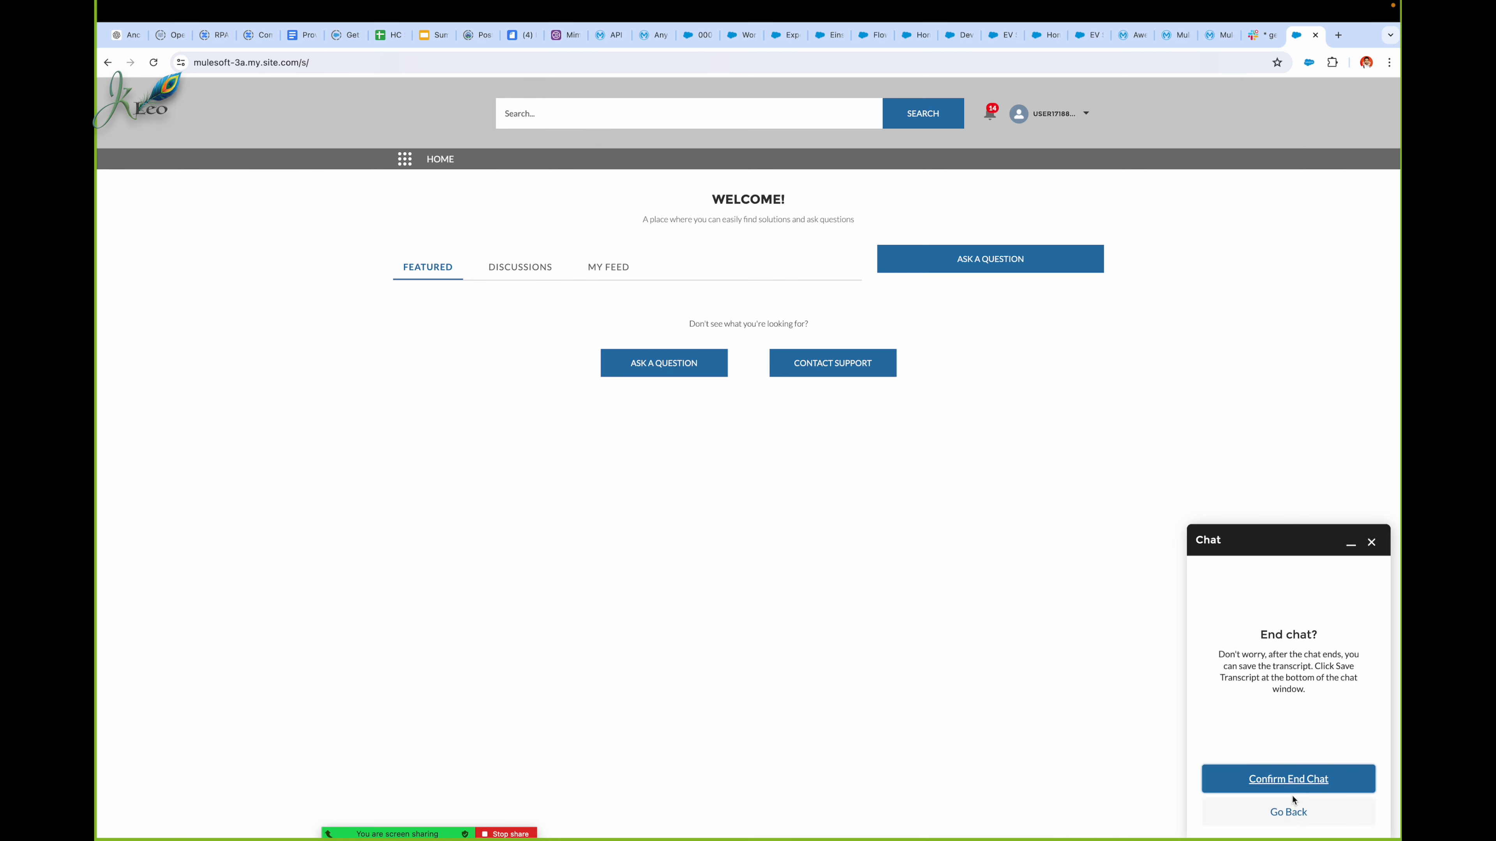
left_click(1287, 777)
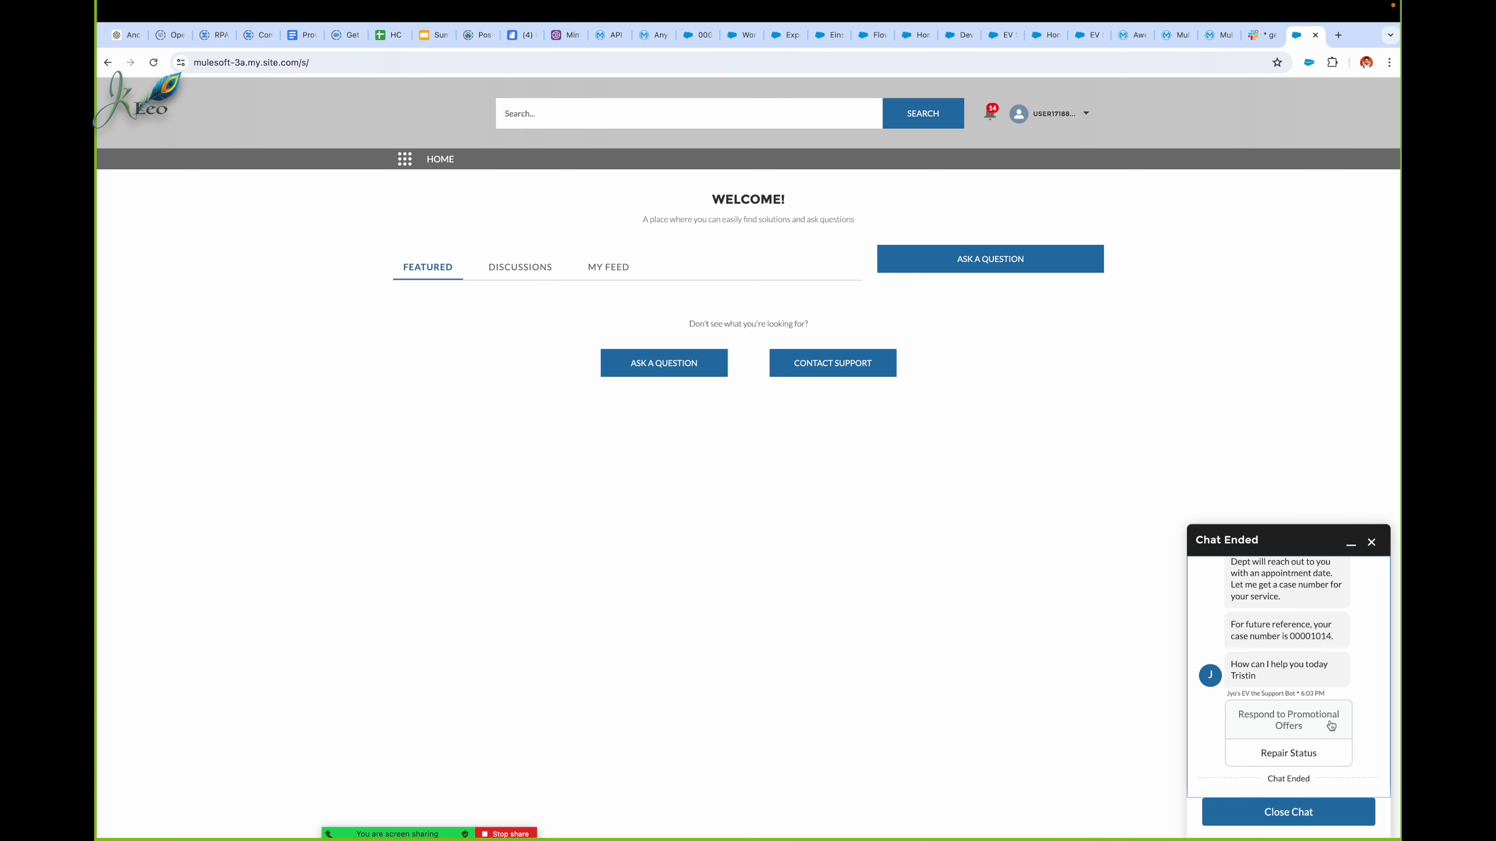
scroll(1316, 725, "down", 1)
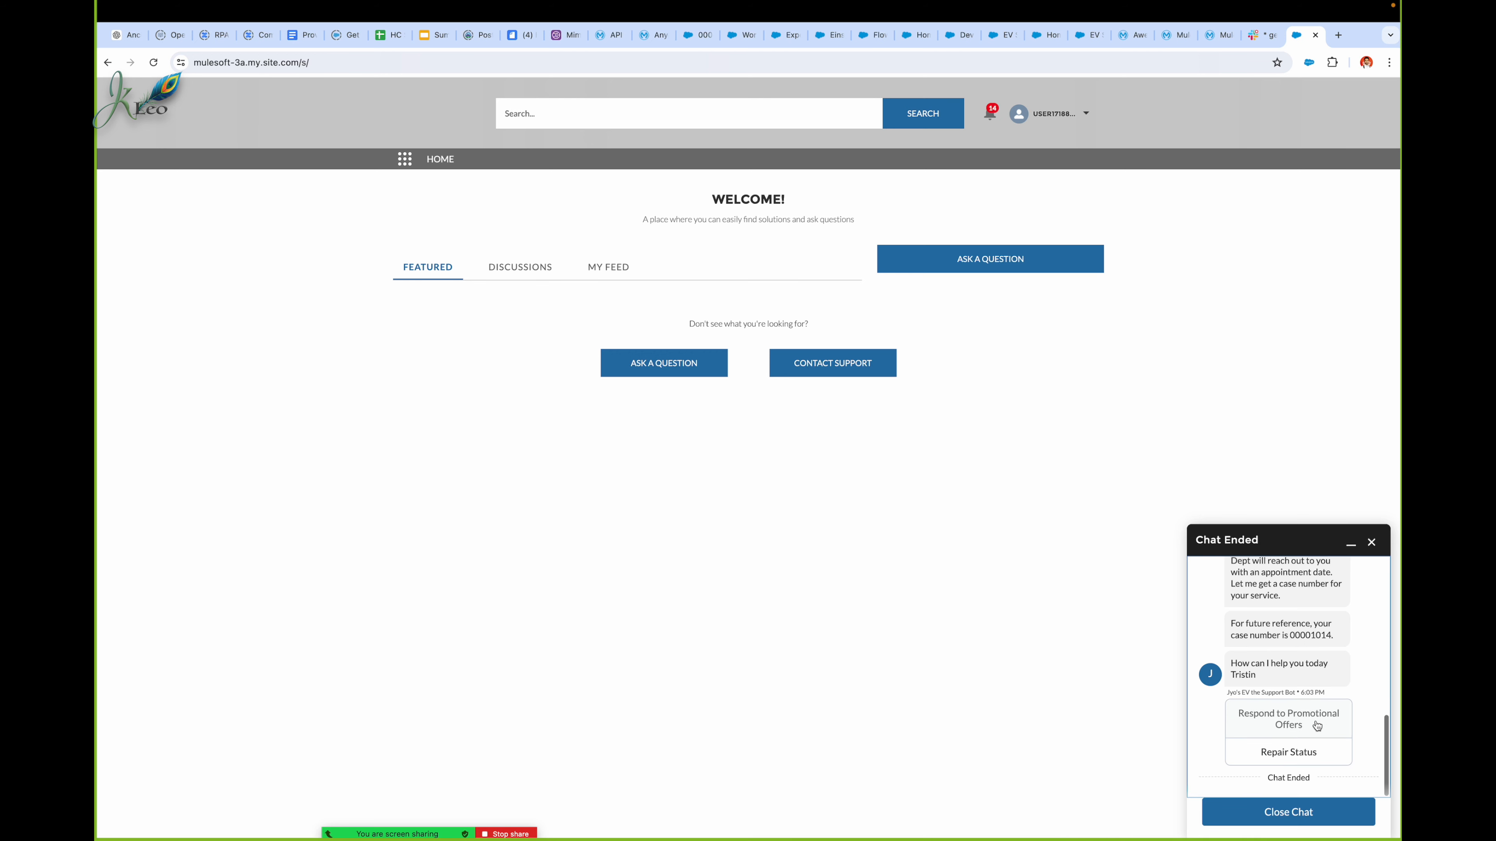
left_click(1300, 813)
left_click(1306, 816)
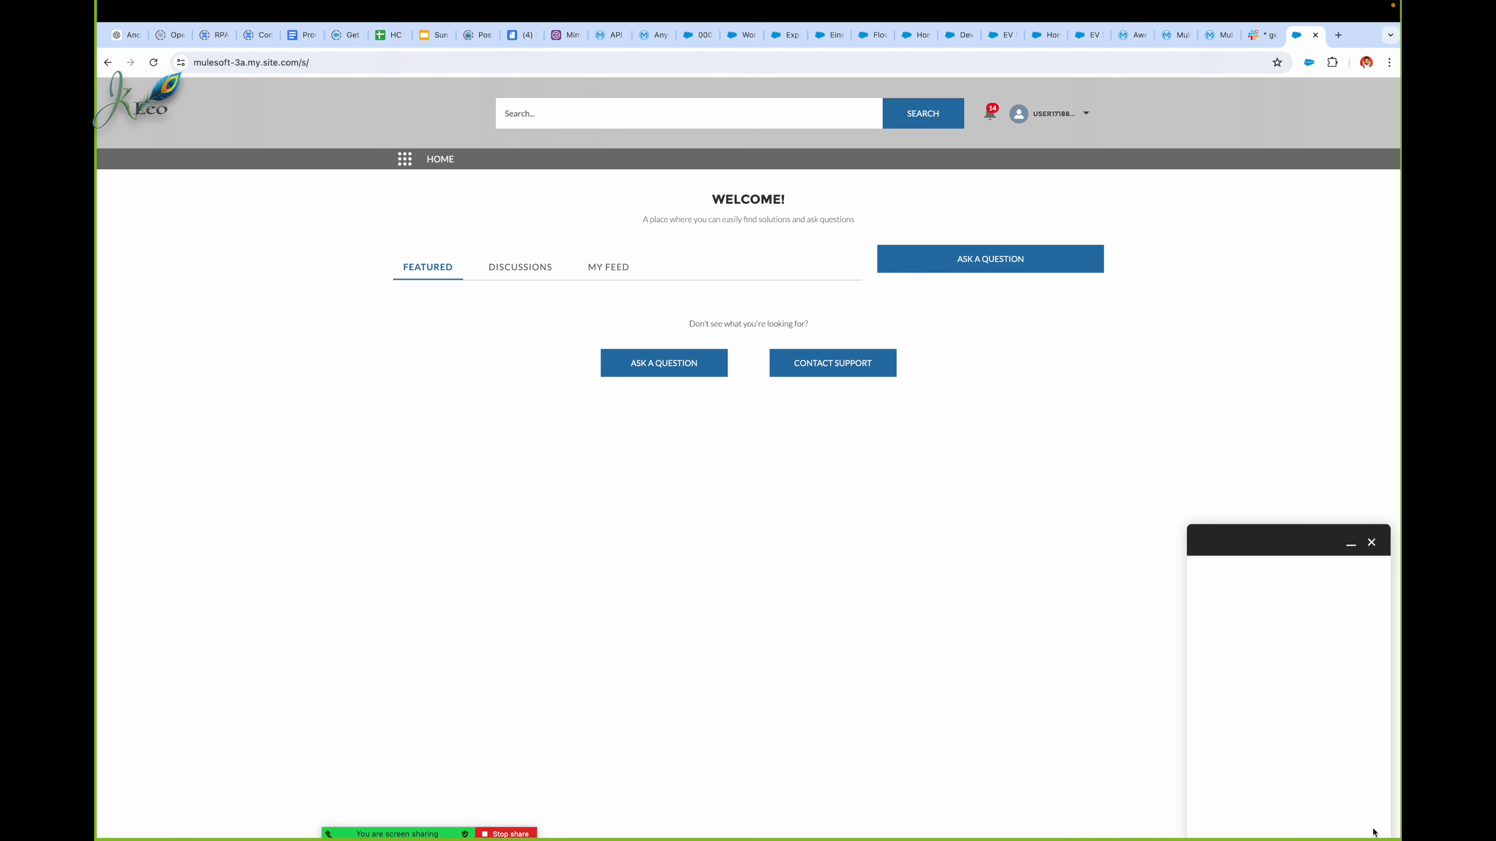
Step: Fill in the new chat form with the test customer's first name, last name and e-mail address
double_click(1238, 595)
type("Tristin")
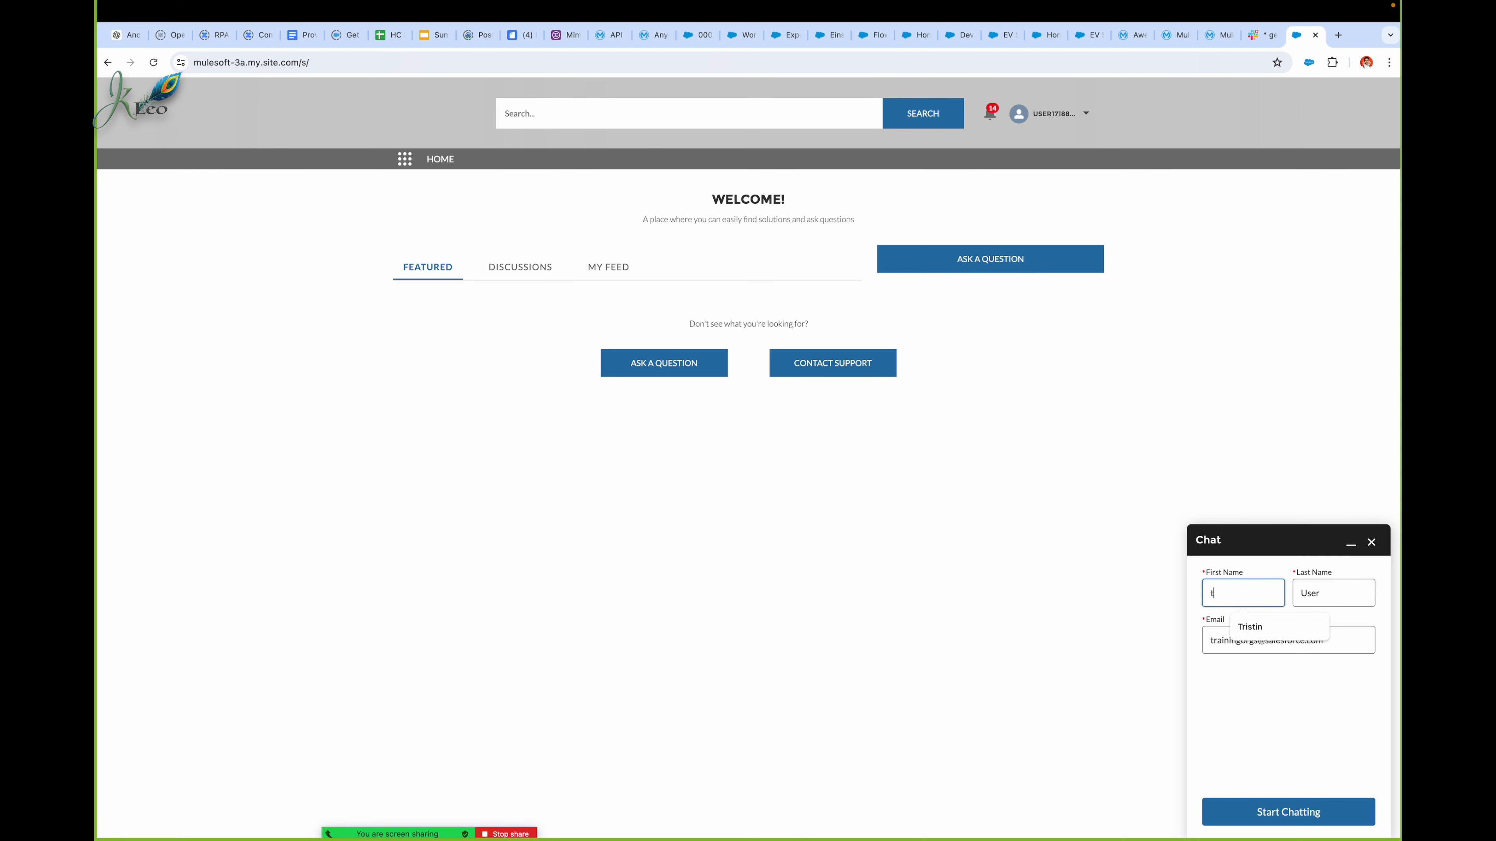
left_click(1242, 628)
double_click(1306, 601)
type("C")
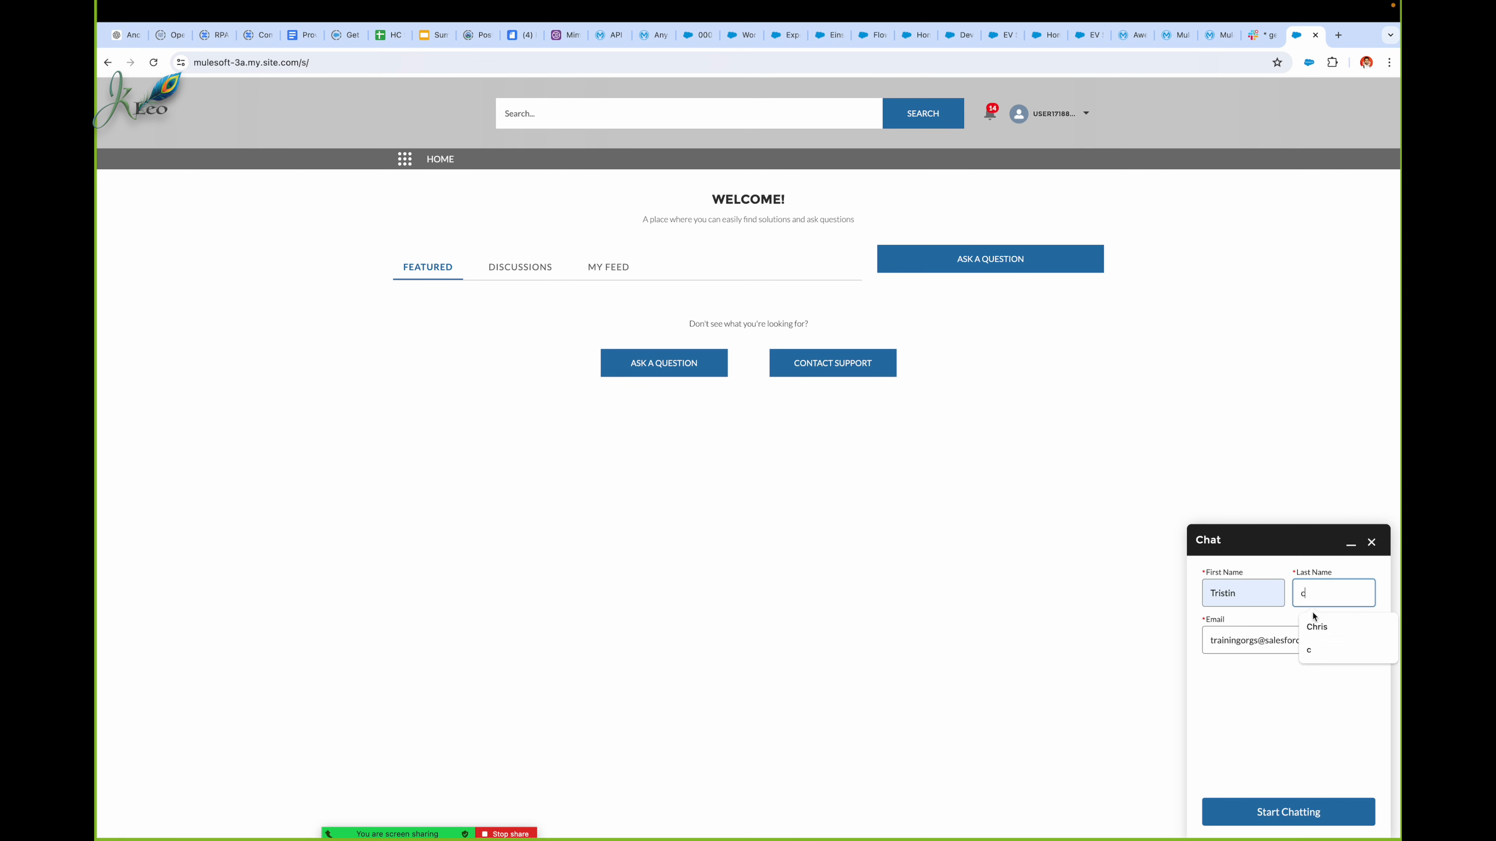
left_click(1313, 628)
double_click(1280, 641)
triple_click(1281, 641)
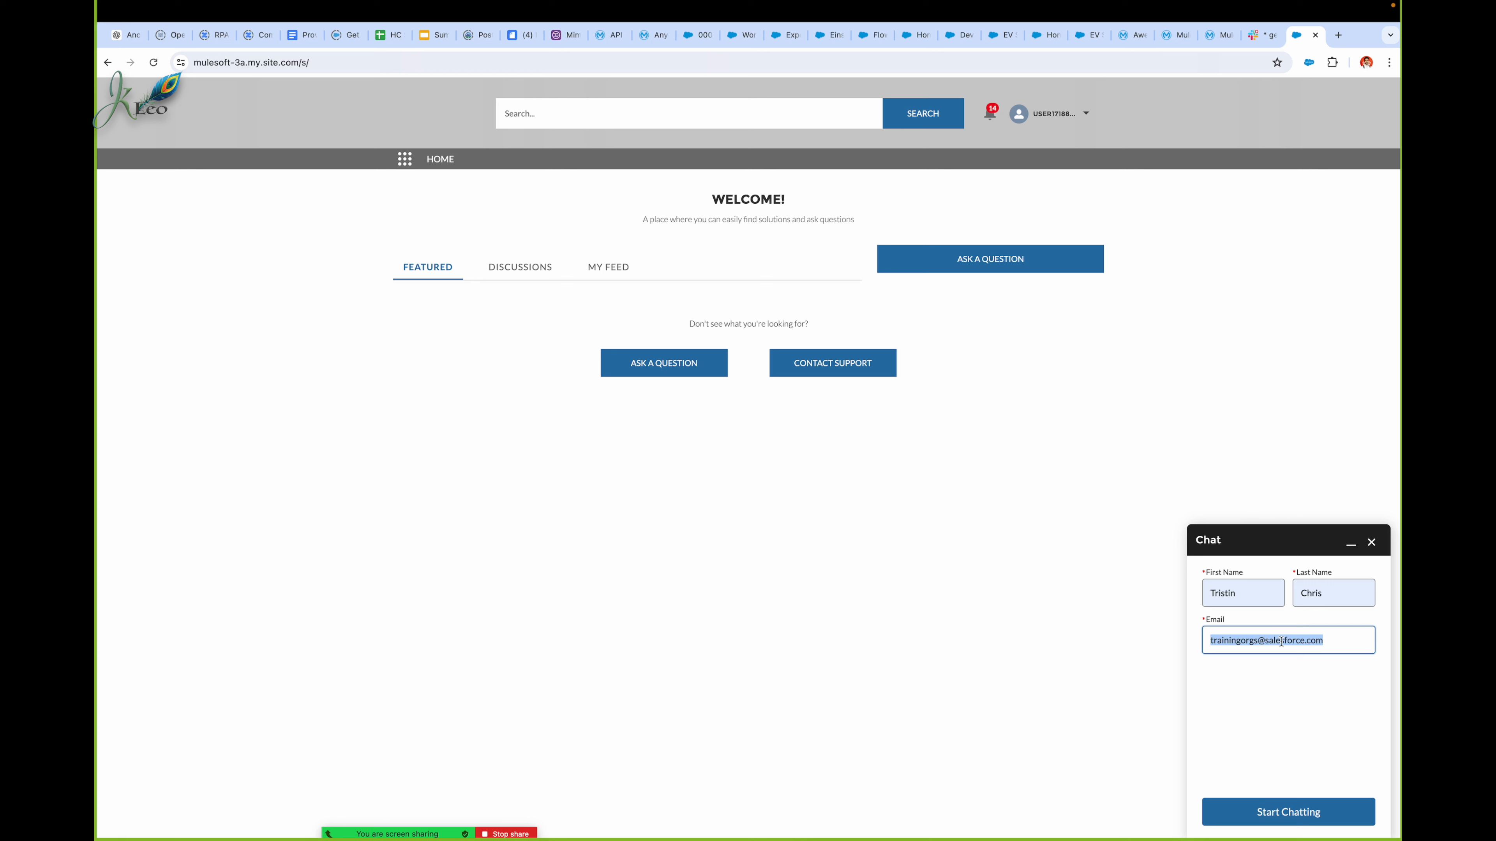
type("m")
left_click(1288, 715)
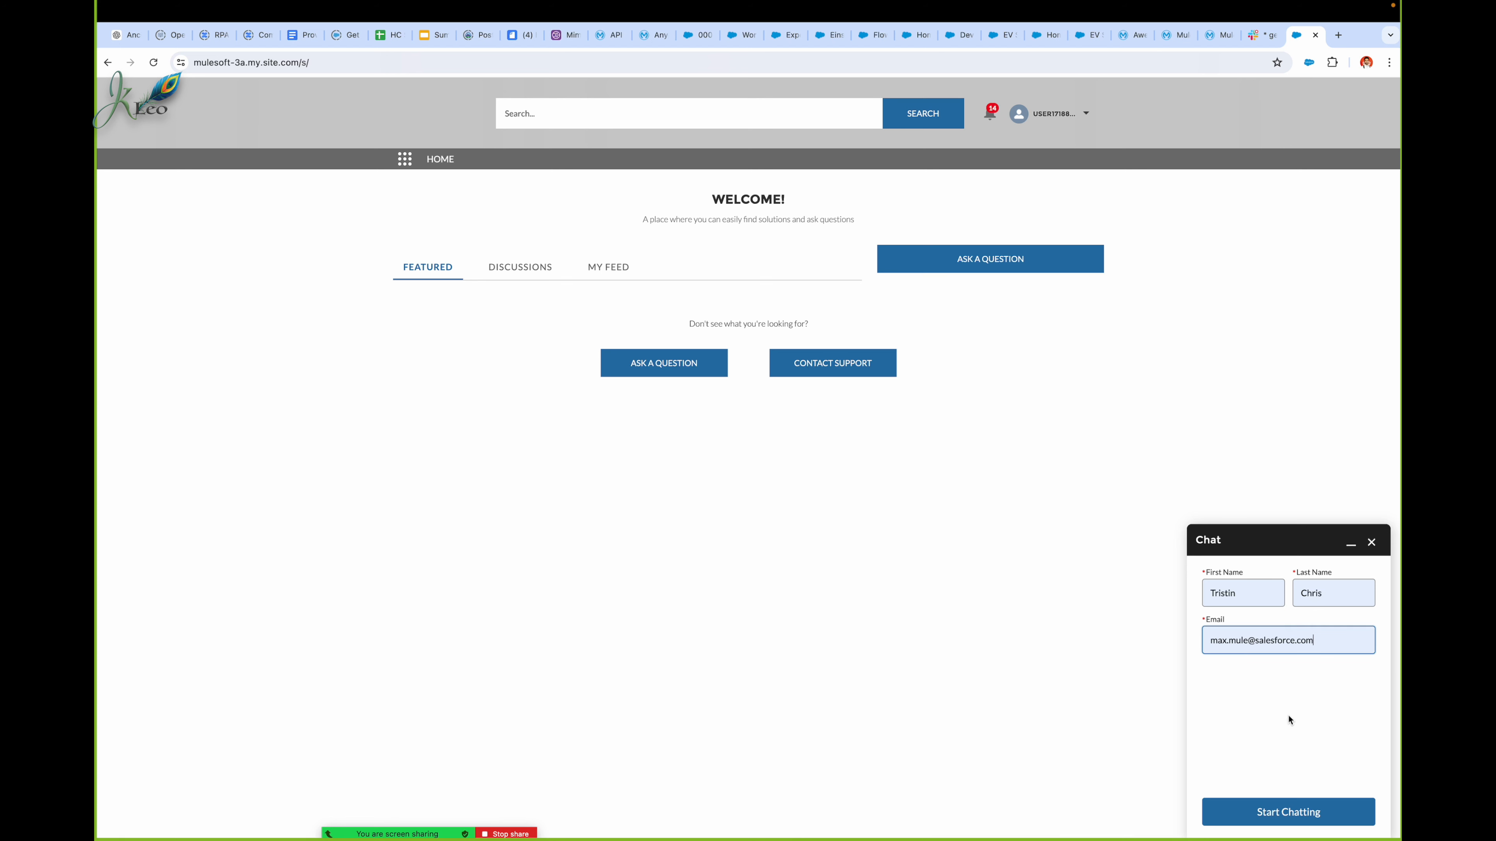
Step: Start the chat and request the Super-Duper Long Life Battery Replacement promotional offer for the EV1 Sedan
left_click(1273, 817)
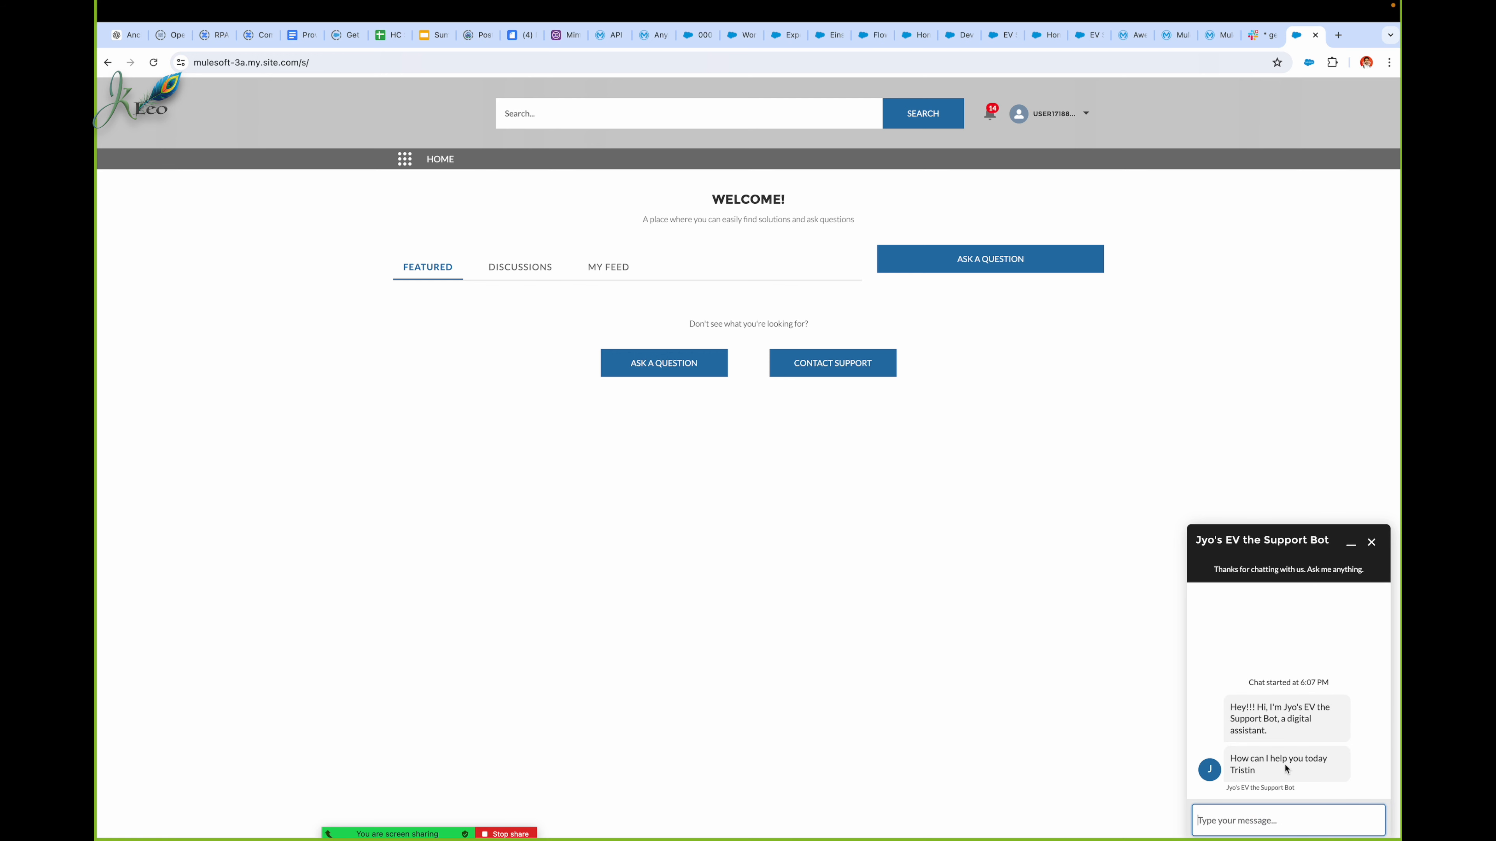
left_click(1322, 762)
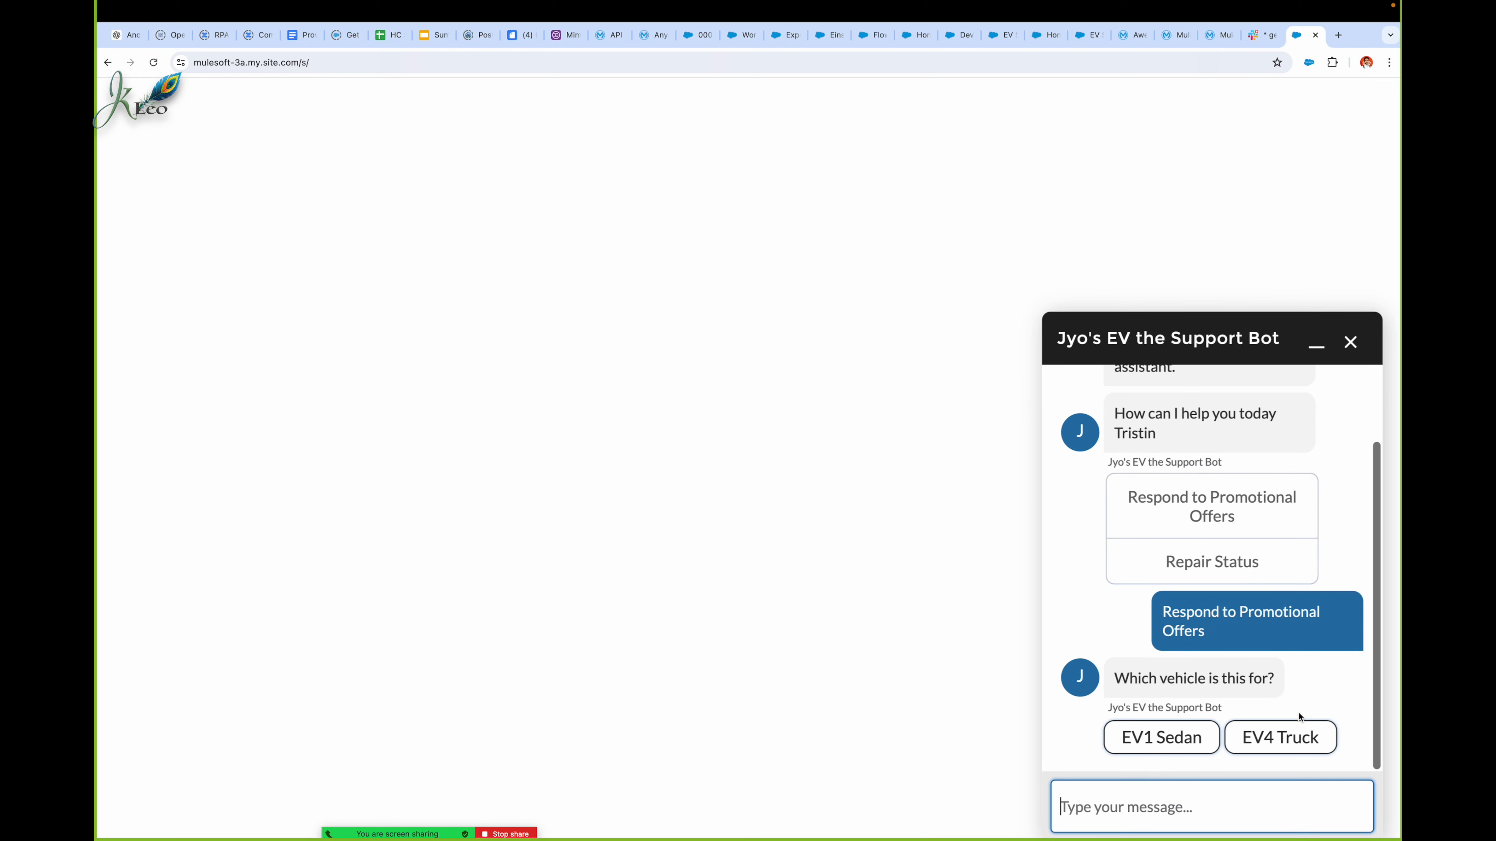
left_click(1199, 742)
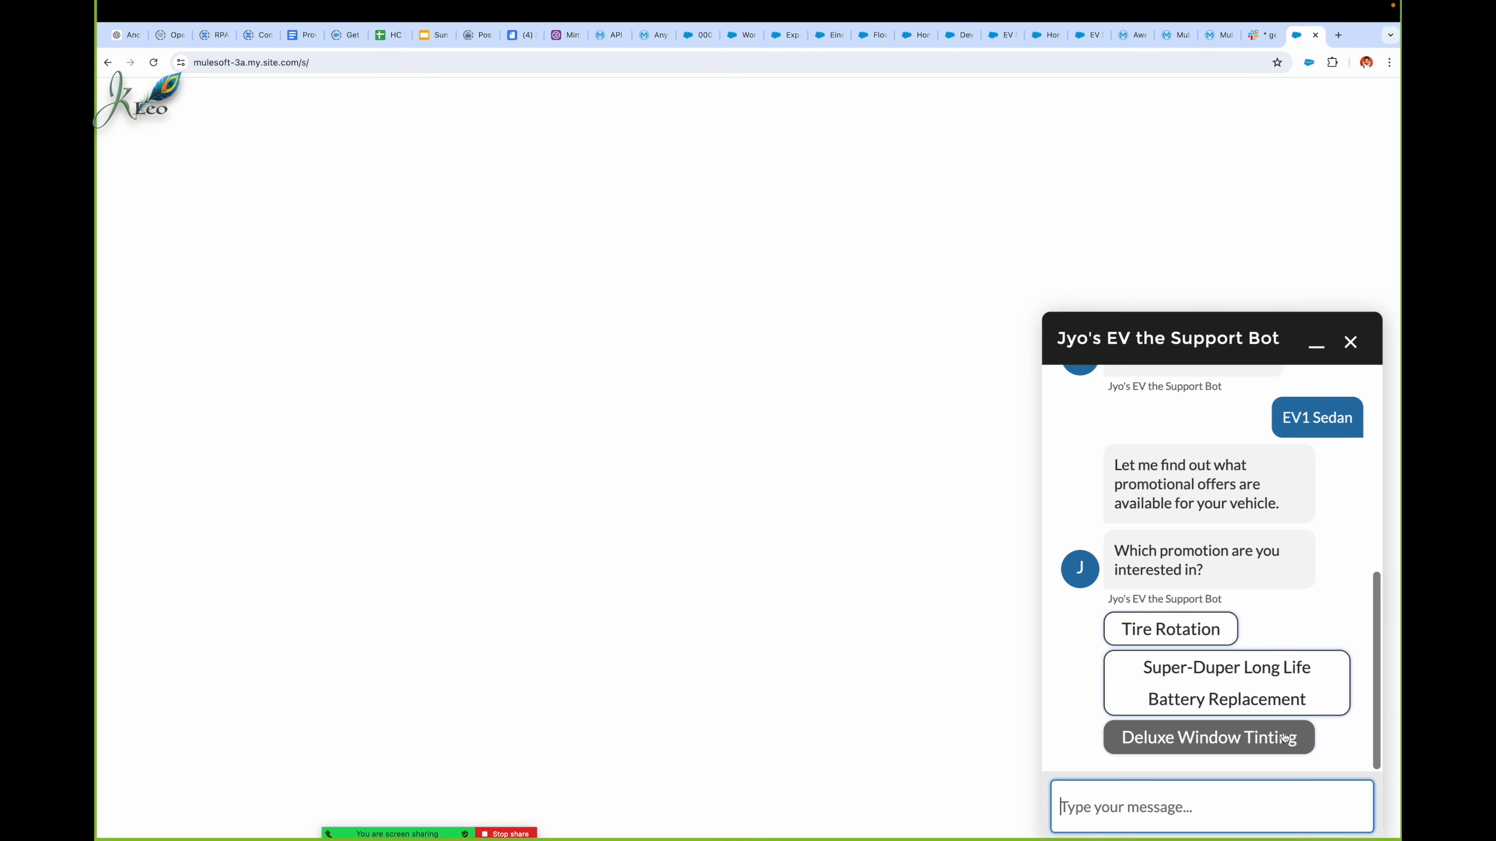
left_click(1236, 690)
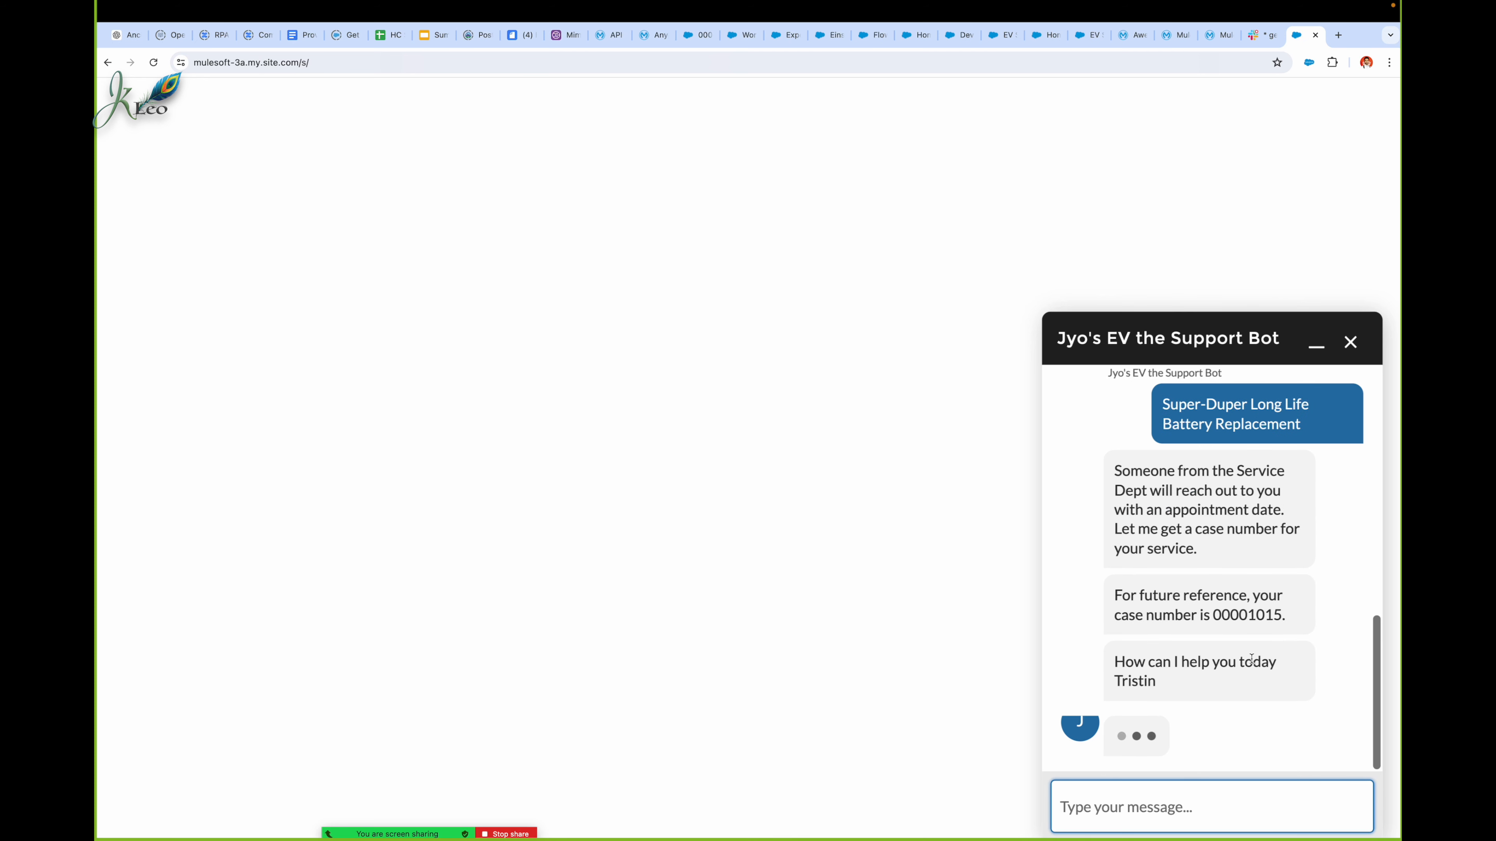
Step: Open the newest EV1 Sedan case from the EVs R Us case list and approve it with Yes in the Work Guide
left_click(693, 37)
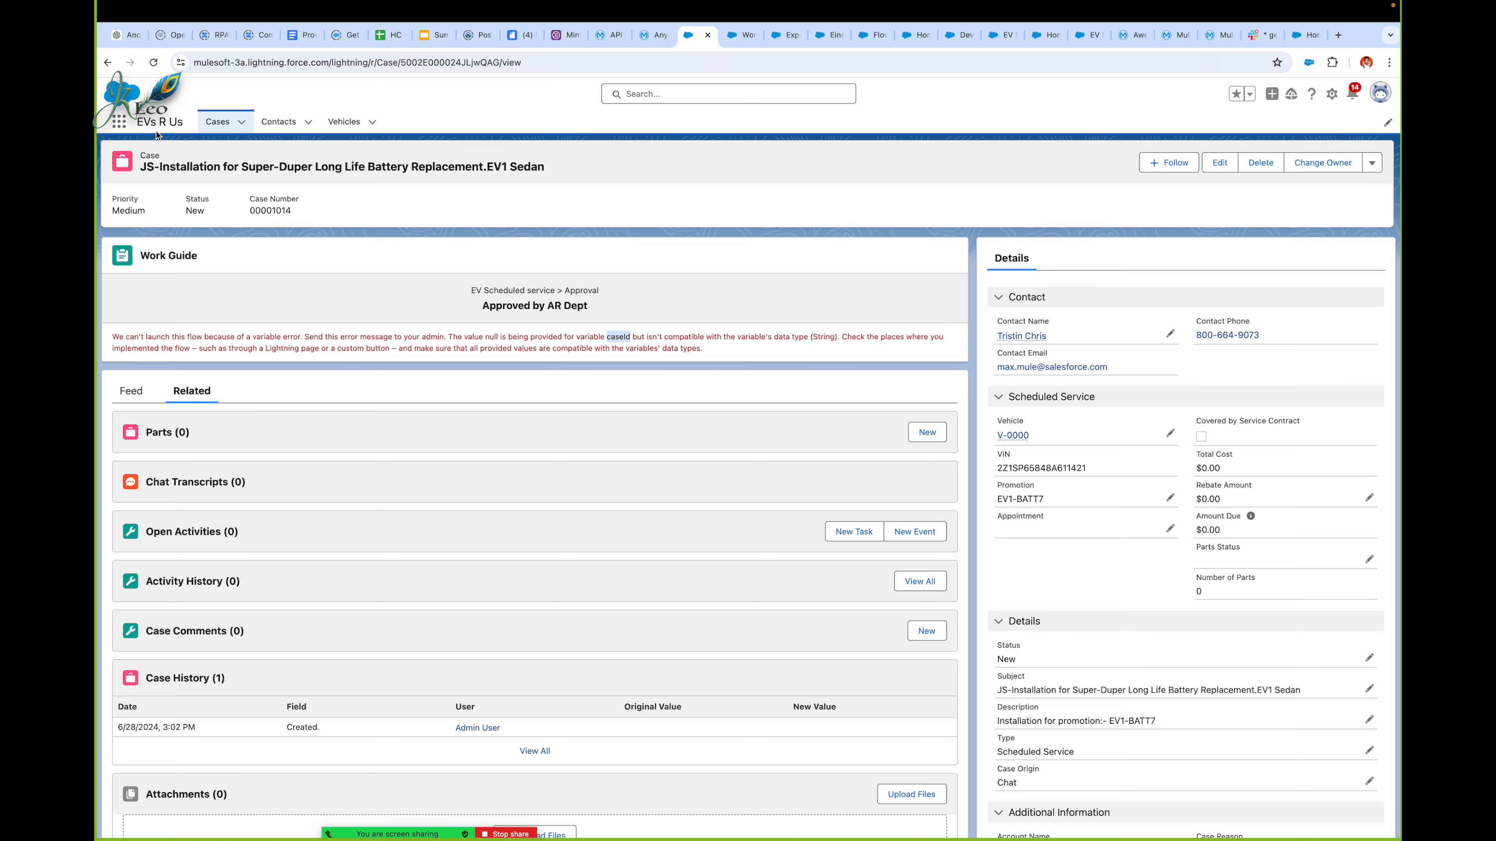
left_click(217, 121)
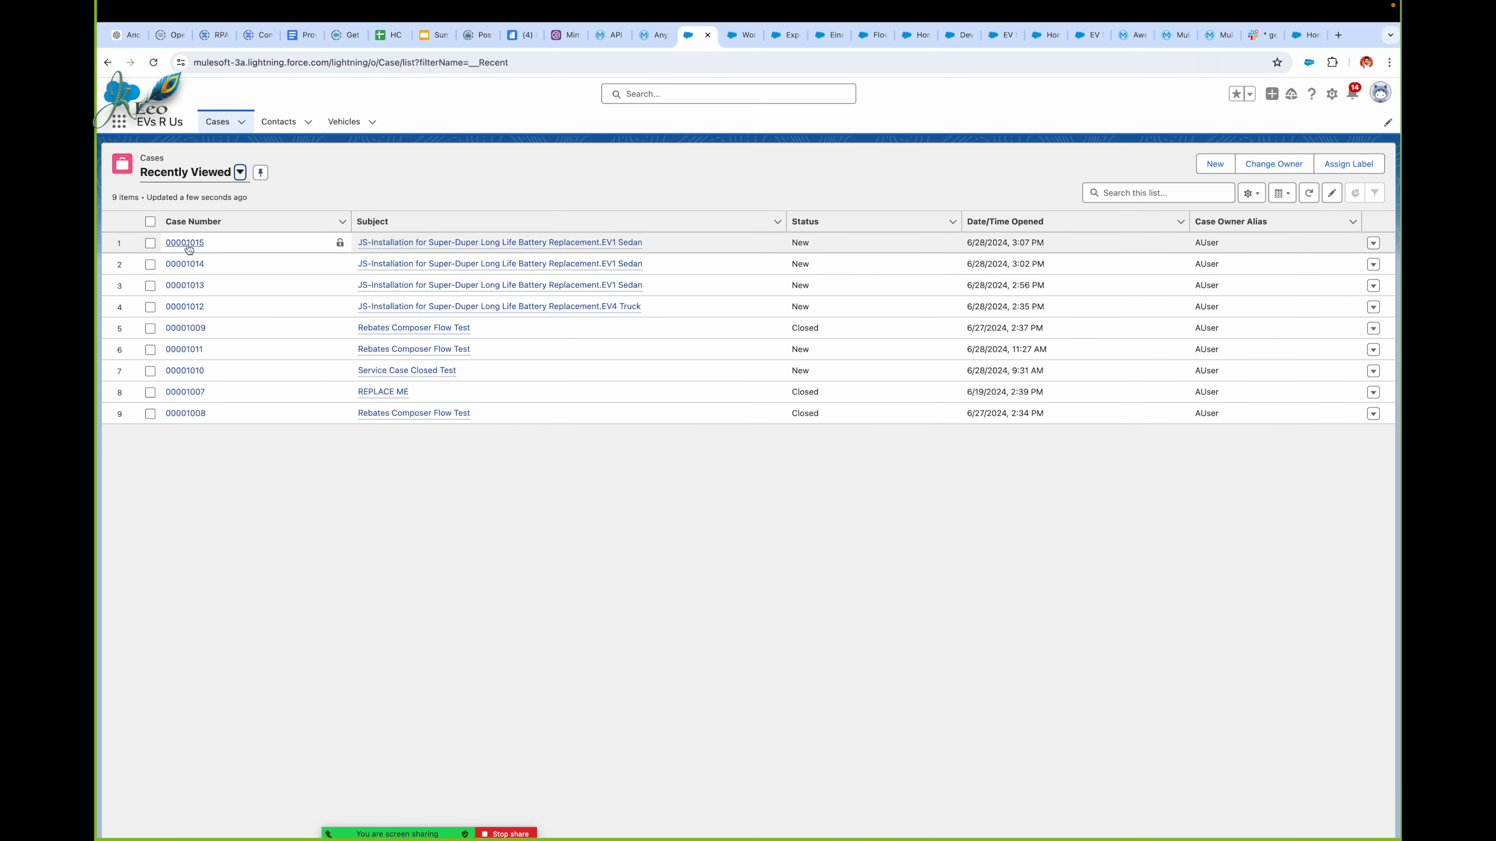
left_click(185, 242)
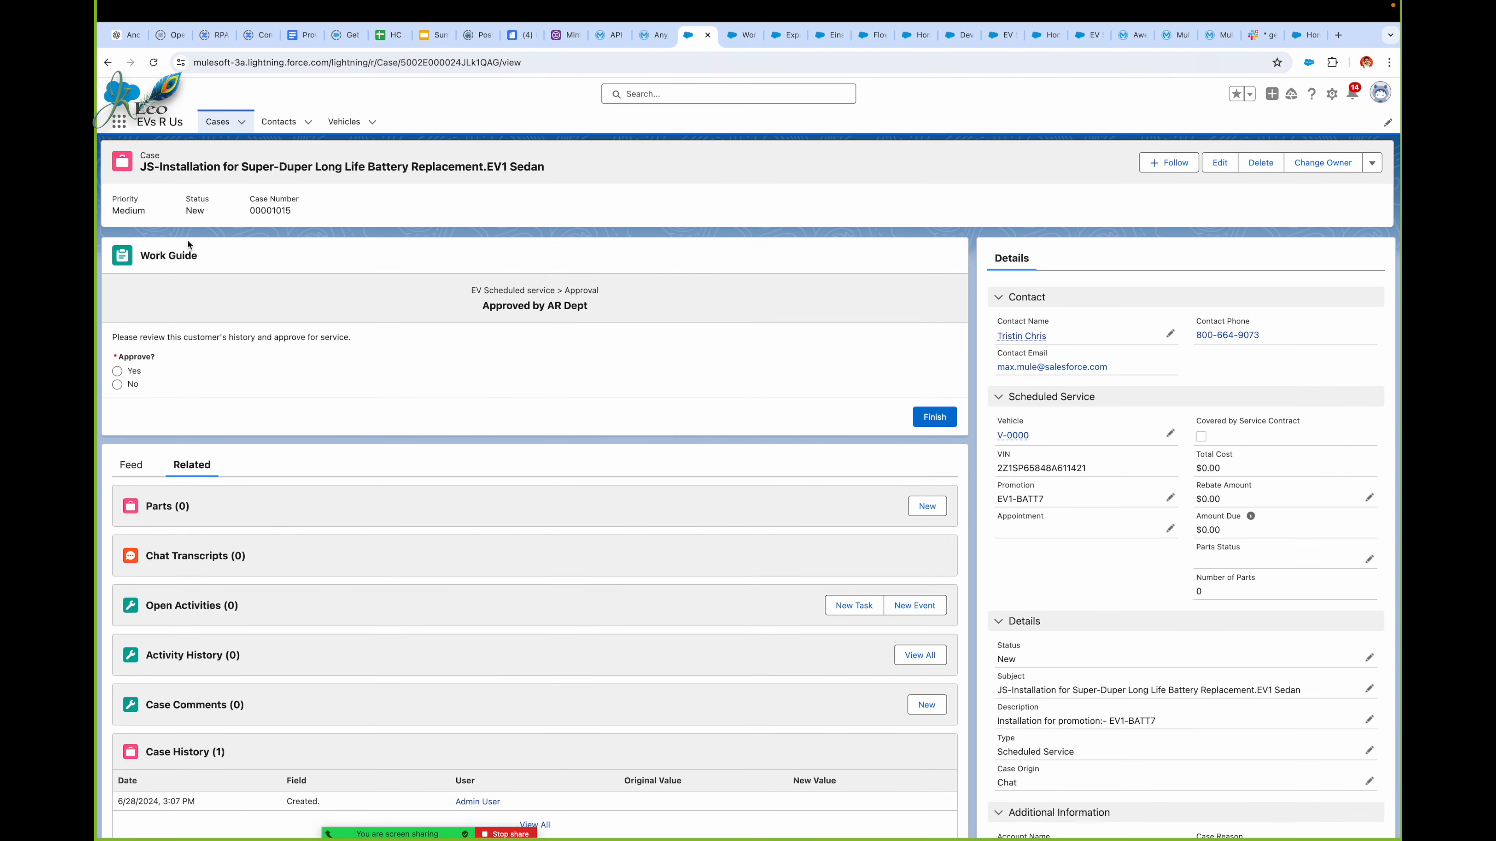
left_click(139, 375)
left_click(934, 417)
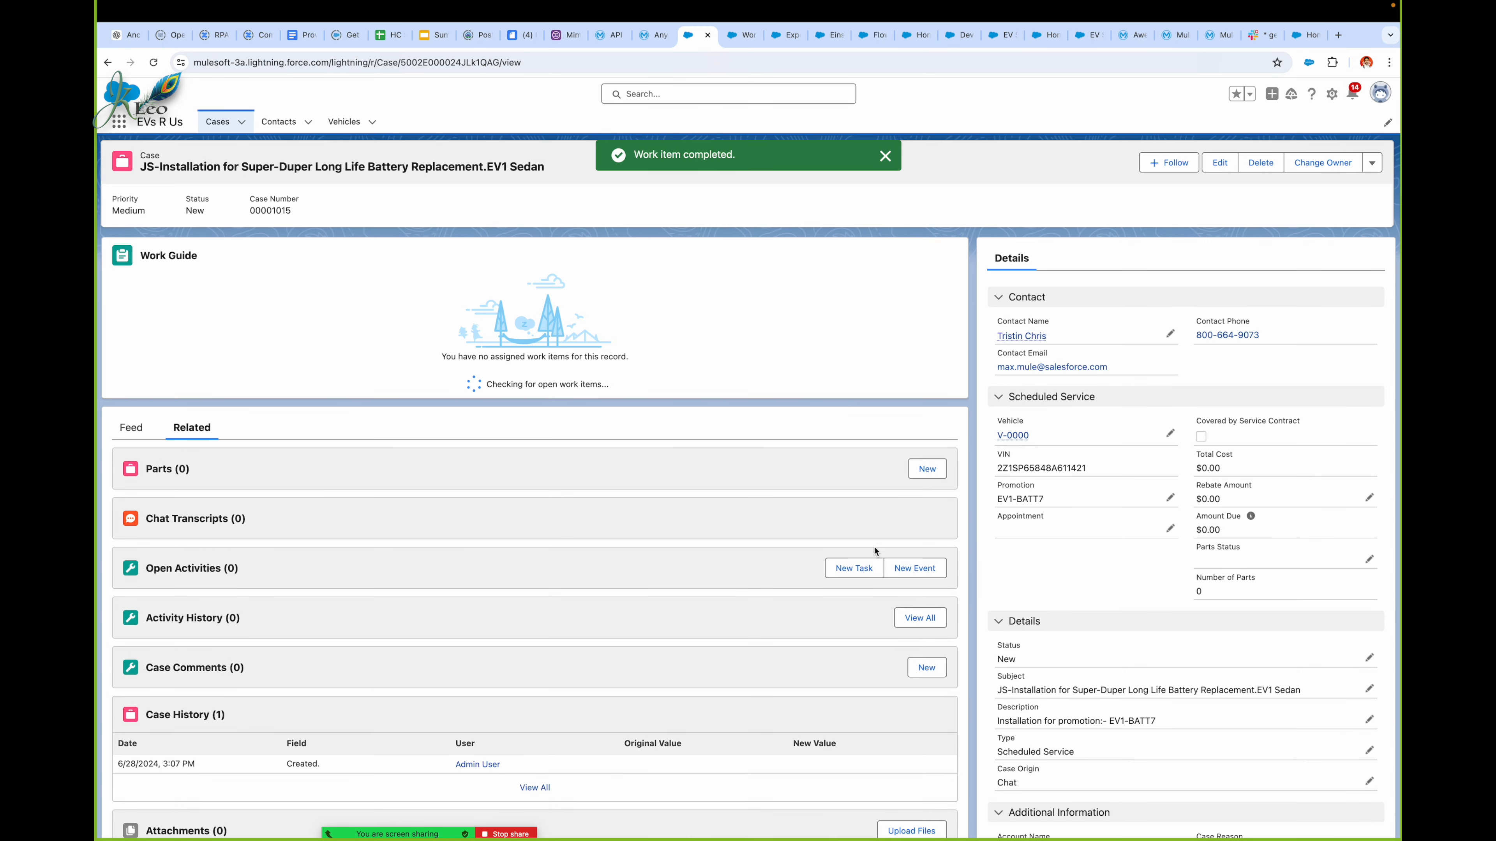
left_click(522, 835)
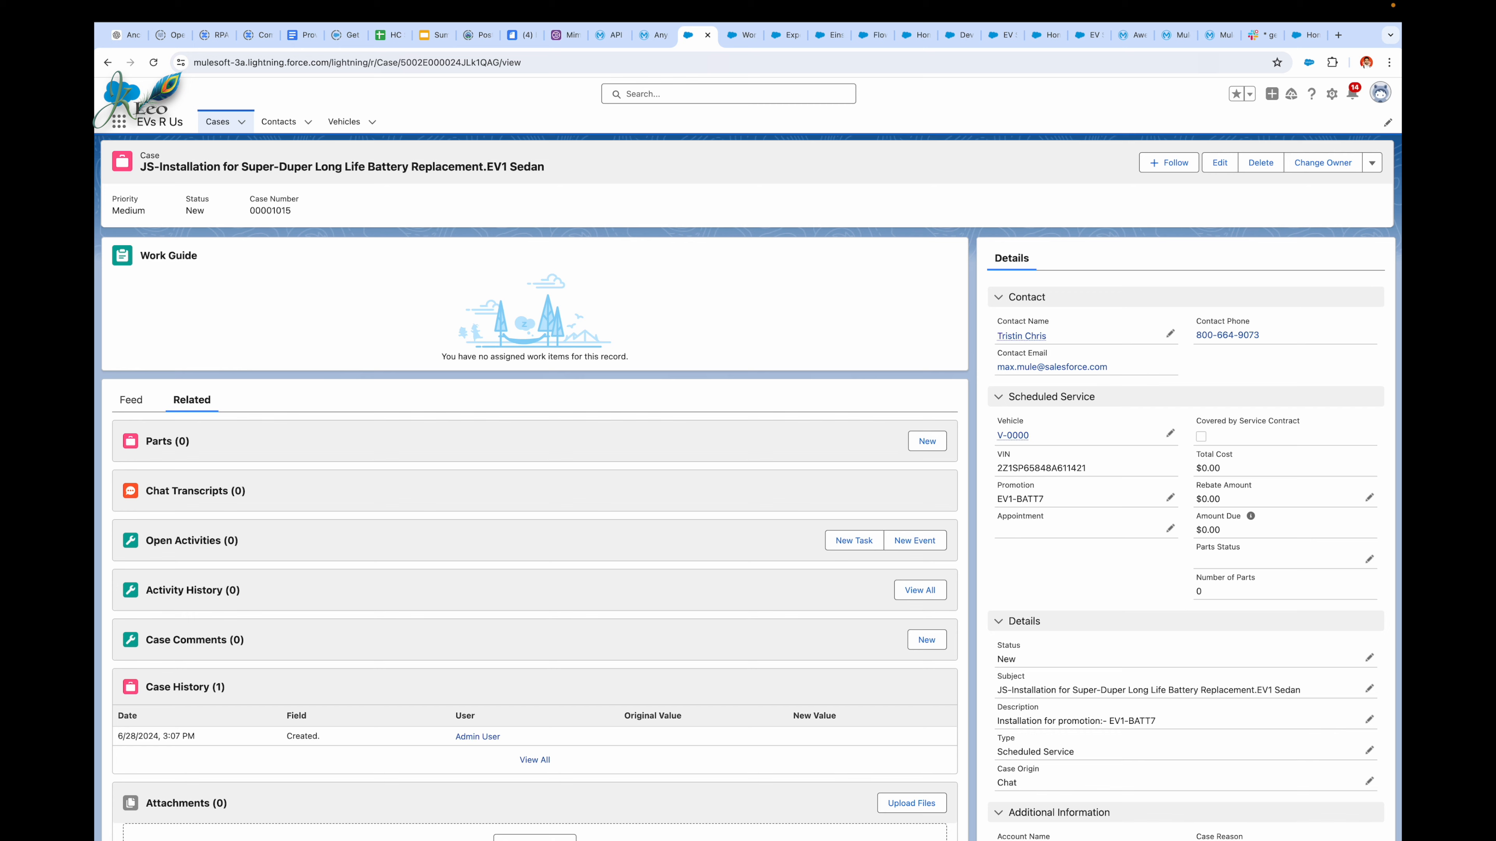
Step: Return to the EV's US Support site and review the latest bot conversation
left_click(1299, 32)
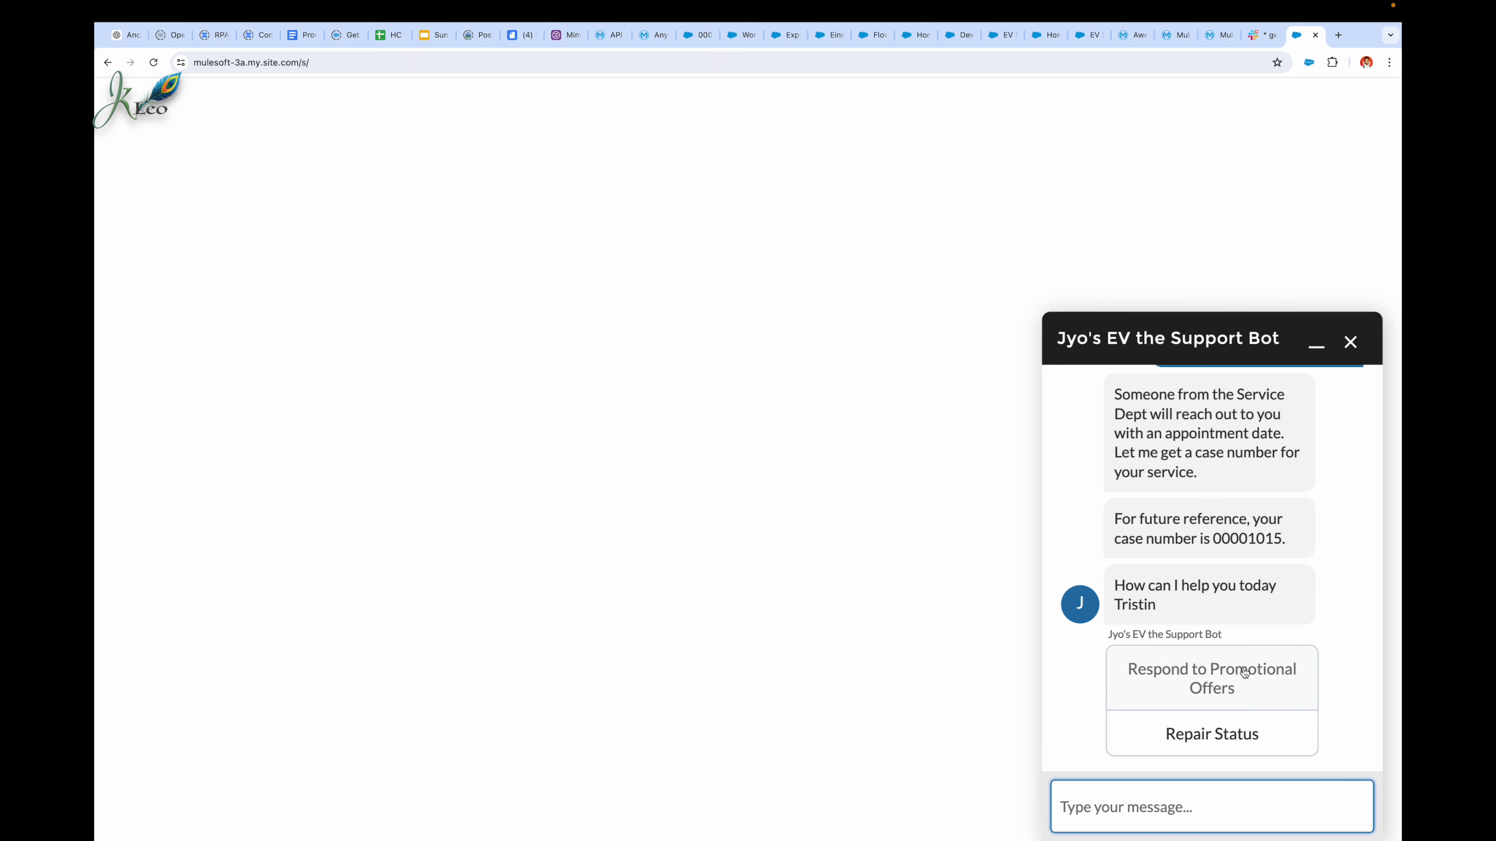
scroll(1244, 674, "down", 2)
scroll(1244, 674, "down", 2)
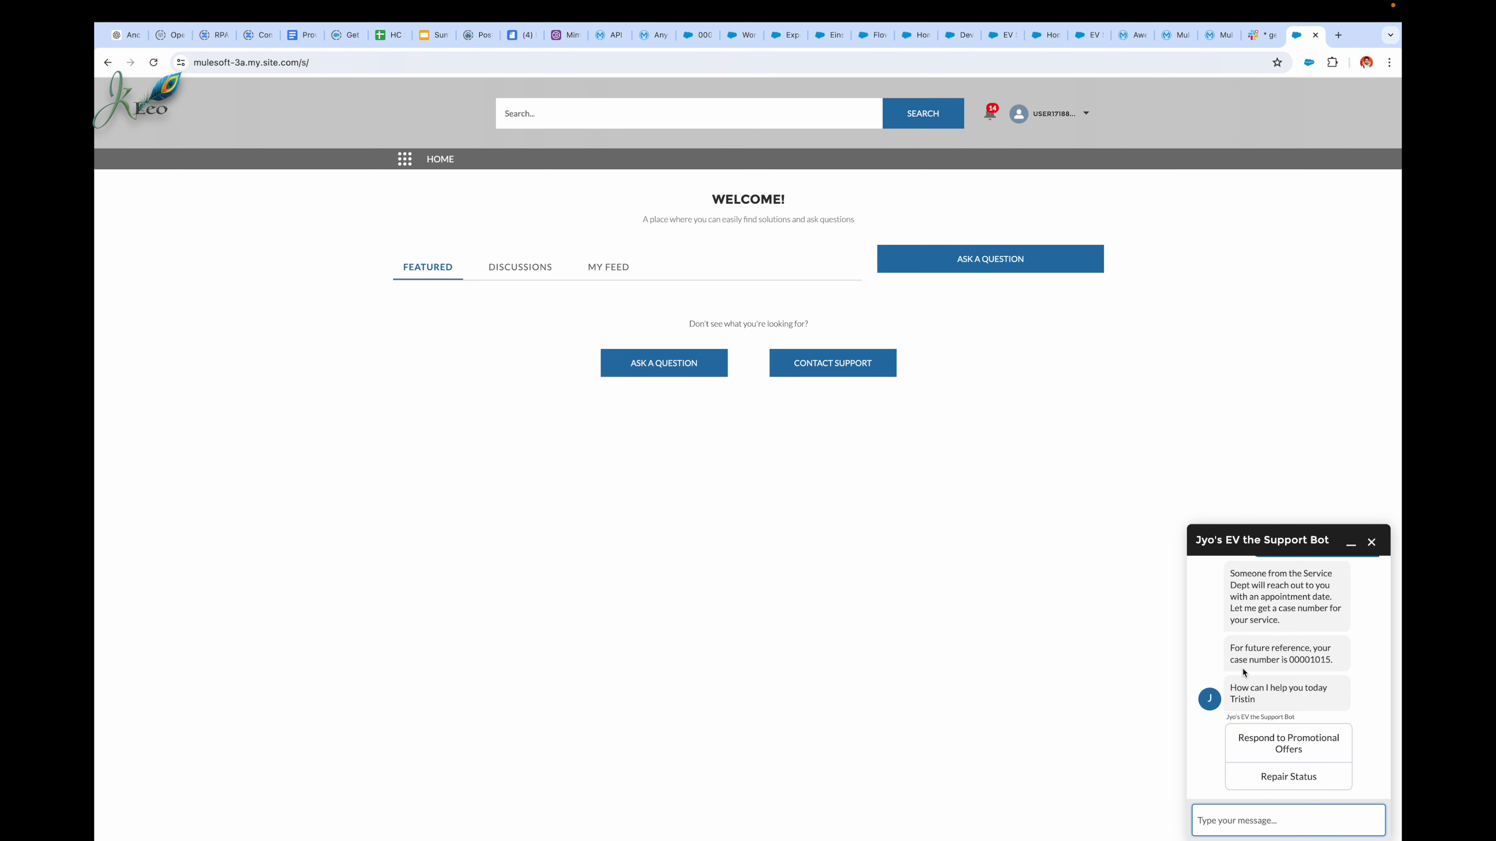